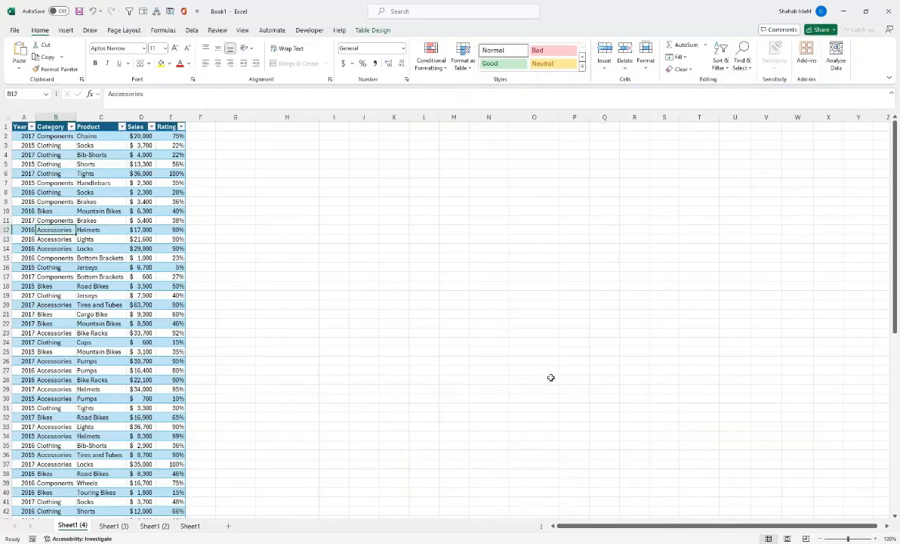
# Step: Examine the sales table's Year, Category, Product, Sales and Rating columns and how products repeat under each category
pyautogui.moveTo(848, 539); pyautogui.dragTo(855, 540)
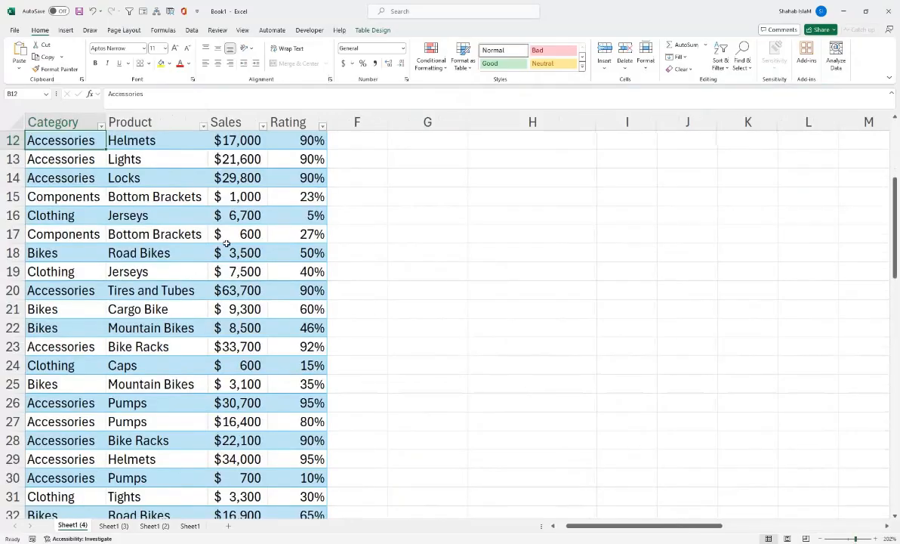
pyautogui.moveTo(210, 227); pyautogui.dragTo(54, 106)
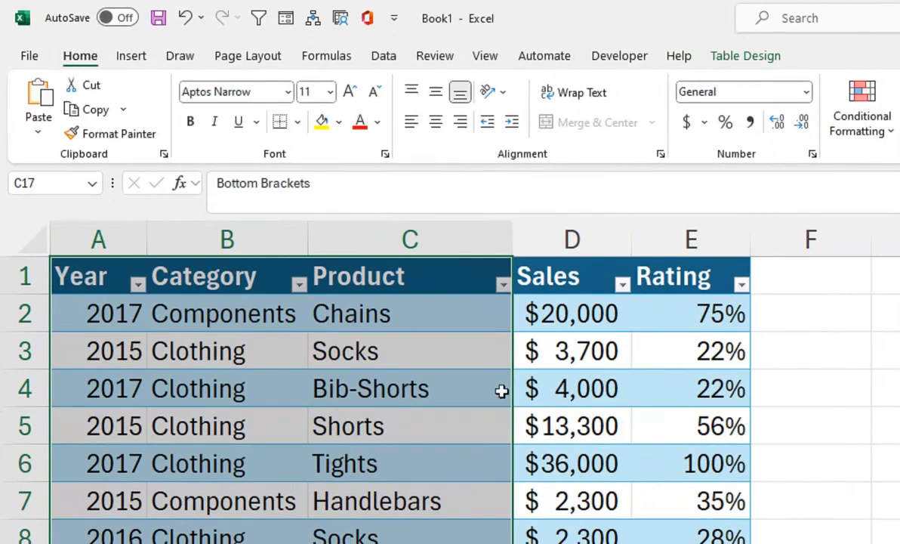
pyautogui.click(491, 388)
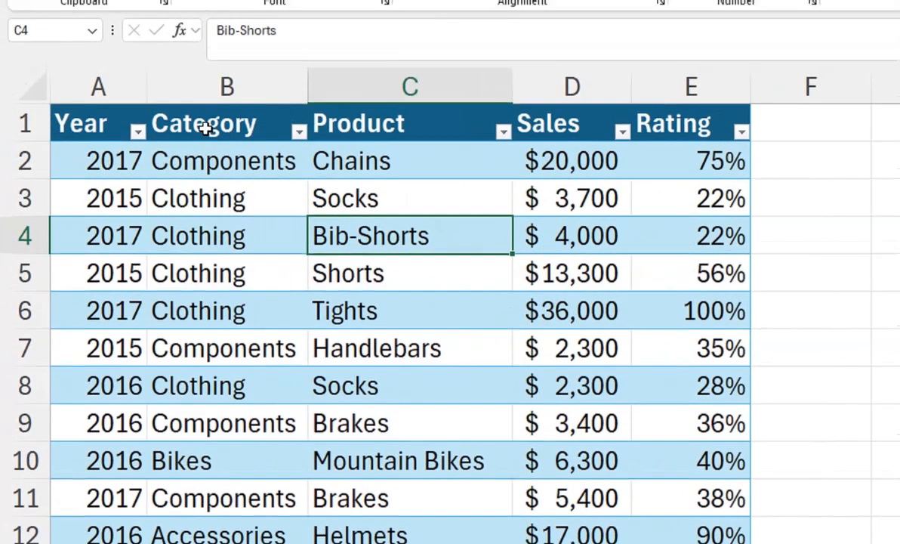
pyautogui.click(206, 115)
pyautogui.moveTo(206, 165); pyautogui.dragTo(205, 431)
pyautogui.click(264, 185)
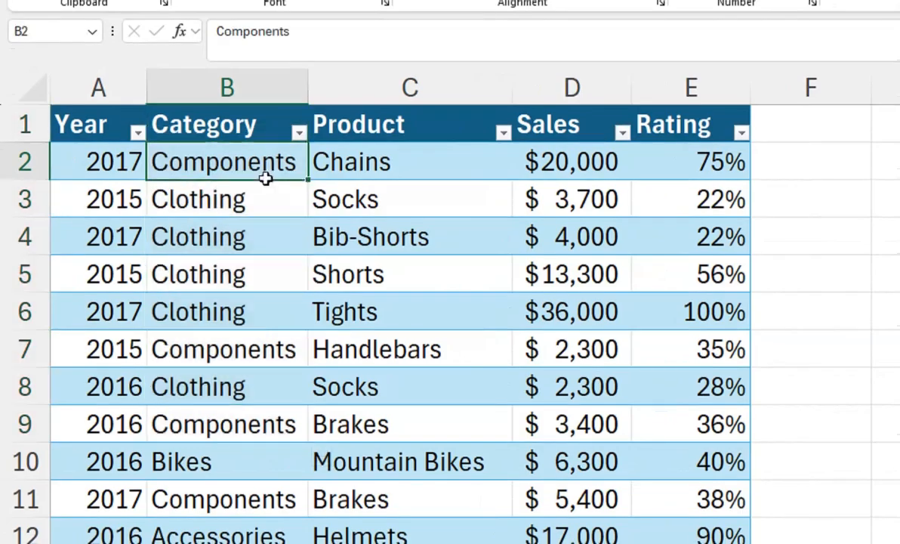
pyautogui.moveTo(263, 185); pyautogui.dragTo(317, 182)
pyautogui.moveTo(283, 350); pyautogui.dragTo(329, 352)
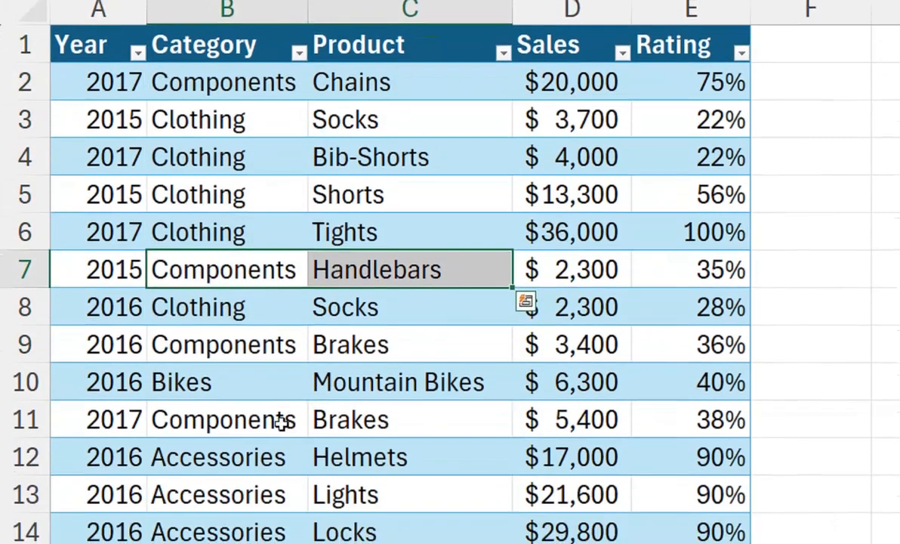
pyautogui.moveTo(279, 500); pyautogui.dragTo(330, 502)
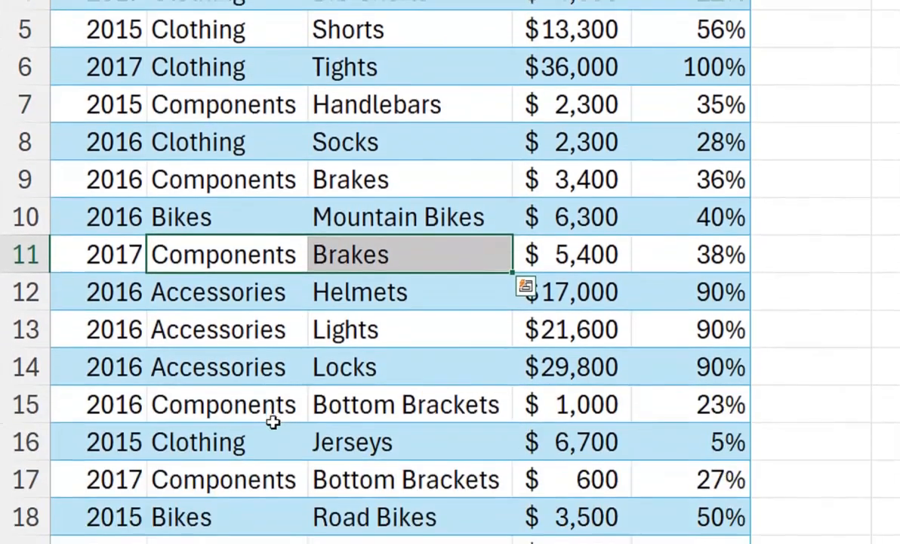
pyautogui.moveTo(273, 416); pyautogui.dragTo(317, 398)
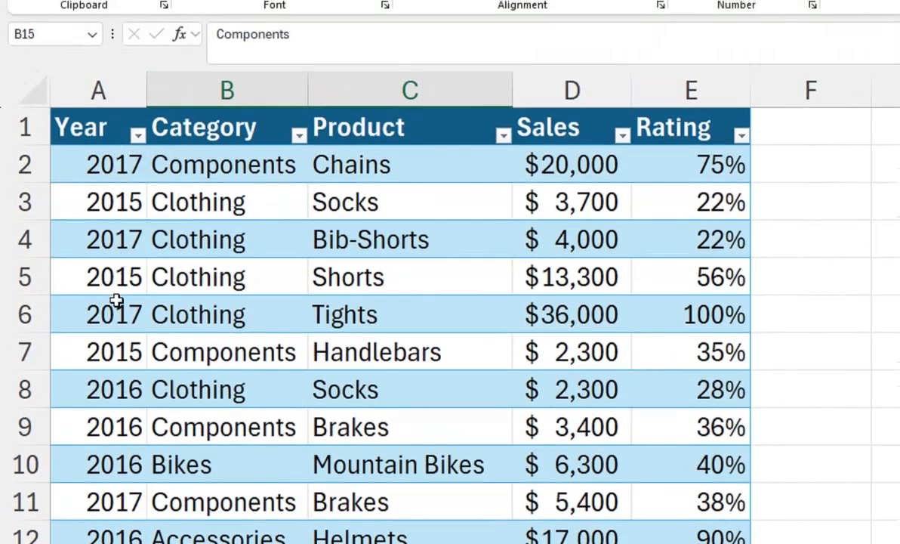
pyautogui.moveTo(755, 208); pyautogui.dragTo(781, 195)
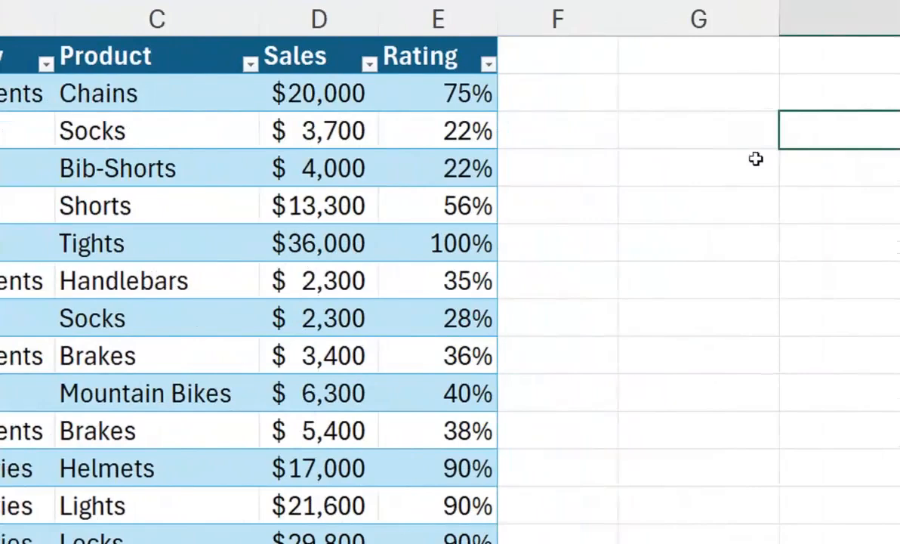
pyautogui.moveTo(756, 158); pyautogui.dragTo(769, 346)
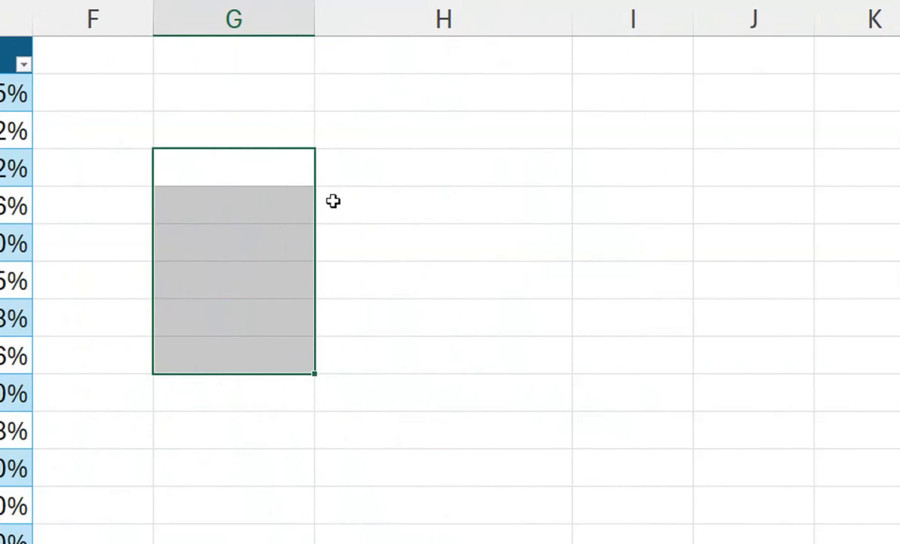
# Step: Start a PIVOTBY formula in cell G4 with the table's whole Category column as the row fields
pyautogui.click(281, 138)
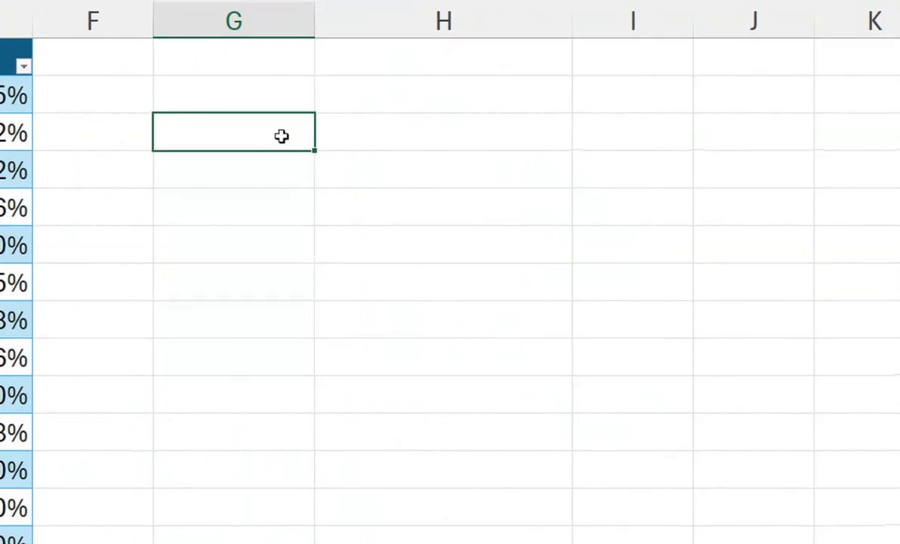
pyautogui.write('=')
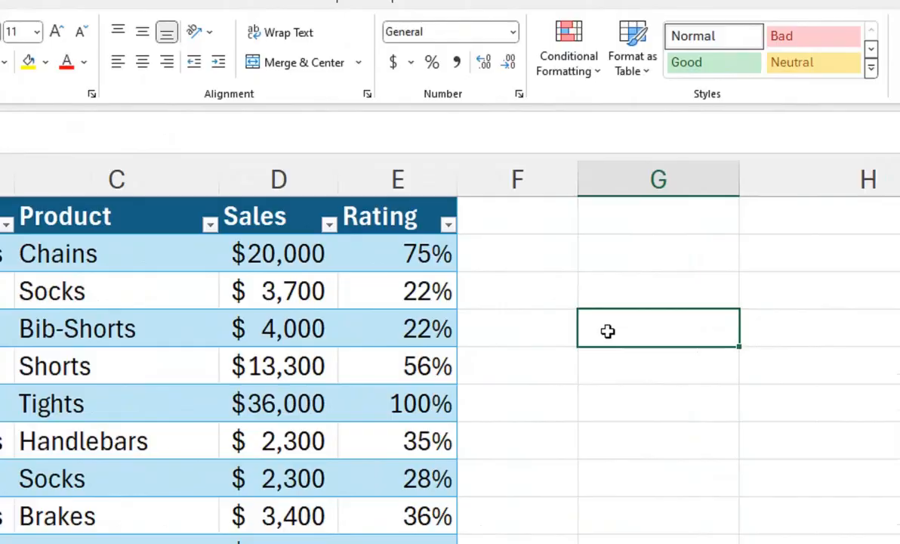
pyautogui.write('=P')
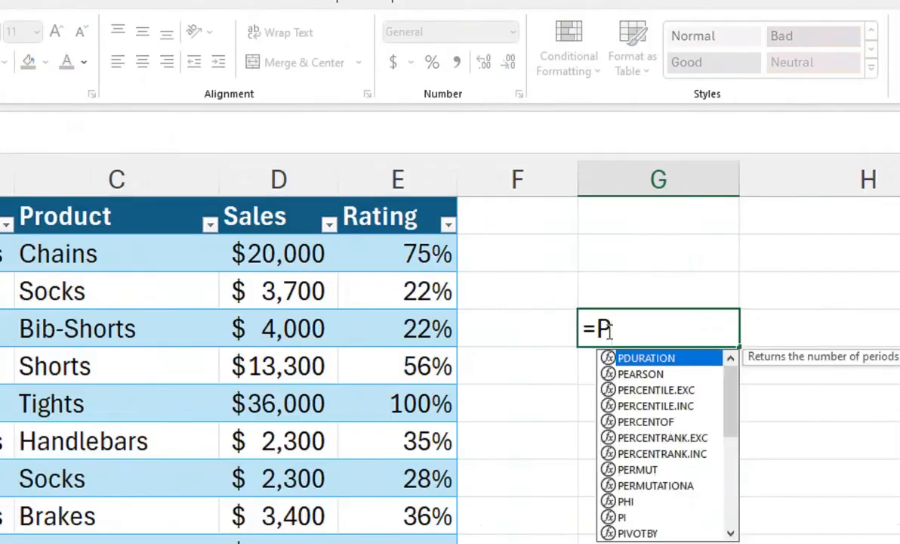
pyautogui.write('IV')
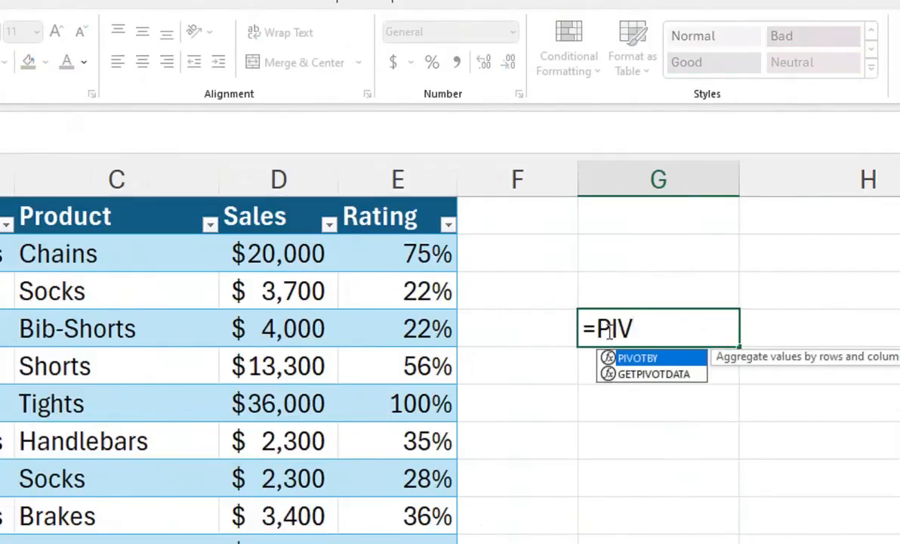
pyautogui.press('Tab')
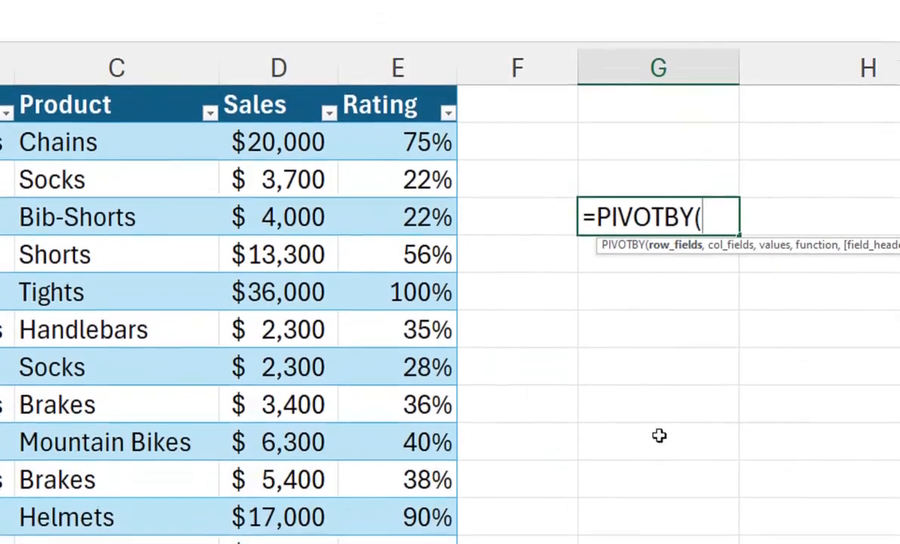
pyautogui.click(121, 139)
pyautogui.click(237, 136)
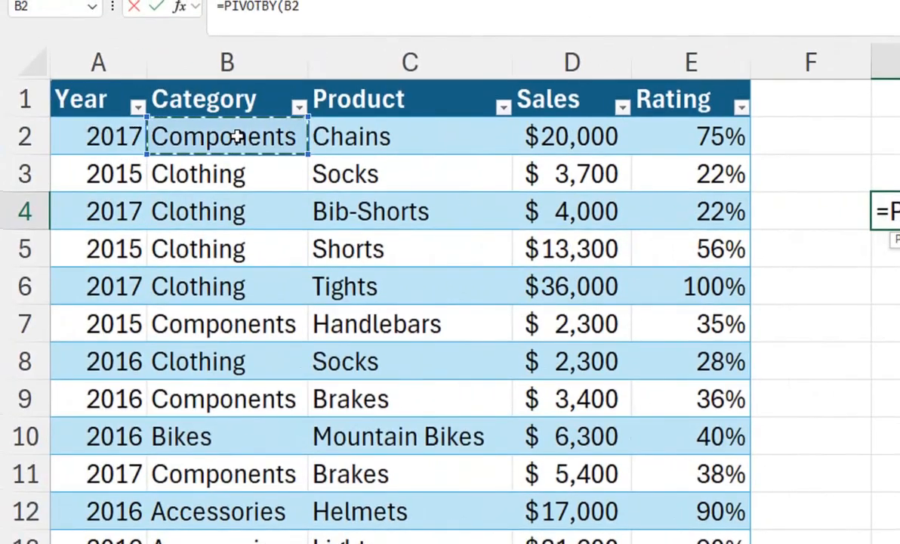
pyautogui.hotkey('ctrl', 'shift', 'Down')
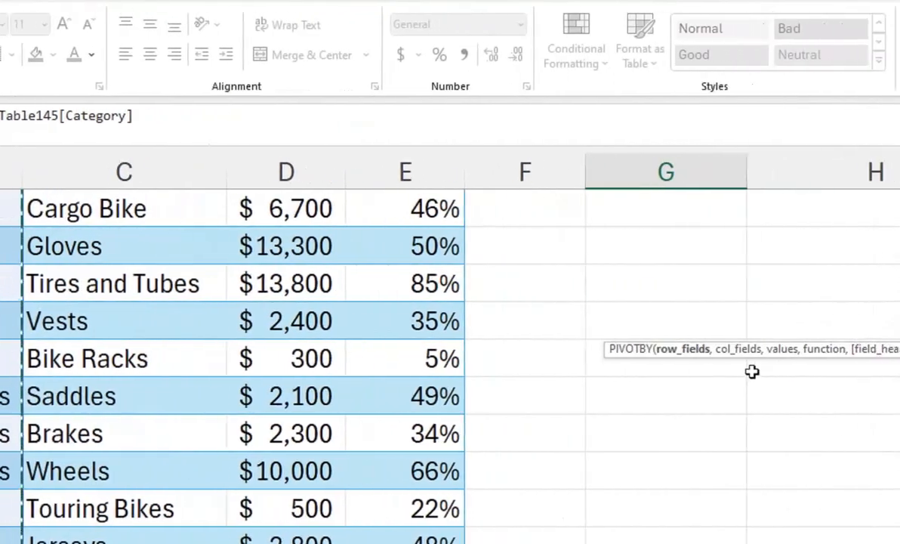
# Step: Add the table's whole Year column as the column fields of the PIVOTBY formula
pyautogui.write(',')
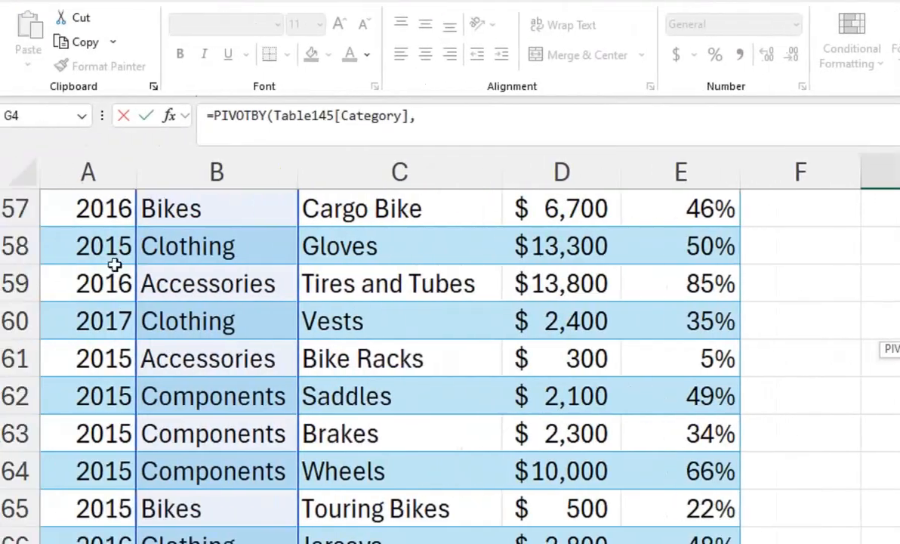
pyautogui.click(114, 260)
pyautogui.hotkey('ctrl', 'Up')
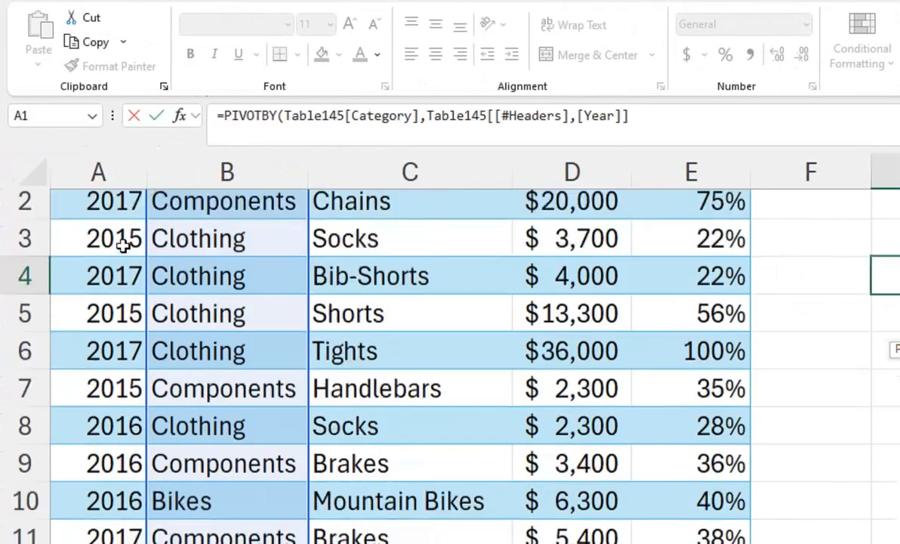
pyautogui.click(112, 246)
pyautogui.hotkey('ctrl', 'shift', 'Down')
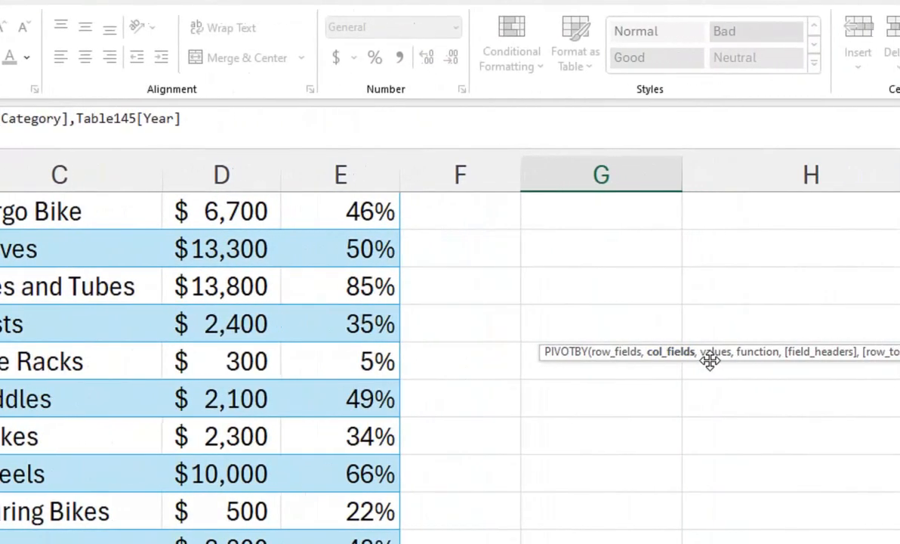
# Step: Add the table's whole Sales column as the values argument of the PIVOTBY formula
pyautogui.write(',')
pyautogui.click(253, 226)
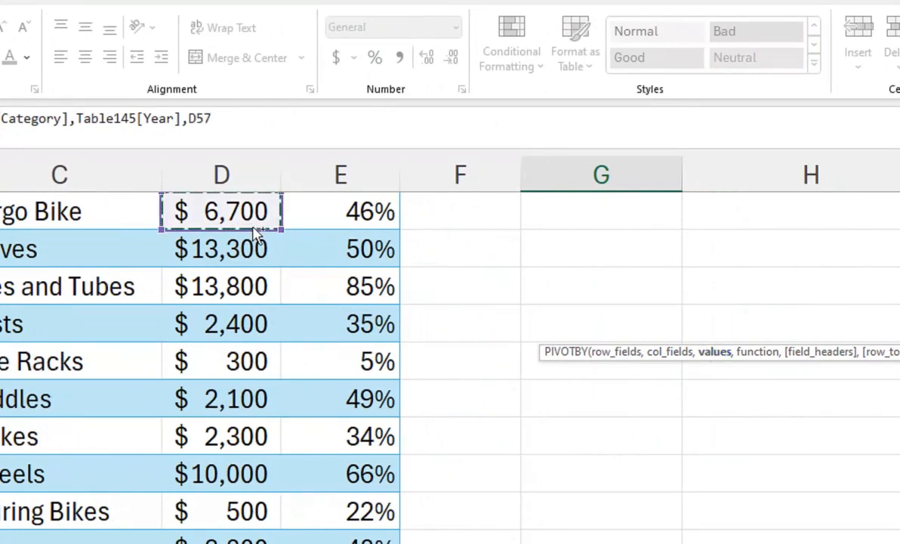
pyautogui.hotkey('ctrl', 'Up')
pyautogui.press('Down')
pyautogui.hotkey('ctrl', 'shift', 'Down')
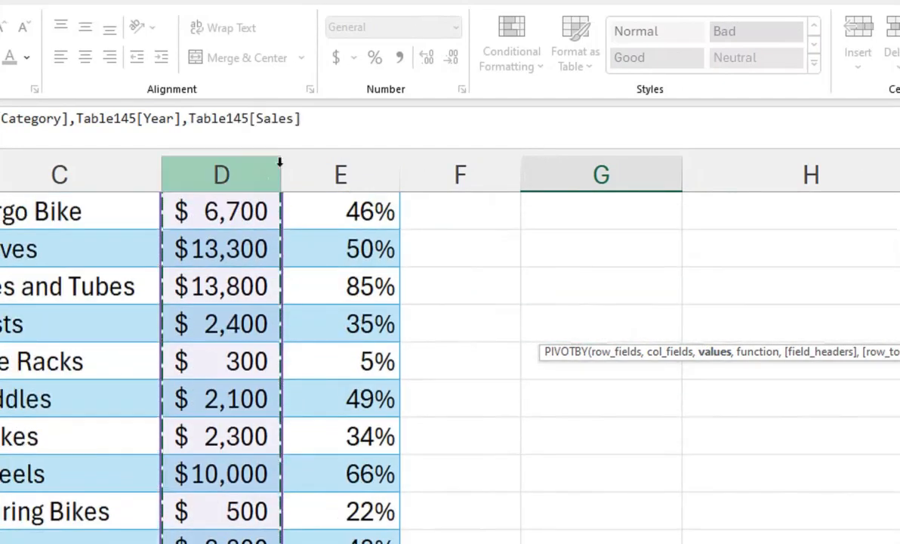
# Step: Choose SUM as the PIVOTBY function, enter the completed formula and view the sales summary by category and year
pyautogui.write(',')
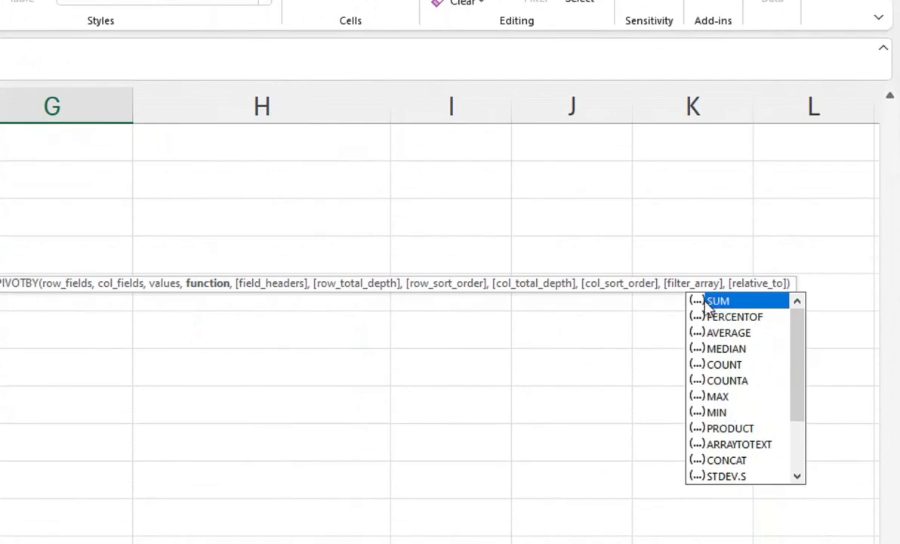
pyautogui.press('Tab')
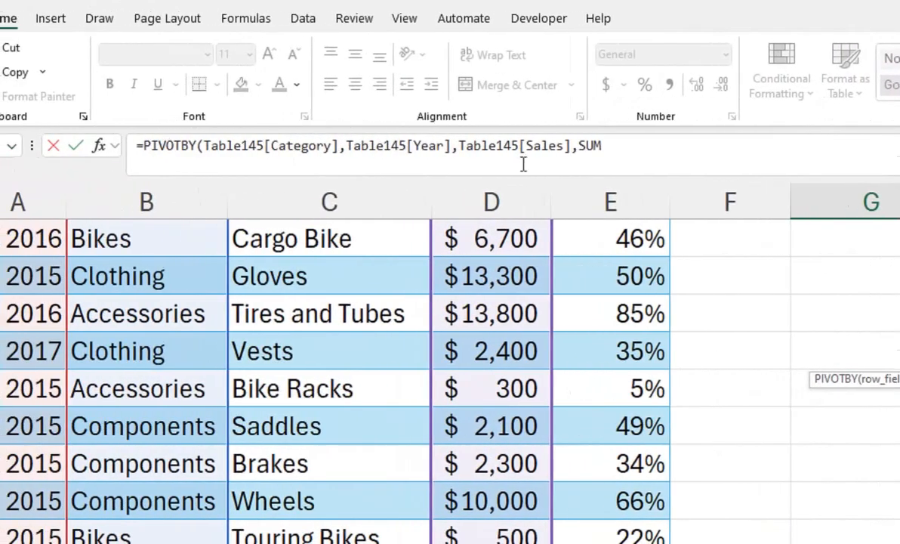
pyautogui.write(')')
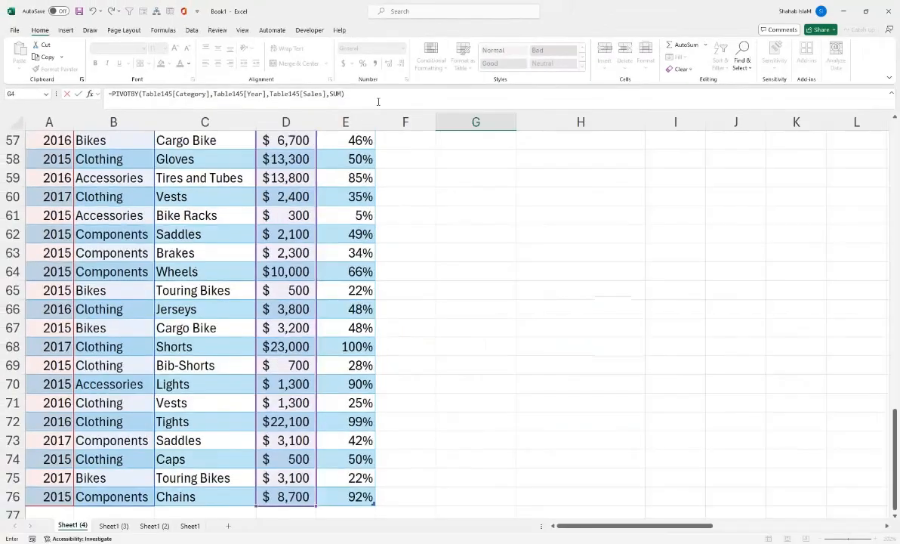
pyautogui.press('Return')
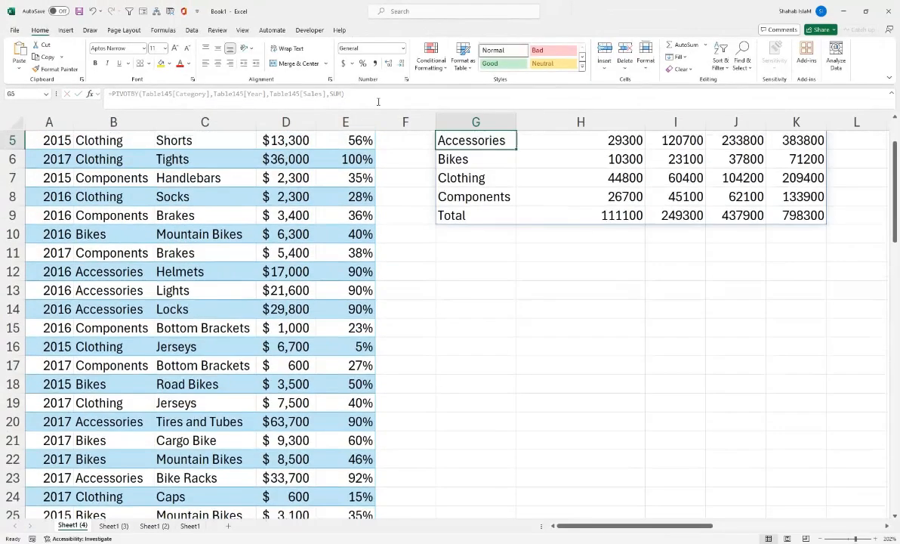
pyautogui.press('Up')
pyautogui.press('Up')
pyautogui.press('Up')
pyautogui.press('Up')
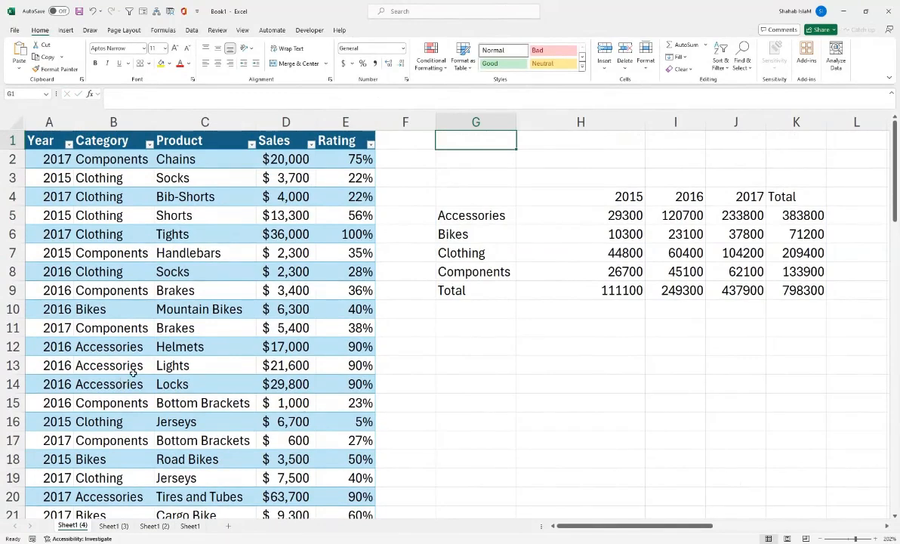
pyautogui.click(493, 212)
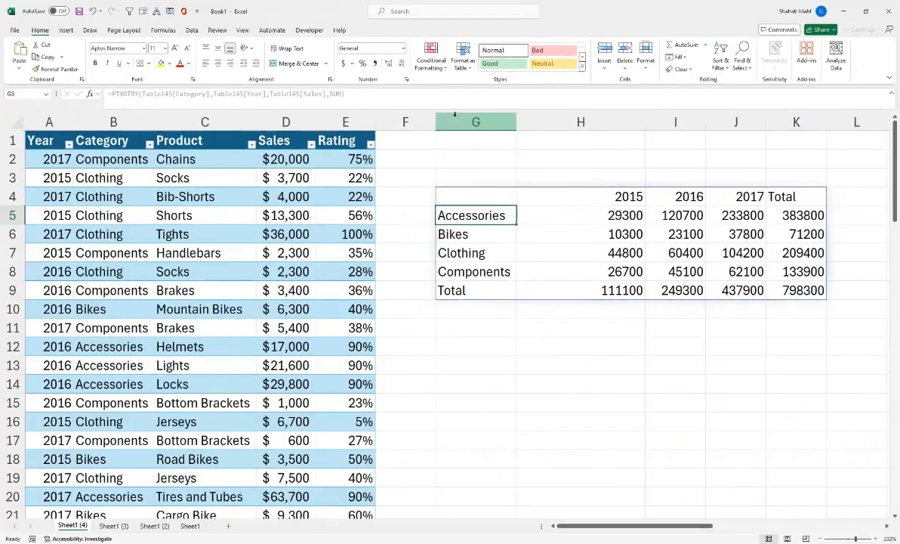
# Step: Insert several blank columns before column G to shift the PIVOTBY summary away from the source table
pyautogui.click(117, 97)
pyautogui.hotkey('ctrl', 'shift', '+')
pyautogui.hotkey('ctrl', 'shift', '+')
pyautogui.hotkey('ctrl', 'shift', '+')
pyautogui.hotkey('ctrl', 'shift', '+')
pyautogui.hotkey('ctrl', 'shift', '+')
pyautogui.hotkey('ctrl', 'shift', '+')
pyautogui.hotkey('ctrl', 'shift', '+')
pyautogui.hotkey('ctrl', 'shift', '+')
pyautogui.hotkey('ctrl', 'shift', '+')
pyautogui.hotkey('ctrl', 'shift', '+')
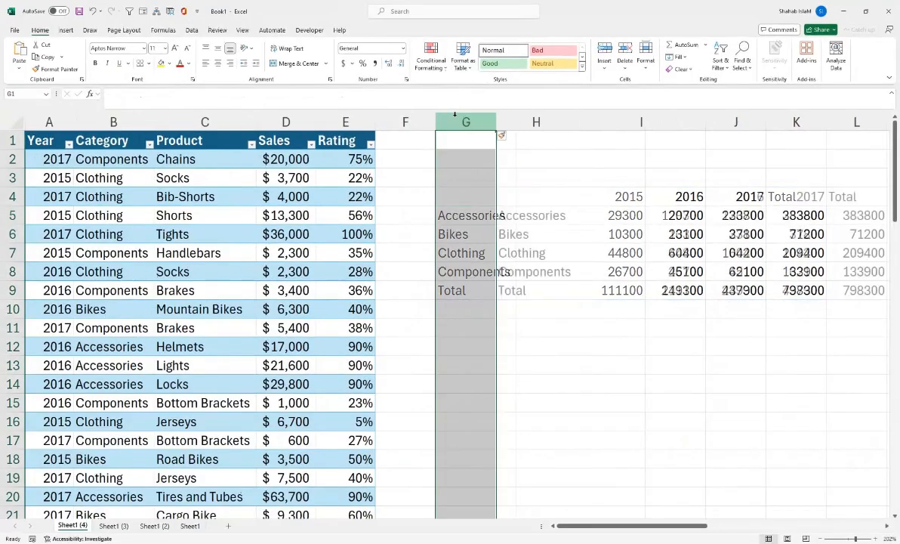
pyautogui.hotkey('ctrl', 'shift', '+')
pyautogui.hotkey('ctrl', 'shift', '+')
pyautogui.hotkey('ctrl', 'shift', '+')
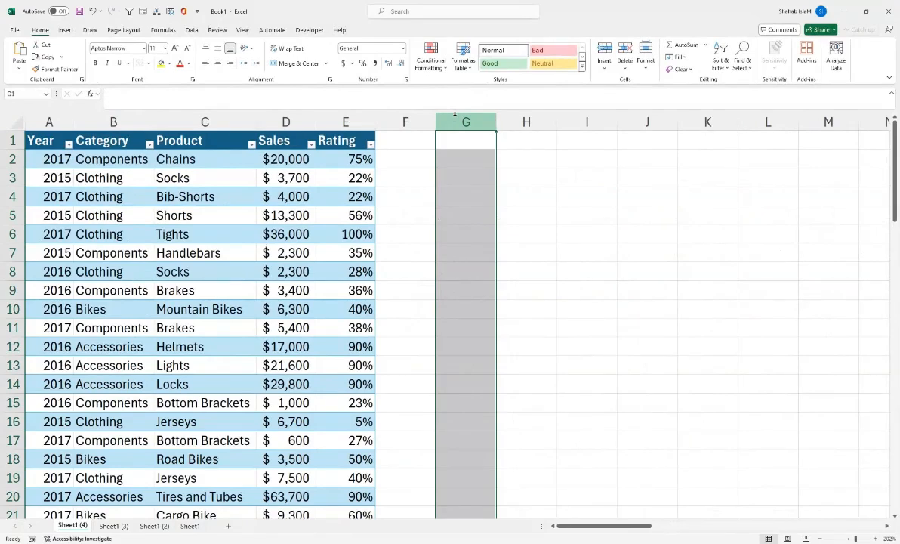
# Step: Start a GROUPBY formula in the empty cell G4 with the table's whole Category column as the row fields
pyautogui.click(451, 199)
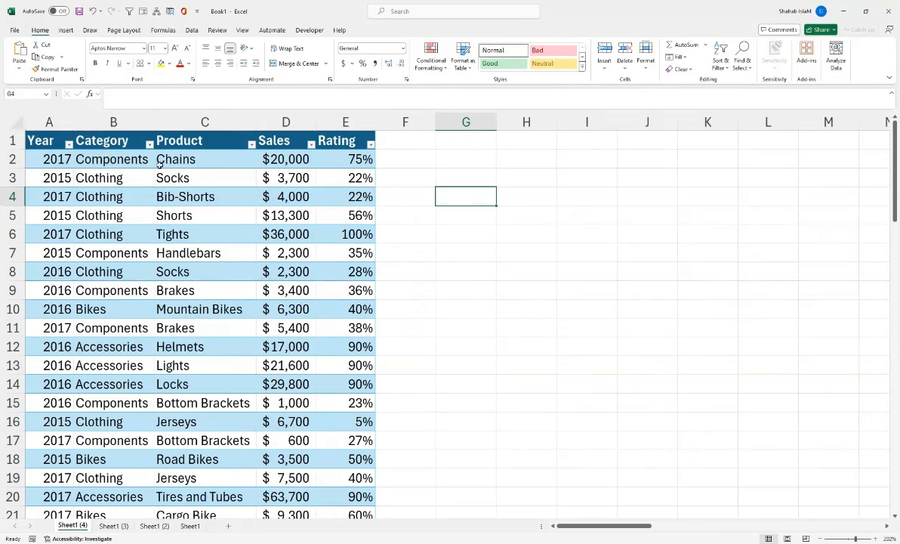
pyautogui.write('=')
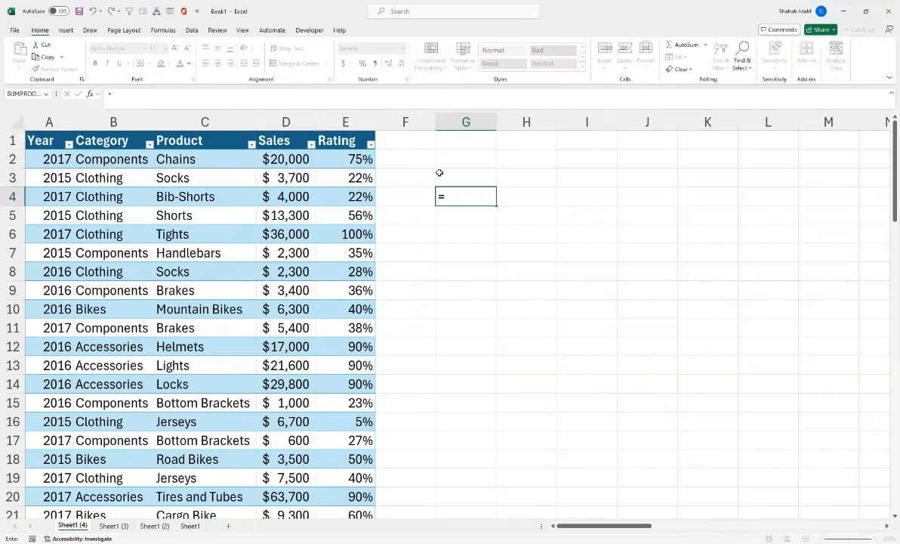
pyautogui.write('GRU')
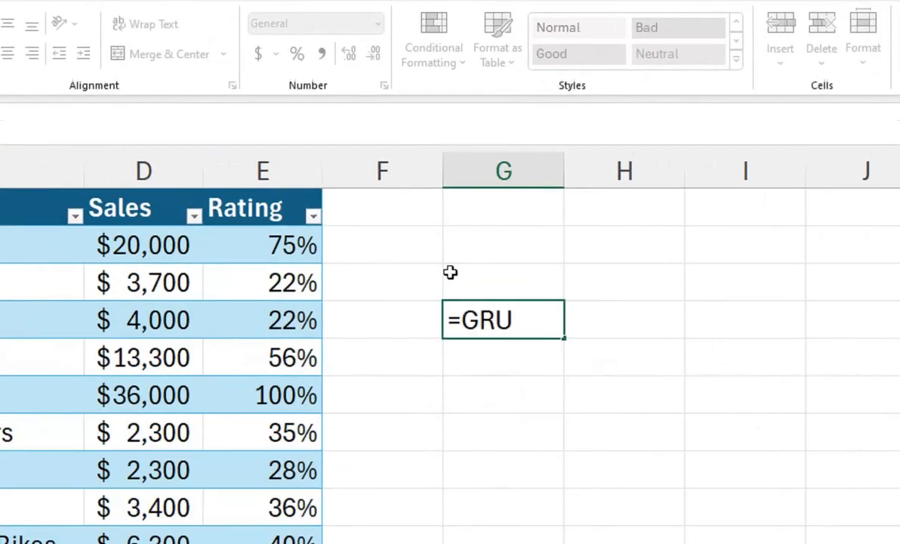
pyautogui.press('BackSpace')
pyautogui.write('O')
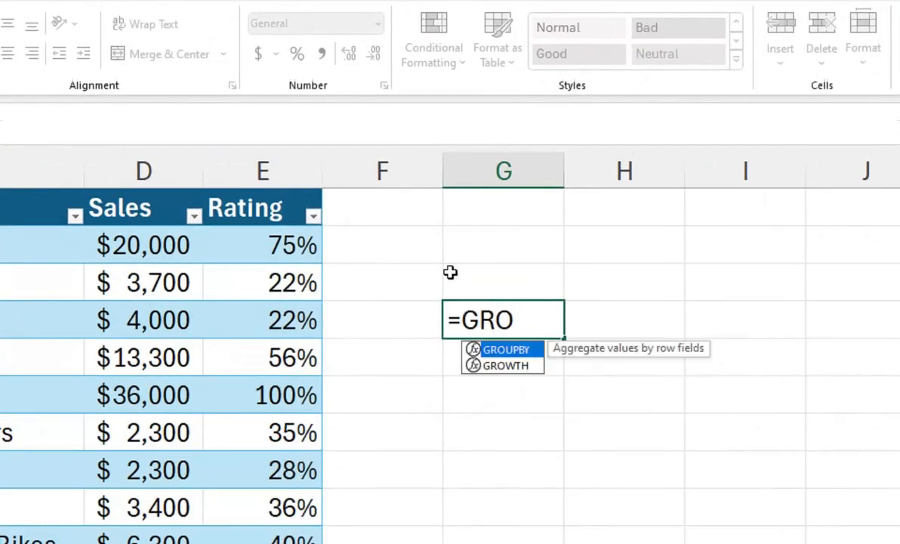
pyautogui.press('Tab')
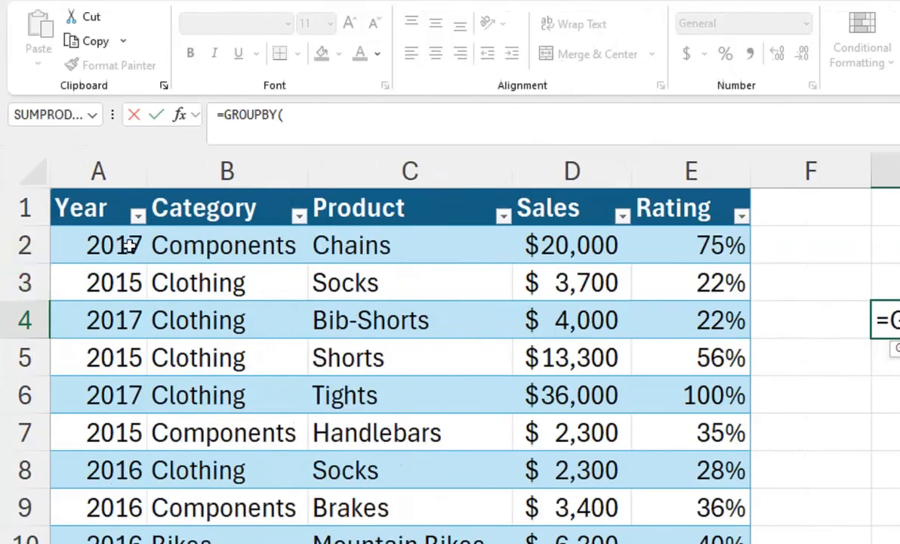
pyautogui.click(167, 246)
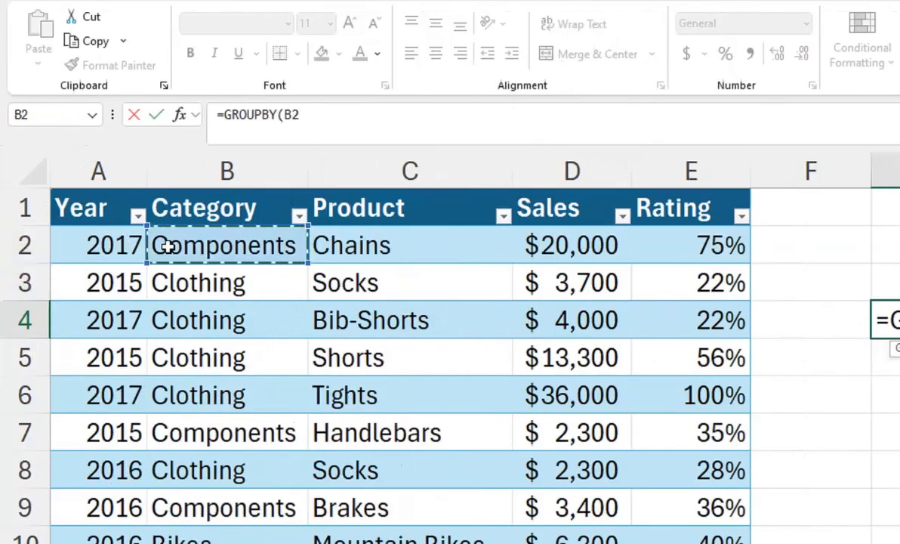
pyautogui.hotkey('ctrl', 'shift', 'Down')
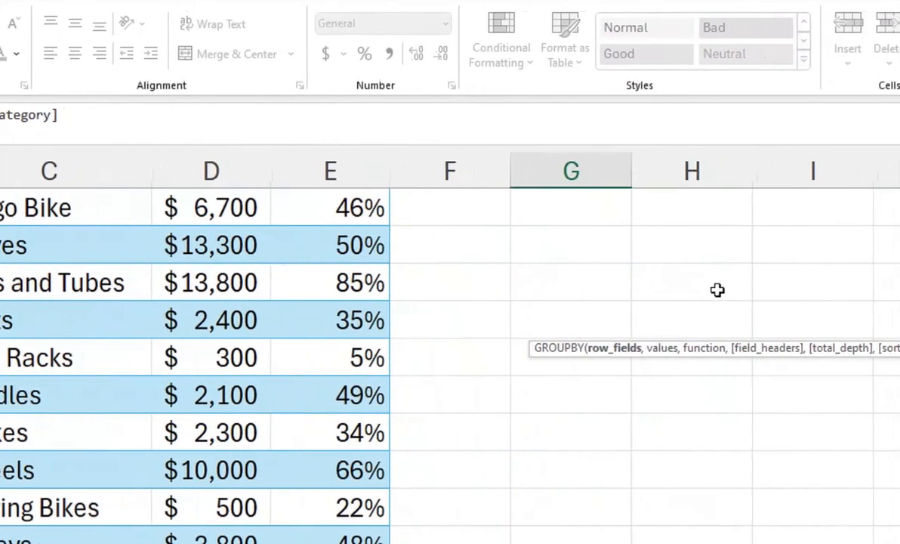
# Step: Add the table's whole Sales column as the values argument of the GROUPBY formula
pyautogui.write(',')
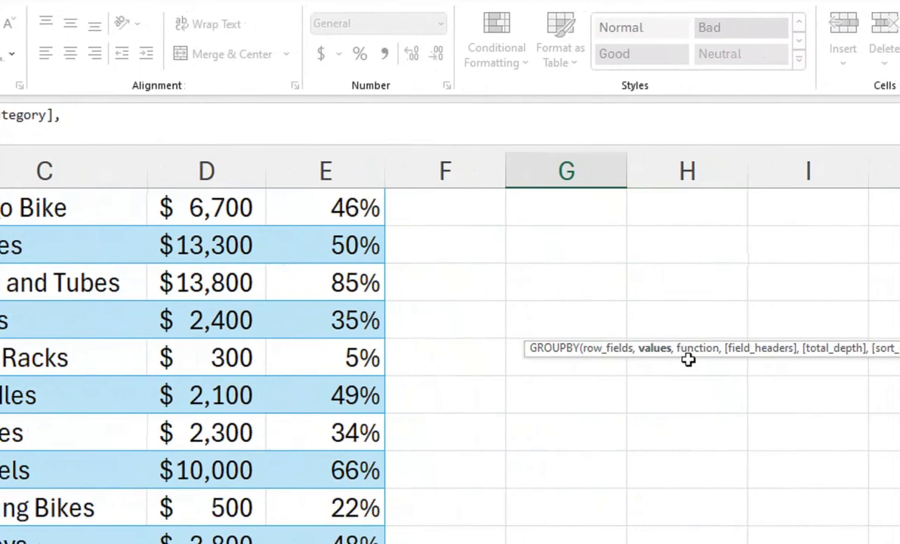
pyautogui.click(97, 319)
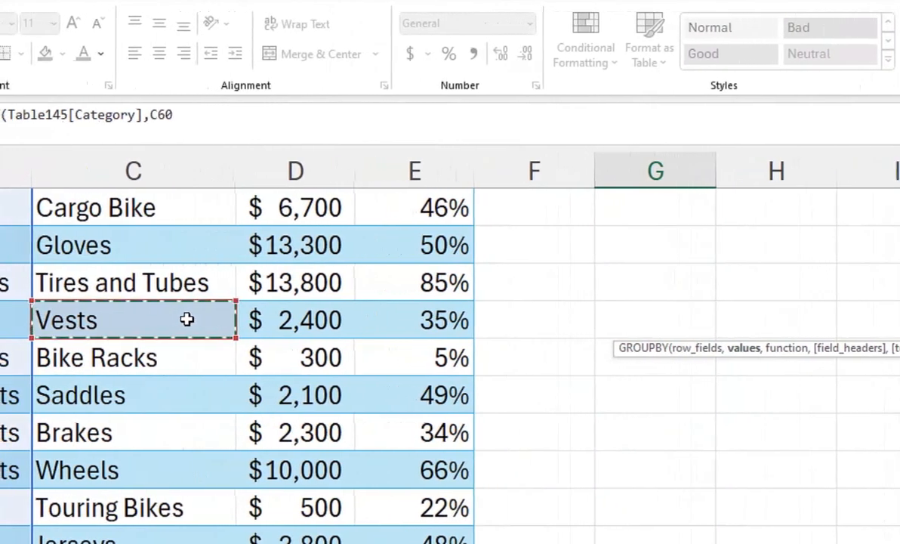
pyautogui.hotkey('ctrl', 'Up')
pyautogui.press('Right')
pyautogui.press('Down')
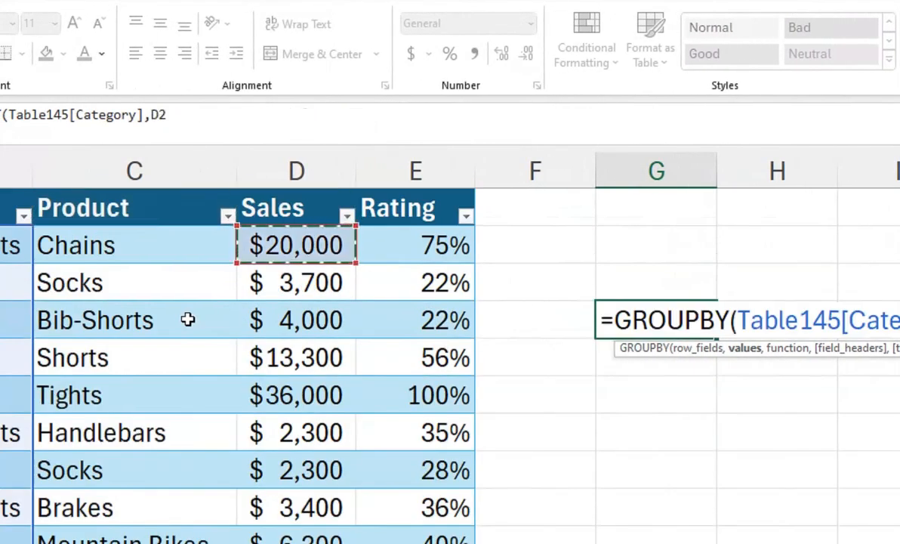
pyautogui.hotkey('ctrl', 'shift', 'Down')
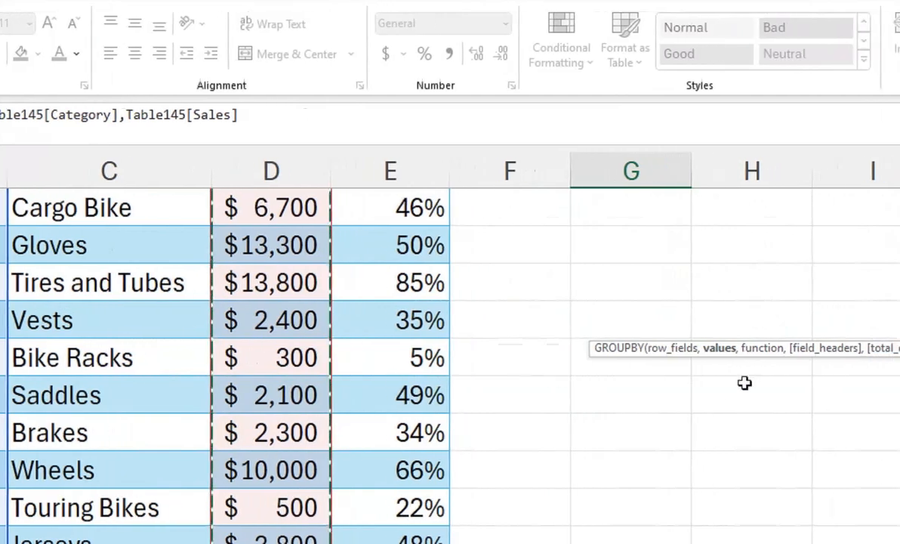
# Step: Choose SUM as the GROUPBY function and enter the completed formula in G4
pyautogui.write(',')
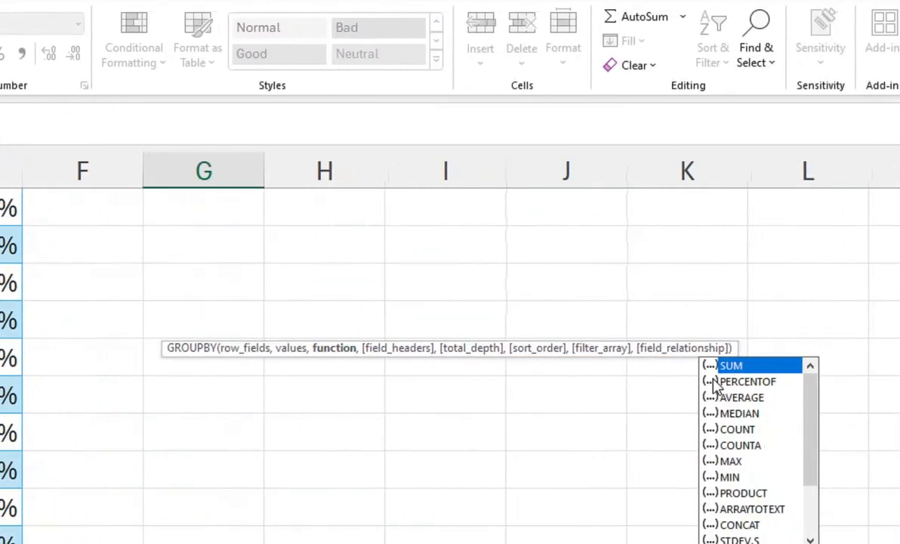
pyautogui.press('Tab')
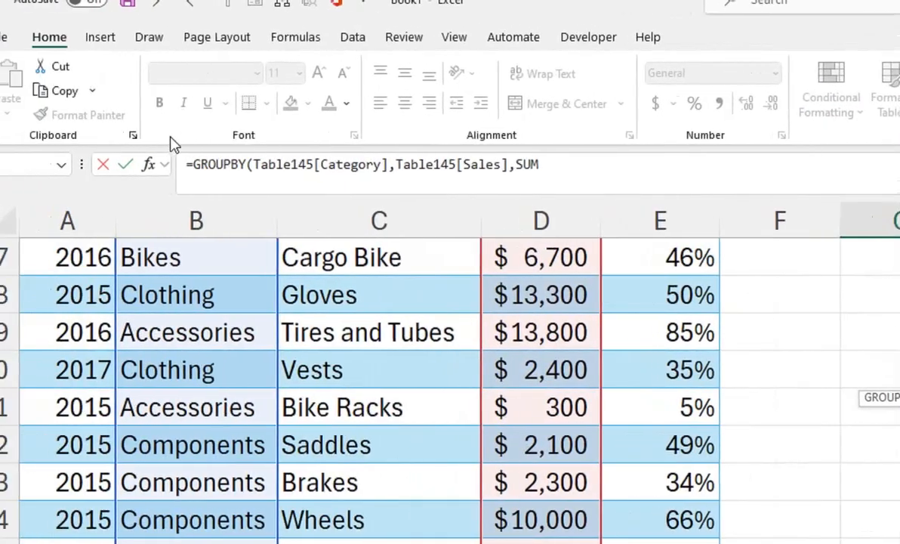
pyautogui.press('Return')
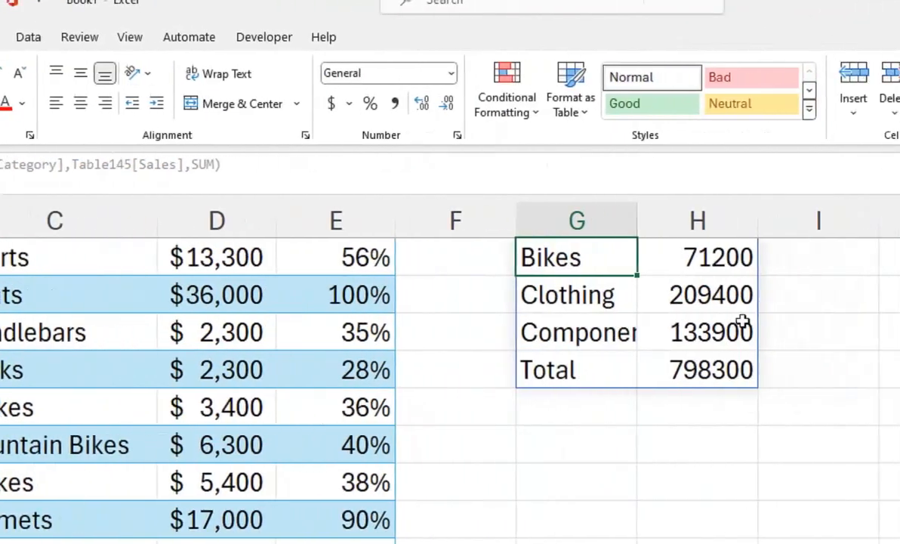
# Step: Fit the width of column G to its category names
pyautogui.moveTo(759, 319); pyautogui.dragTo(687, 207)
pyautogui.doubleClick(563, 219)
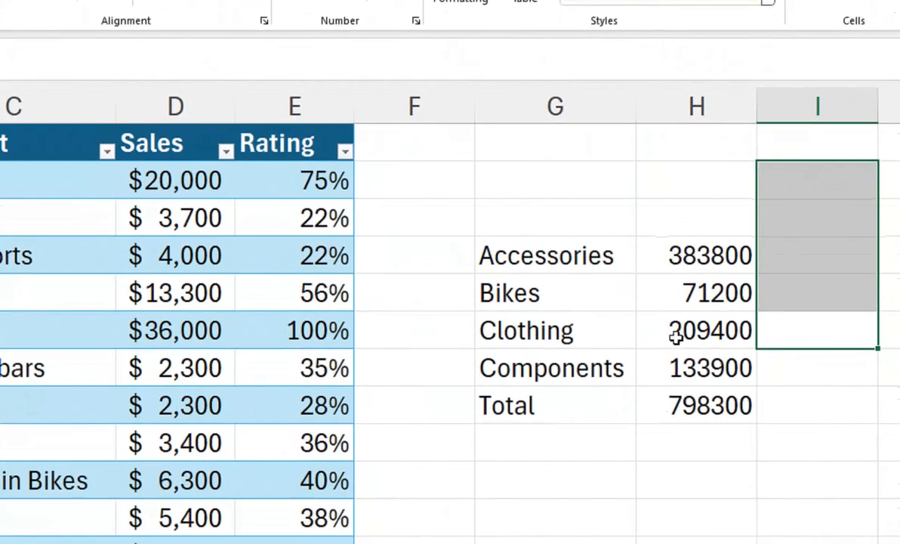
pyautogui.click(677, 408)
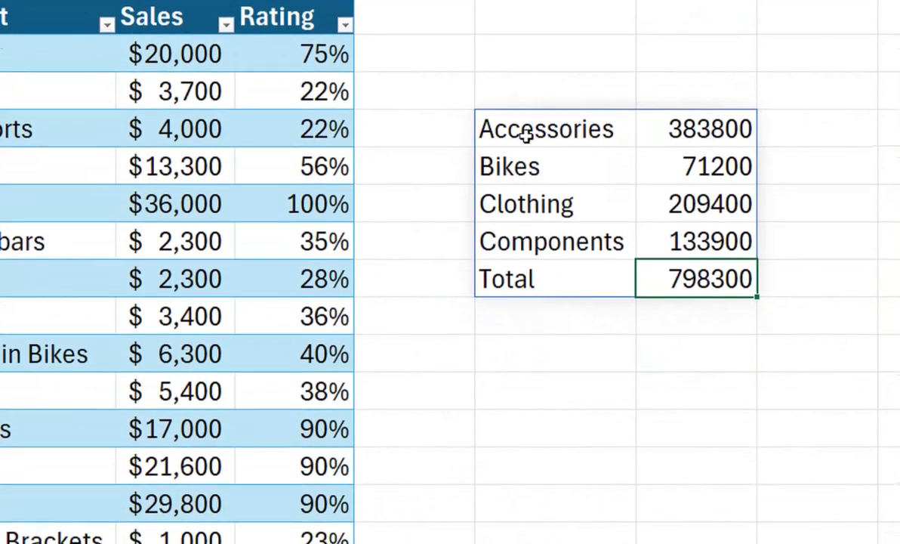
# Step: Replace the row fields of the GROUPBY formula in G4 with the table's whole Category and Product columns
pyautogui.doubleClick(526, 133)
pyautogui.press('Right')
pyautogui.press('Right')
pyautogui.press('Right')
pyautogui.press('Right')
pyautogui.press('Right')
pyautogui.press('Right')
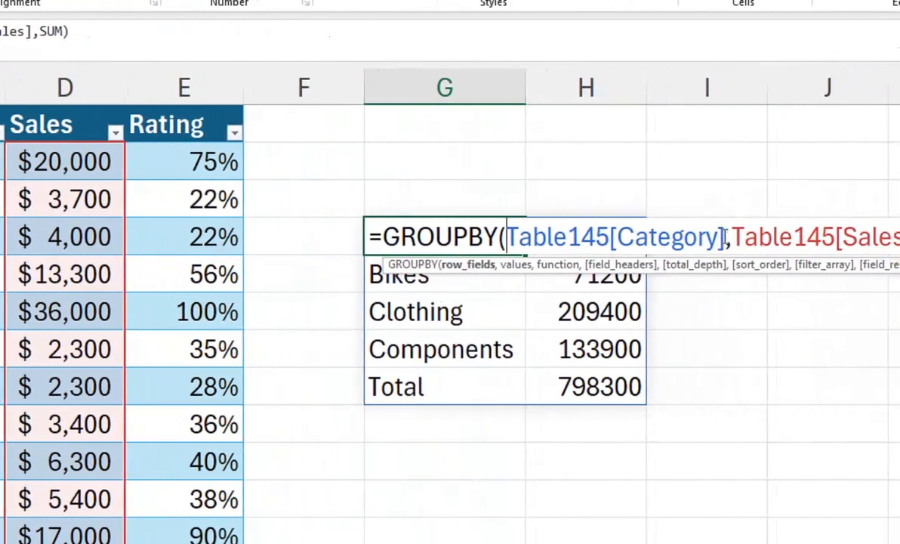
pyautogui.moveTo(724, 237); pyautogui.dragTo(512, 247)
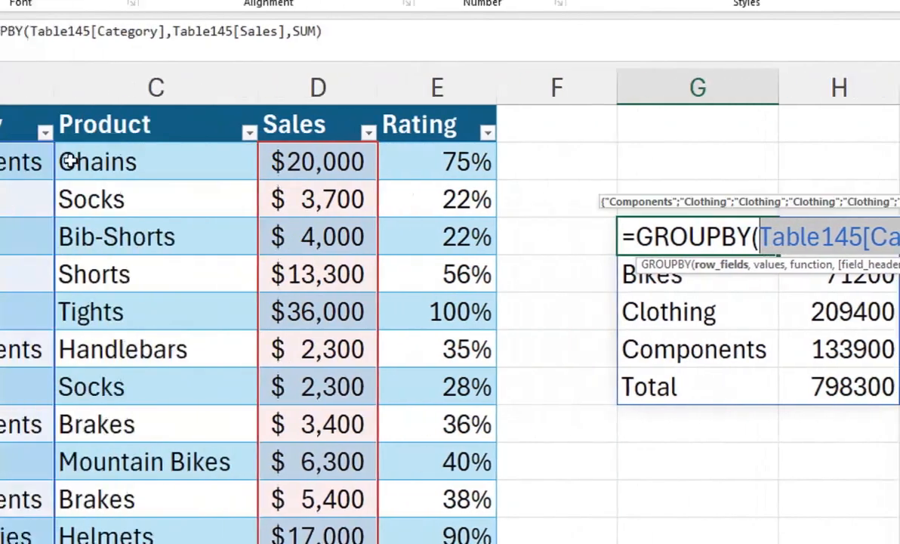
pyautogui.click(172, 152)
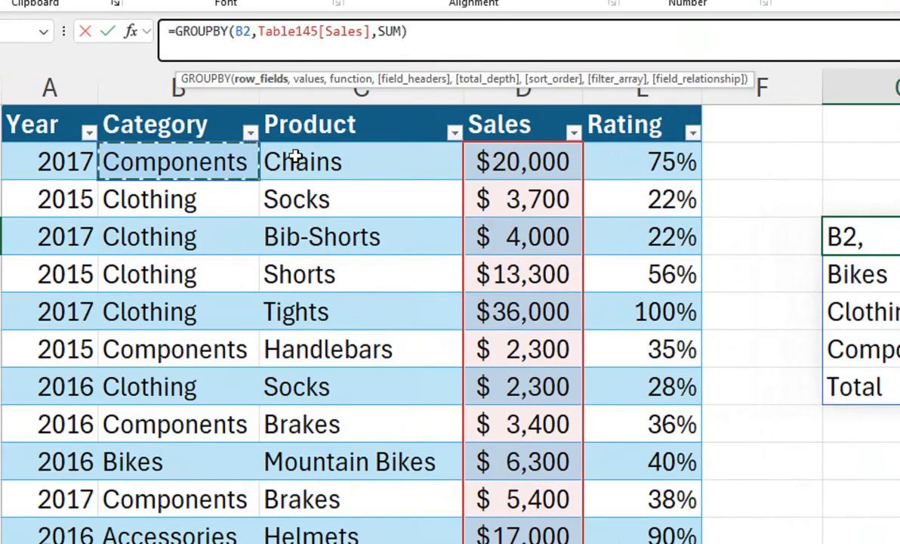
pyautogui.hotkey('shift', 'Right')
pyautogui.hotkey('ctrl', 'shift', 'Down')
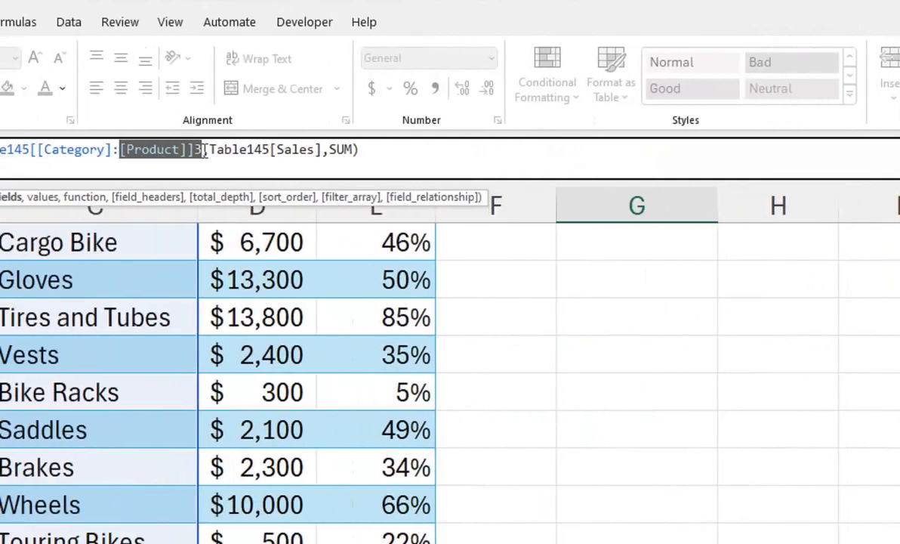
# Step: Restore the comma between the row fields and values arguments and enter the GROUPBY formula
pyautogui.click(204, 148)
pyautogui.press('BackSpace')
pyautogui.write(',')
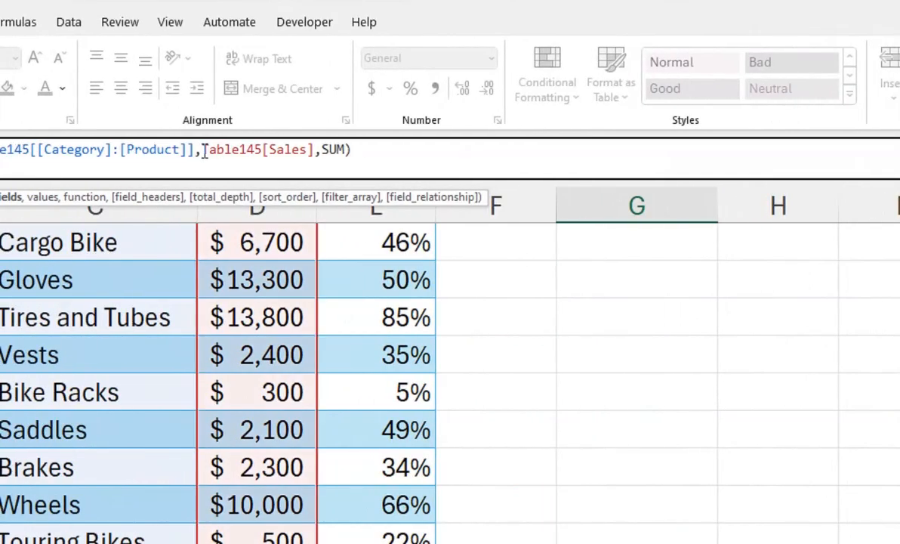
pyautogui.press('Return')
pyautogui.moveTo(611, 325); pyautogui.dragTo(617, 179)
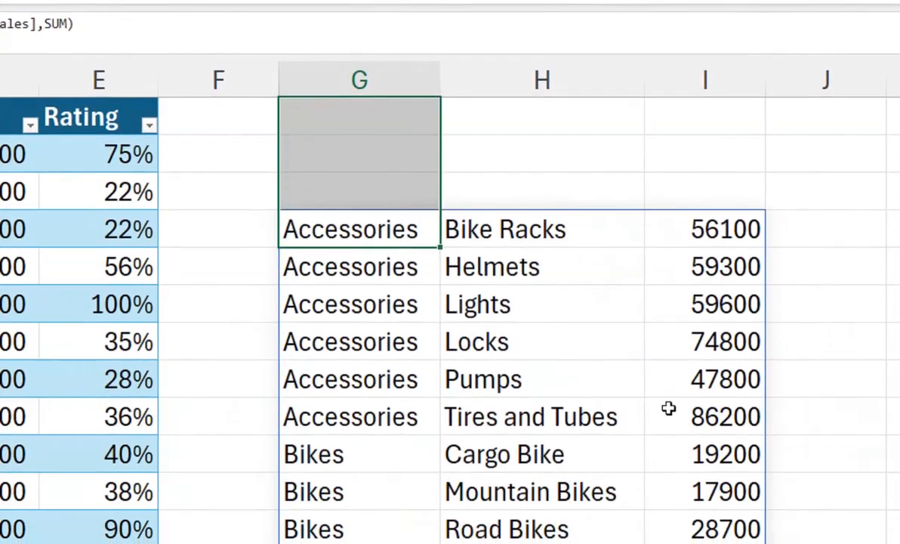
# Step: Reopen the GROUPBY formula in G4 and set its field headers argument after SUM to 3, "Yes and show"
pyautogui.doubleClick(298, 229)
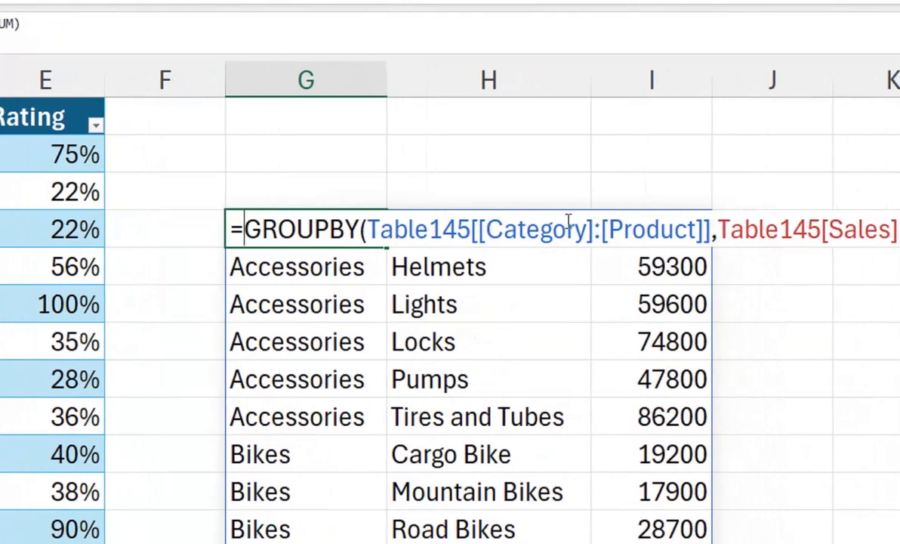
pyautogui.click(713, 229)
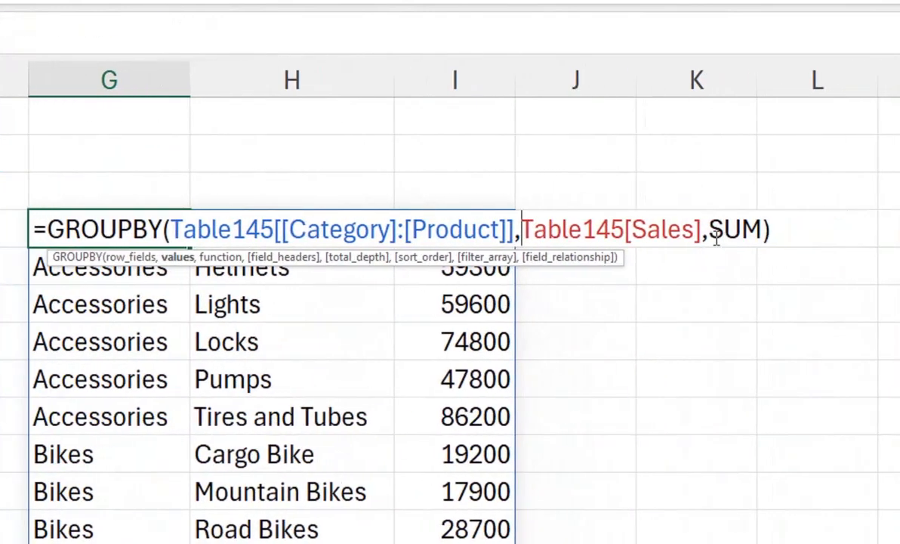
pyautogui.click(712, 231)
pyautogui.click(762, 229)
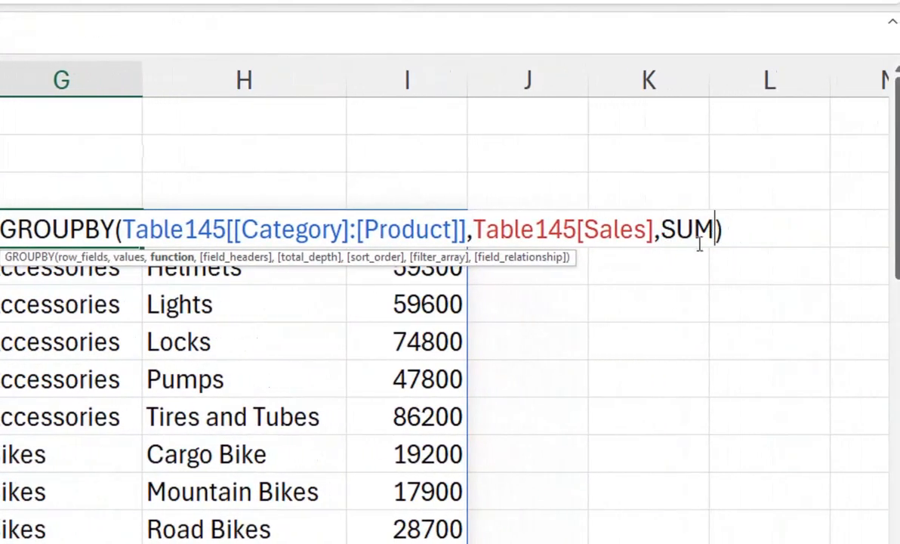
pyautogui.write(',')
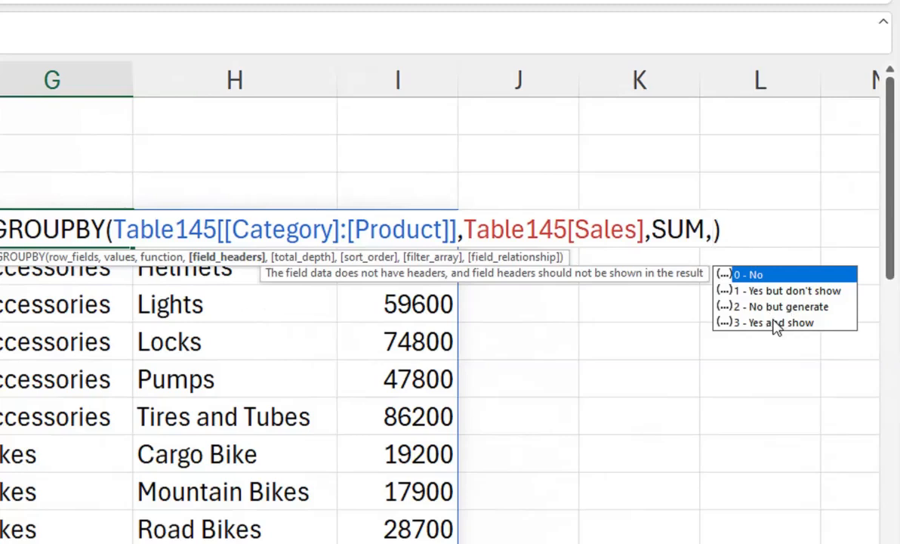
pyautogui.write('3')
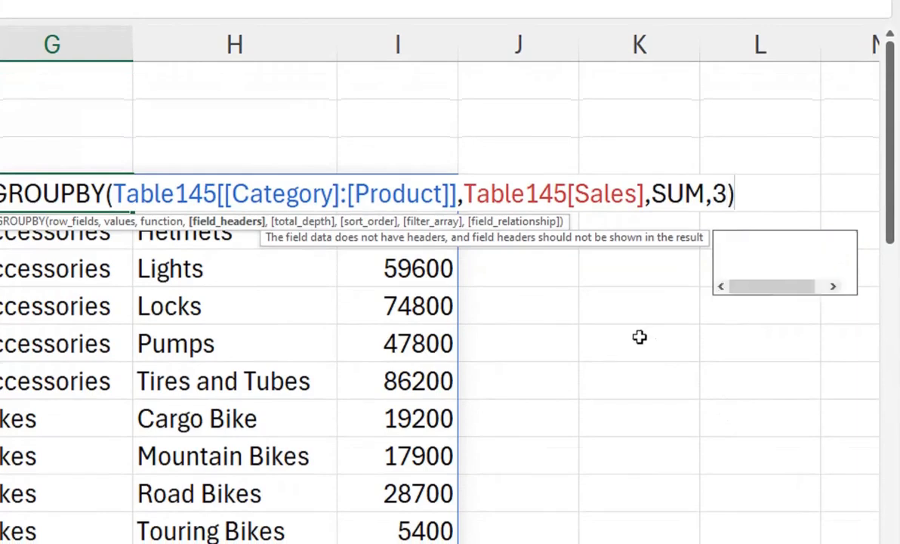
pyautogui.write(',')
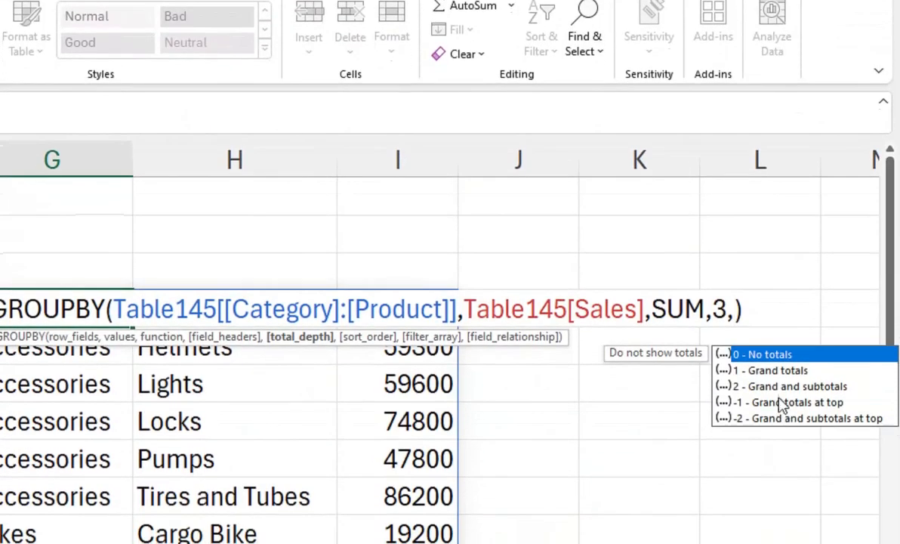
# Step: Set the total depth to 2, "Grand and subtotals", and enter the formula with sort order and filter array left blank
pyautogui.click(786, 387)
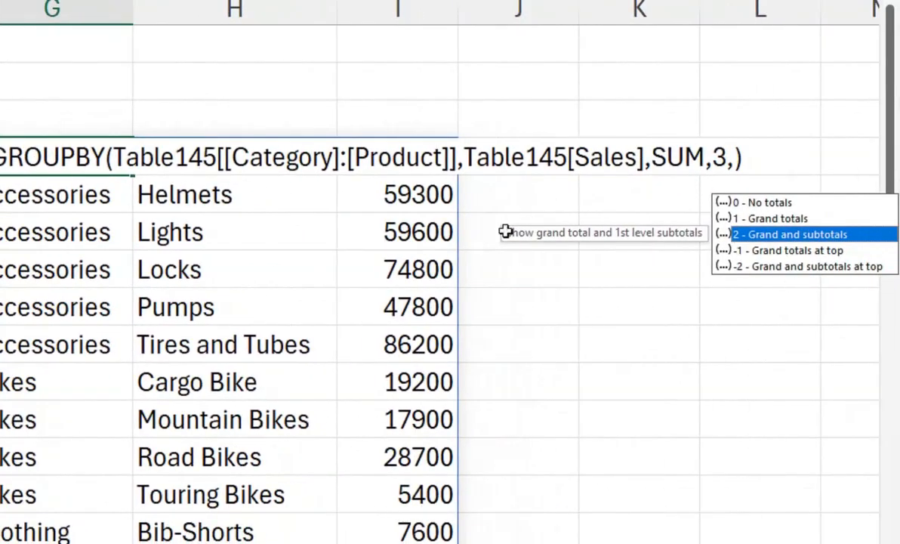
pyautogui.doubleClick(796, 235)
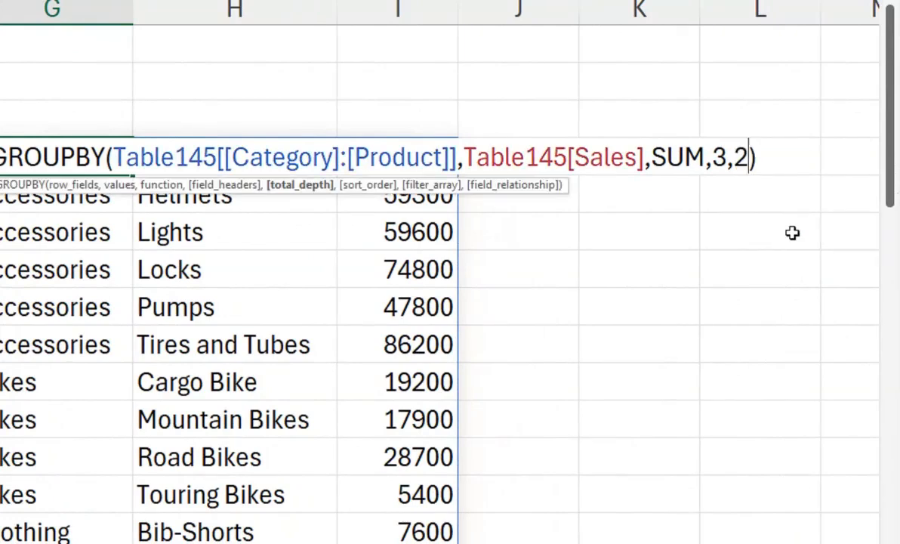
pyautogui.write(',')
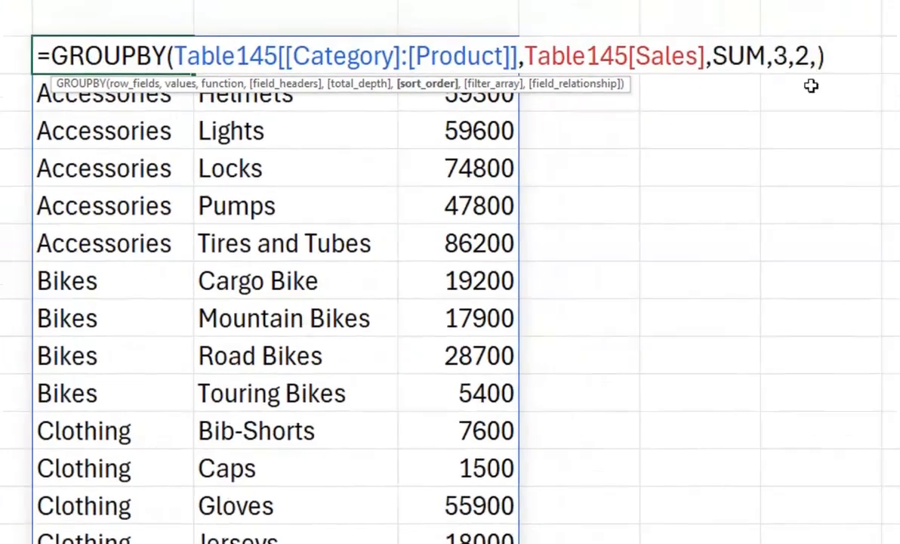
pyautogui.write(',')
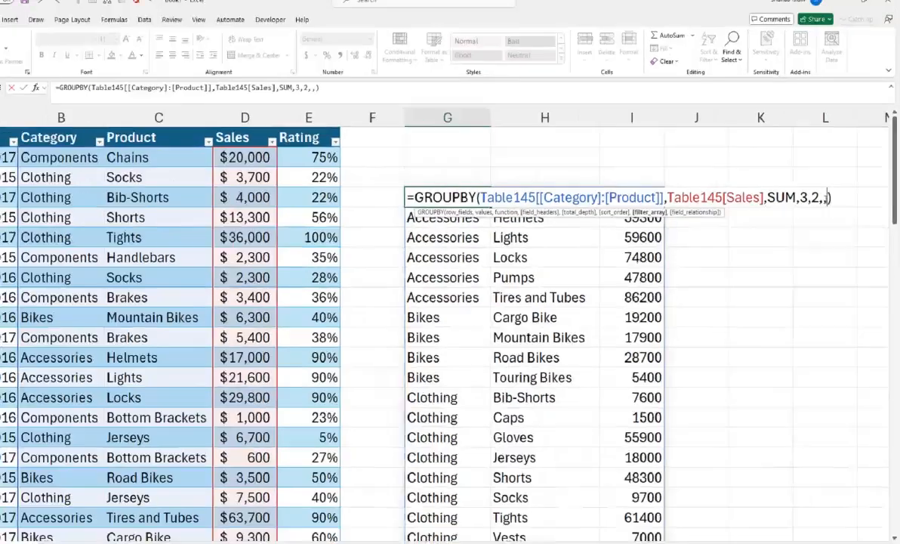
pyautogui.press('Return')
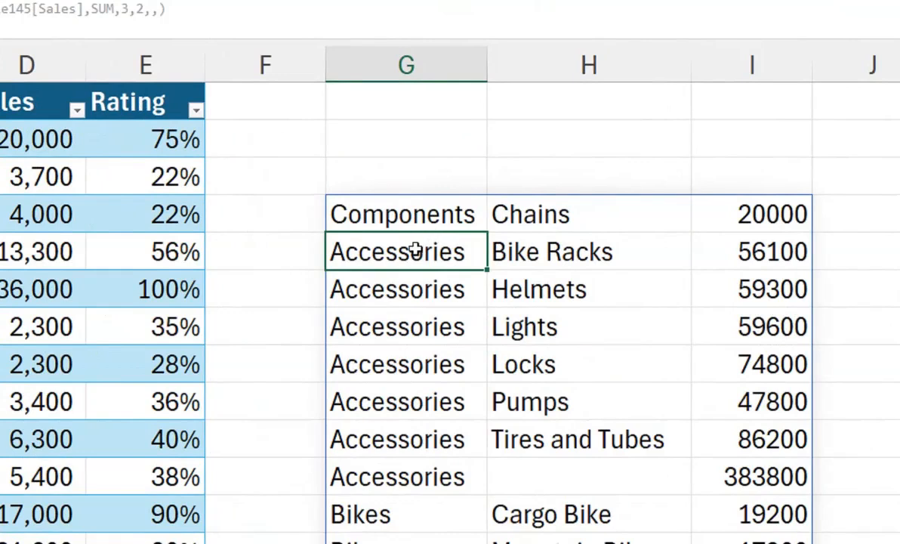
# Step: Replace the row fields argument of the GROUPBY formula in G4 with the entire worksheet columns B:C
pyautogui.click(432, 214)
pyautogui.doubleClick(432, 214)
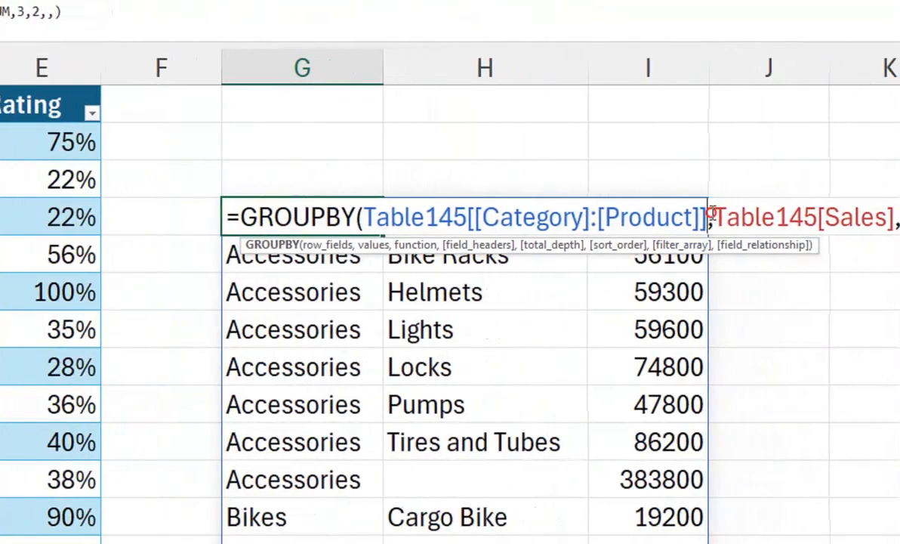
pyautogui.moveTo(709, 216); pyautogui.dragTo(527, 216)
pyautogui.click(701, 217)
pyautogui.moveTo(707, 216); pyautogui.dragTo(361, 216)
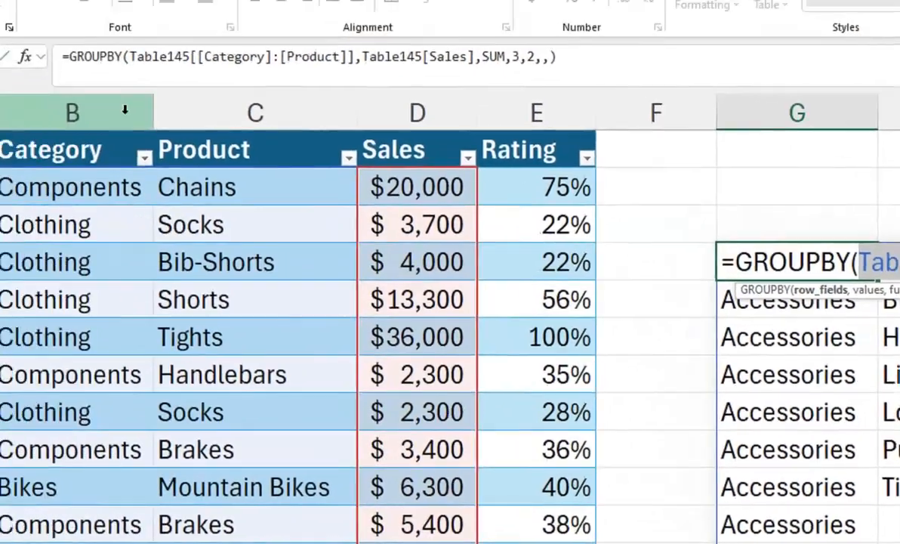
pyautogui.moveTo(125, 110); pyautogui.dragTo(185, 110)
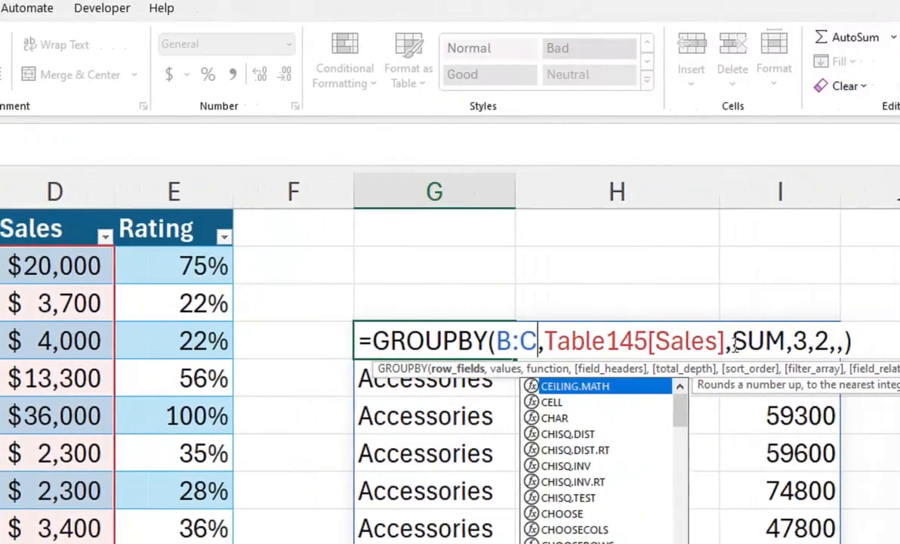
pyautogui.moveTo(786, 342); pyautogui.dragTo(577, 329)
pyautogui.click(650, 355)
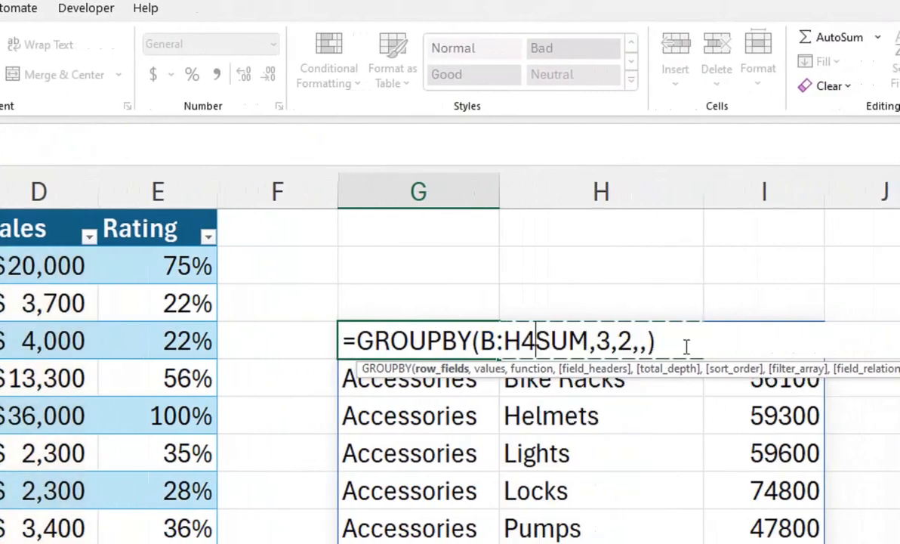
pyautogui.hotkey('ctrl', 'z')
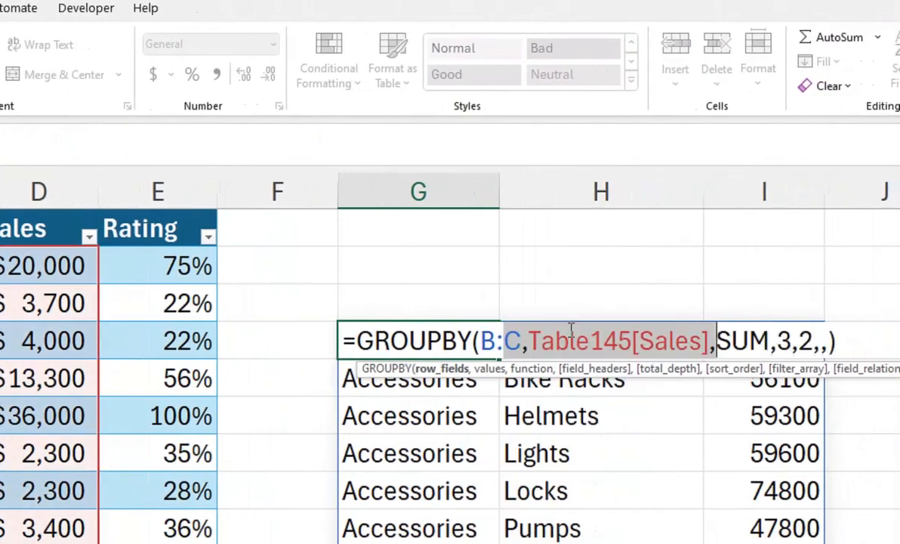
# Step: Replace the values argument of the GROUPBY formula in G4 with the entire column D:D and enter the formula
pyautogui.moveTo(707, 341); pyautogui.dragTo(530, 336)
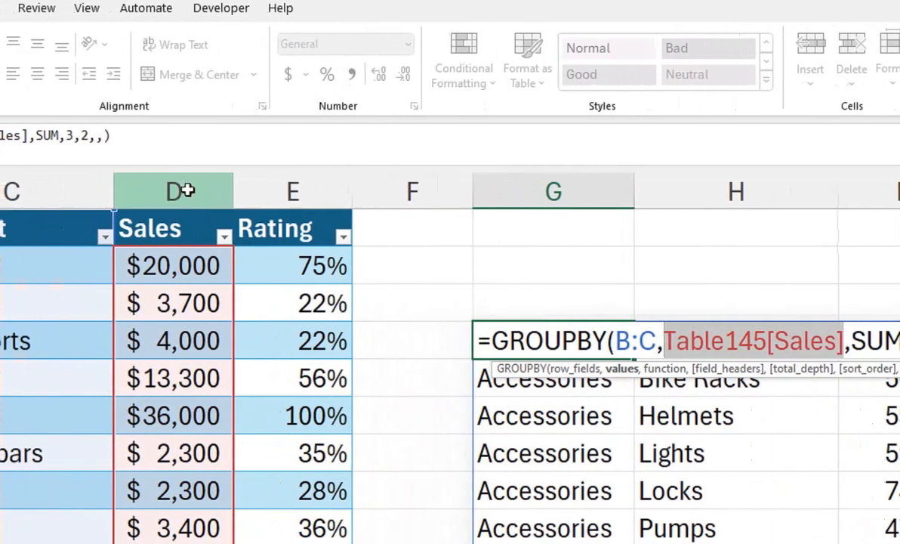
pyautogui.click(106, 191)
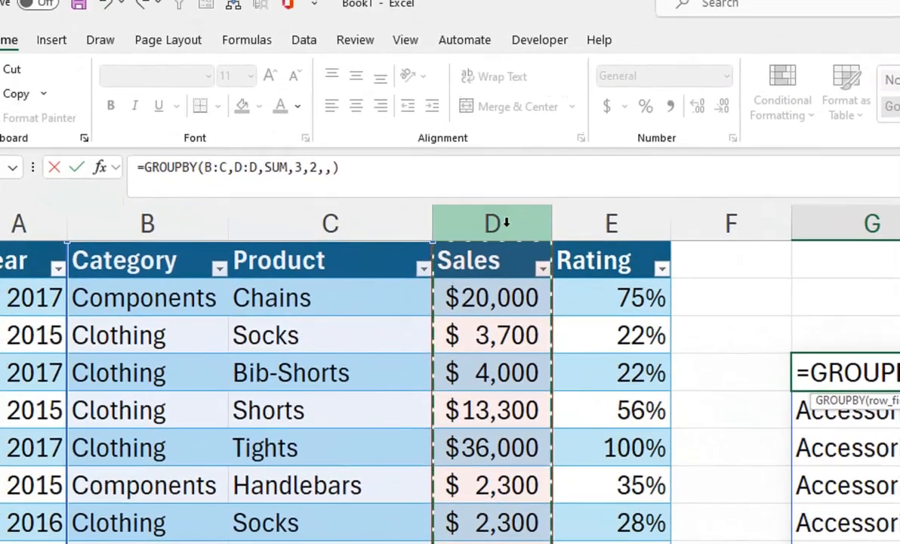
pyautogui.click(298, 166)
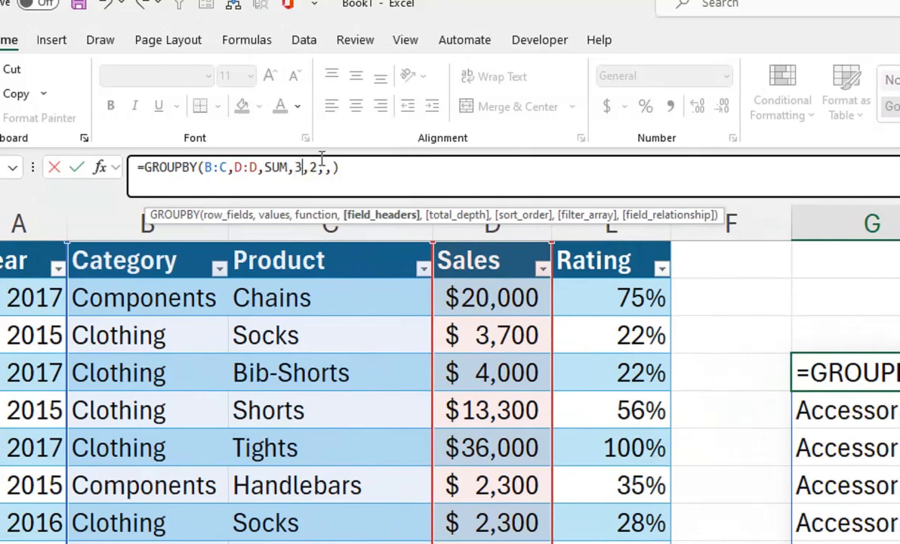
pyautogui.click(317, 166)
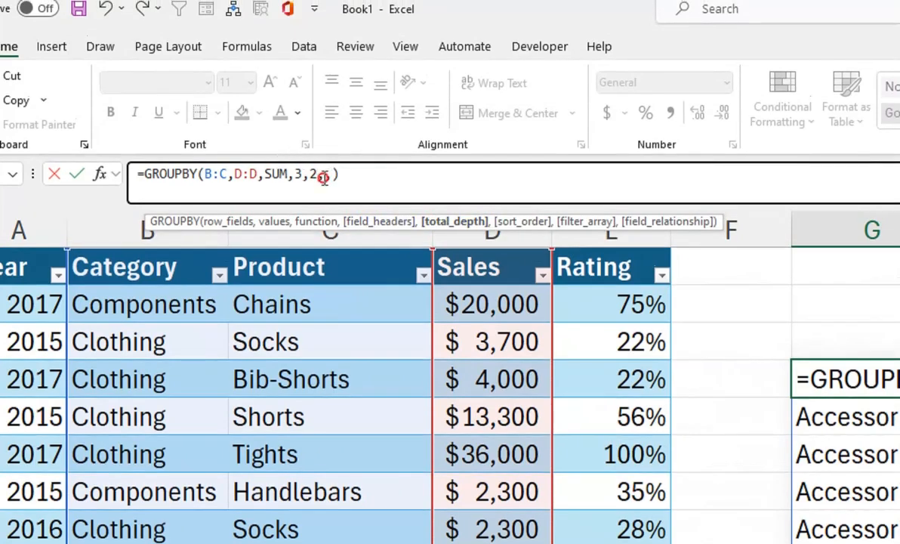
pyautogui.write(',')
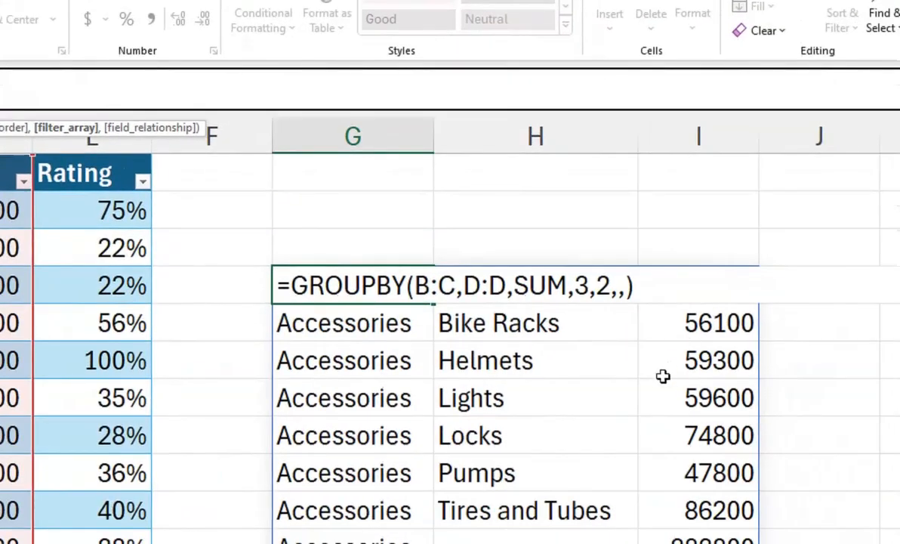
pyautogui.press('Return')
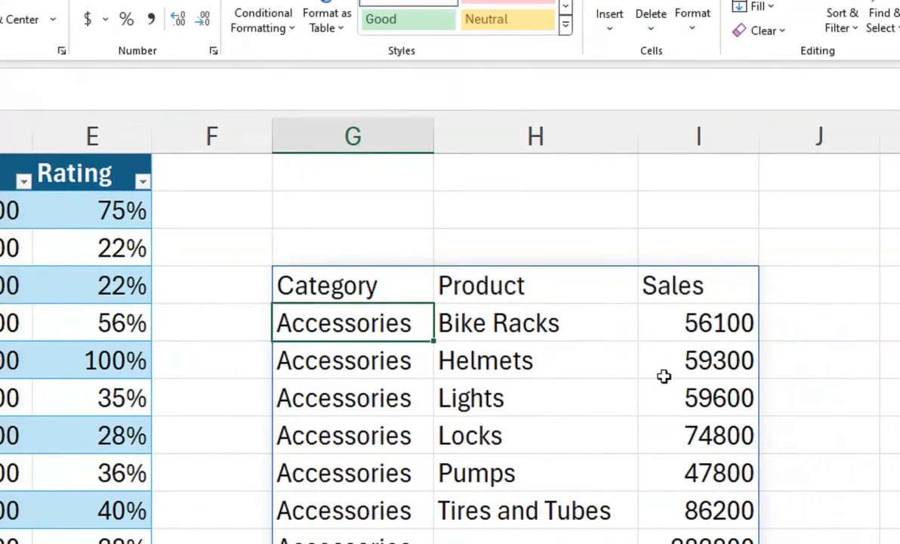
# Step: Examine the GROUPBY output's headers, category subtotals and grand total, and compare its last rows with the end of the source table
pyautogui.click(352, 285)
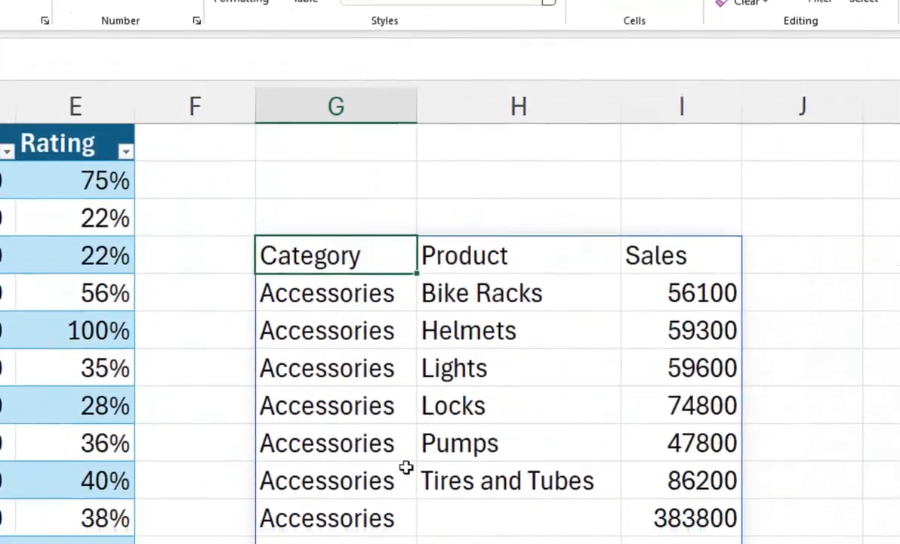
pyautogui.click(302, 522)
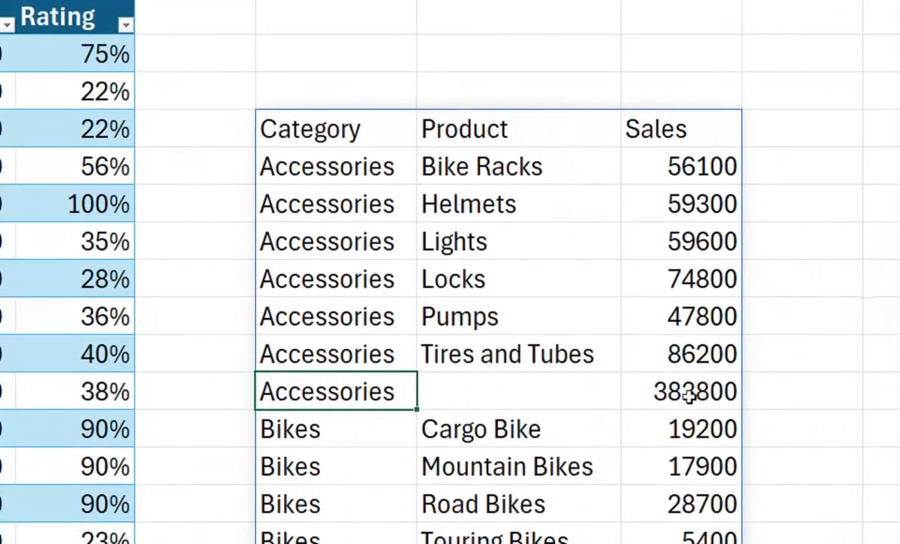
pyautogui.click(344, 483)
pyautogui.click(315, 508)
pyautogui.click(691, 506)
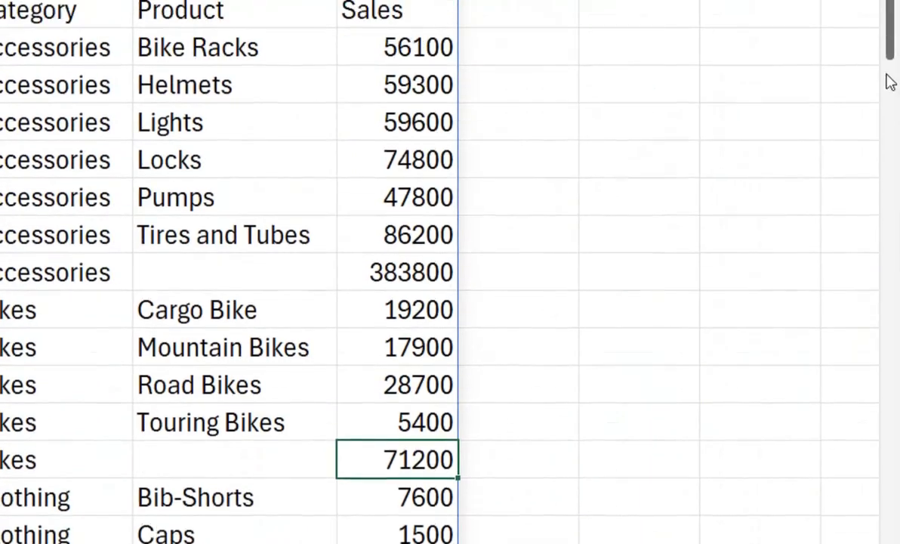
pyautogui.moveTo(891, 83); pyautogui.dragTo(884, 249)
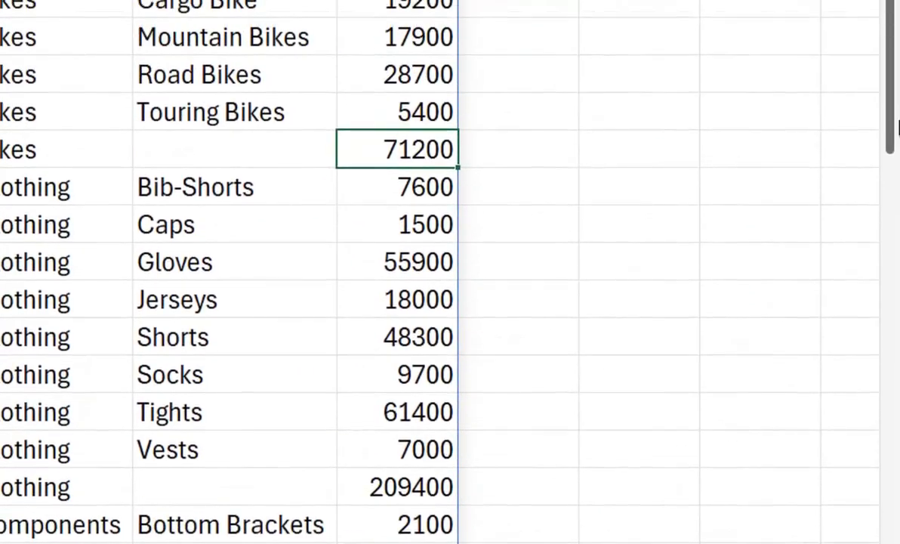
pyautogui.moveTo(894, 145); pyautogui.dragTo(870, 257)
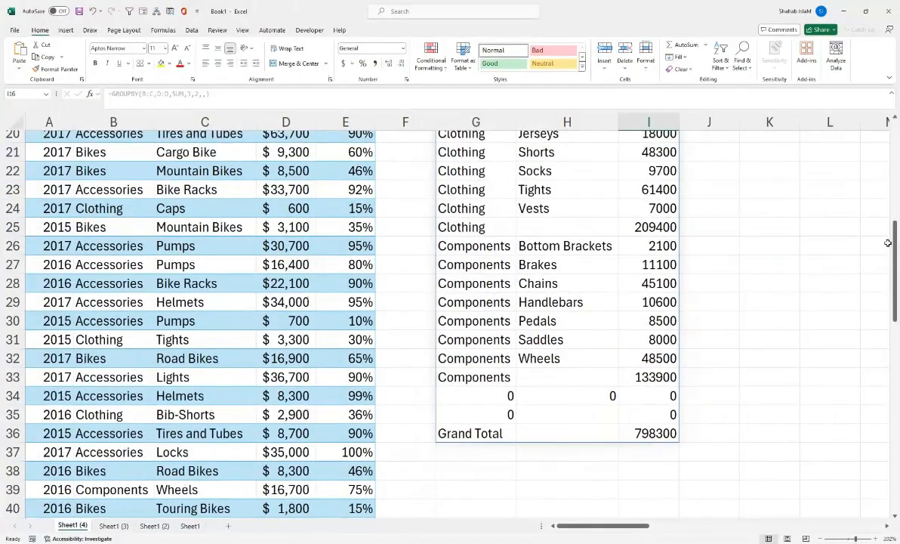
pyautogui.moveTo(894, 242); pyautogui.dragTo(895, 453)
pyautogui.moveTo(567, 453); pyautogui.dragTo(475, 488)
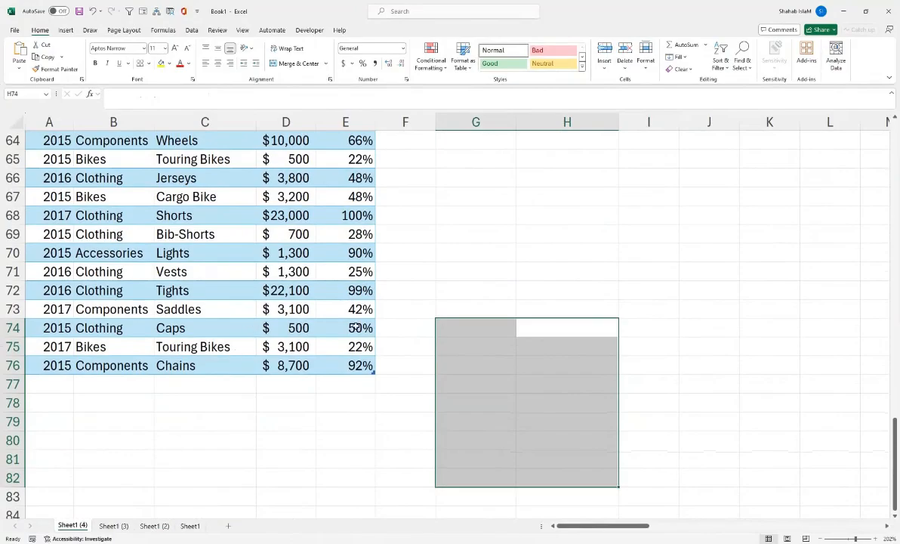
pyautogui.moveTo(895, 437); pyautogui.dragTo(896, 231)
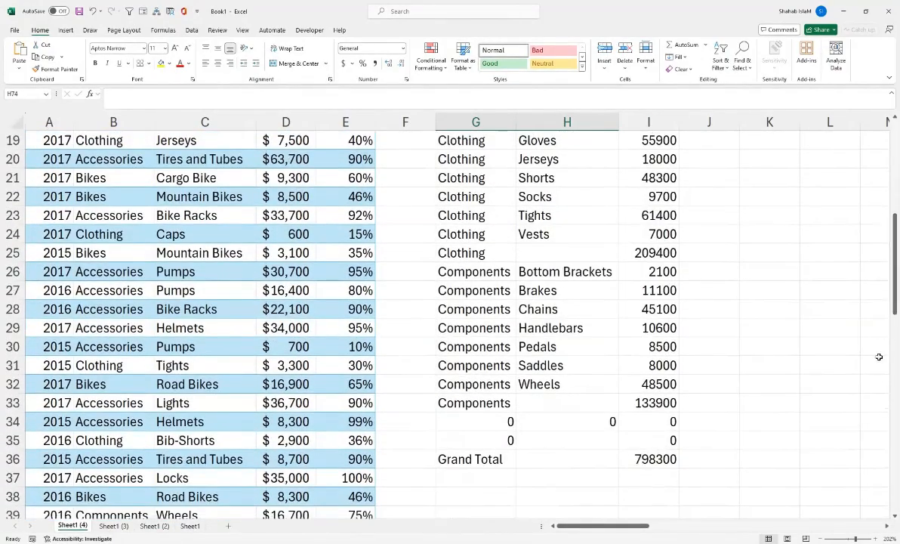
# Step: Set the filter array argument of the GROUPBY formula in G4 to B:B<>"" to exclude blank categories, and enter the formula
pyautogui.moveTo(855, 539); pyautogui.dragTo(852, 539)
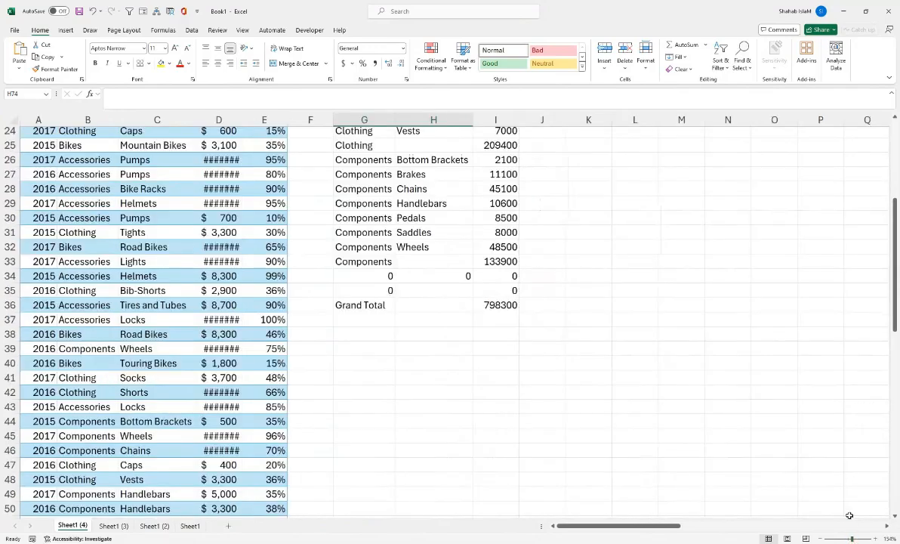
pyautogui.moveTo(728, 204); pyautogui.dragTo(492, 2)
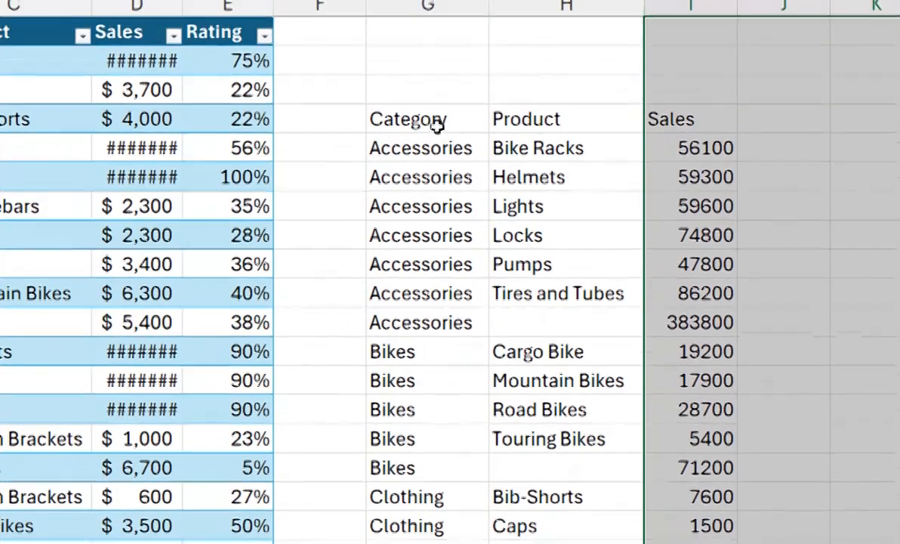
pyautogui.click(435, 62)
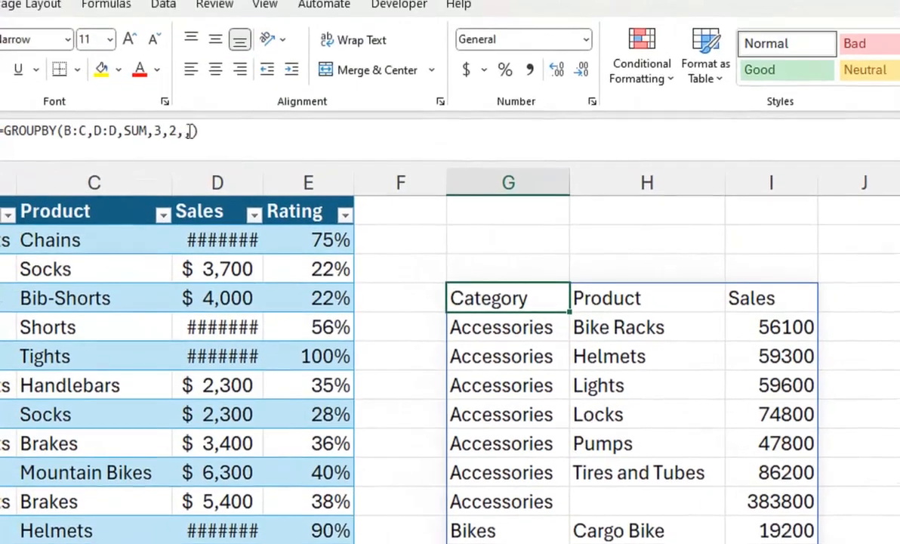
pyautogui.click(189, 131)
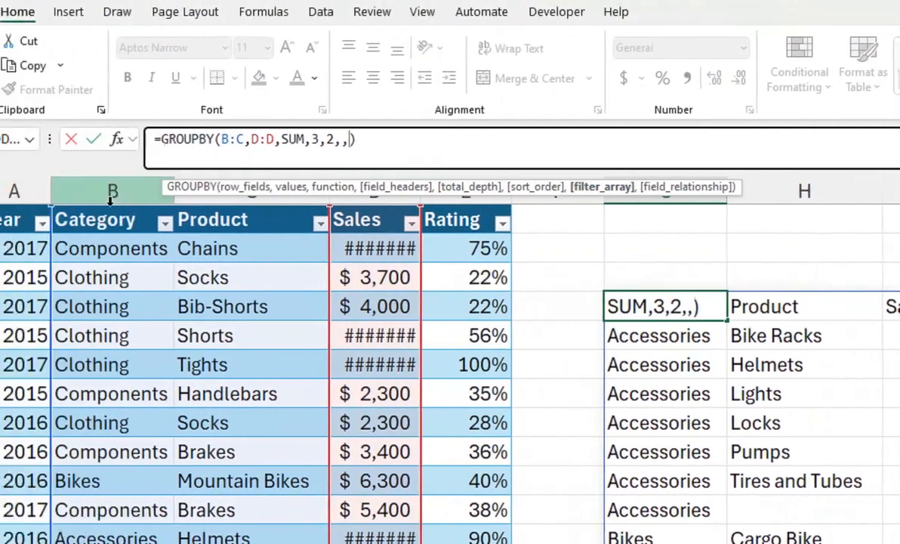
pyautogui.click(173, 189)
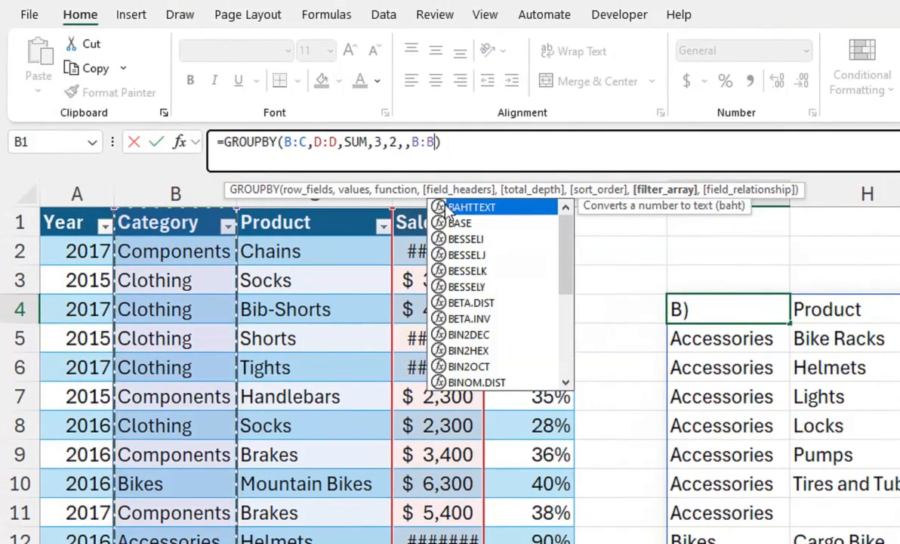
pyautogui.write('<>""')
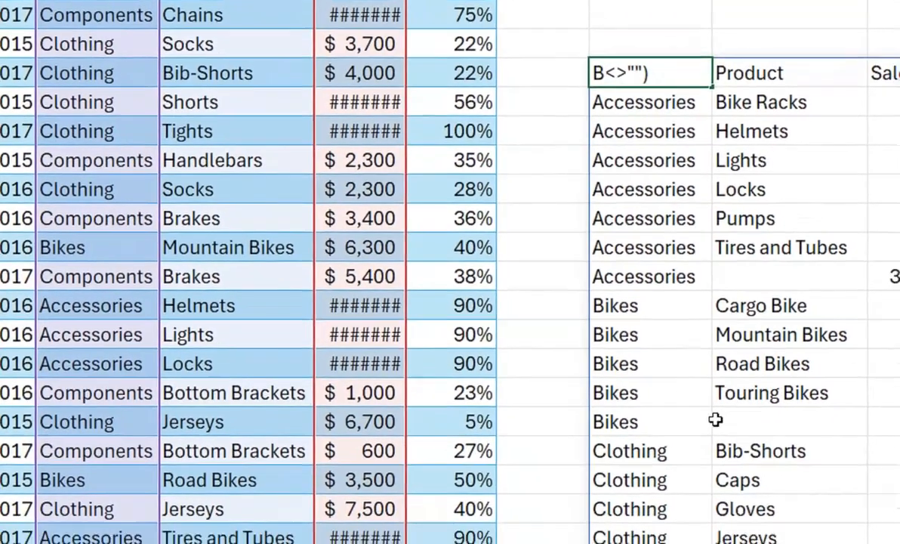
pyautogui.moveTo(896, 251); pyautogui.dragTo(892, 306)
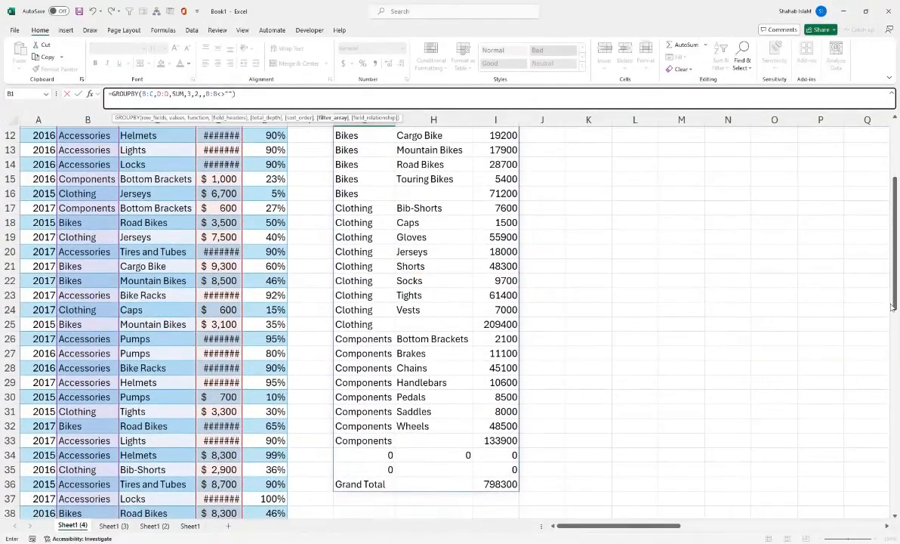
pyautogui.press('Escape')
# Step: Autofit the width of the table's Sales column D to its contents
pyautogui.moveTo(895, 226); pyautogui.dragTo(896, 265)
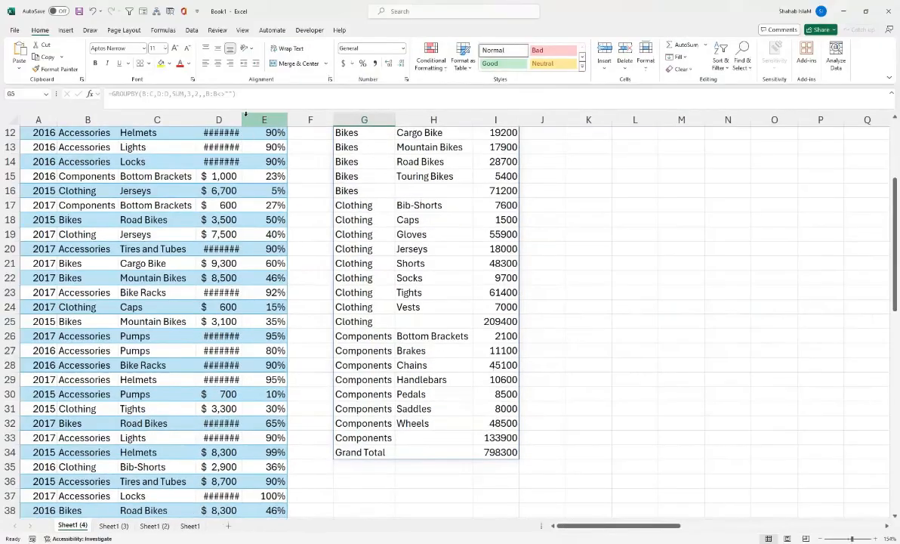
pyautogui.doubleClick(241, 117)
pyautogui.moveTo(722, 247); pyautogui.dragTo(623, 63)
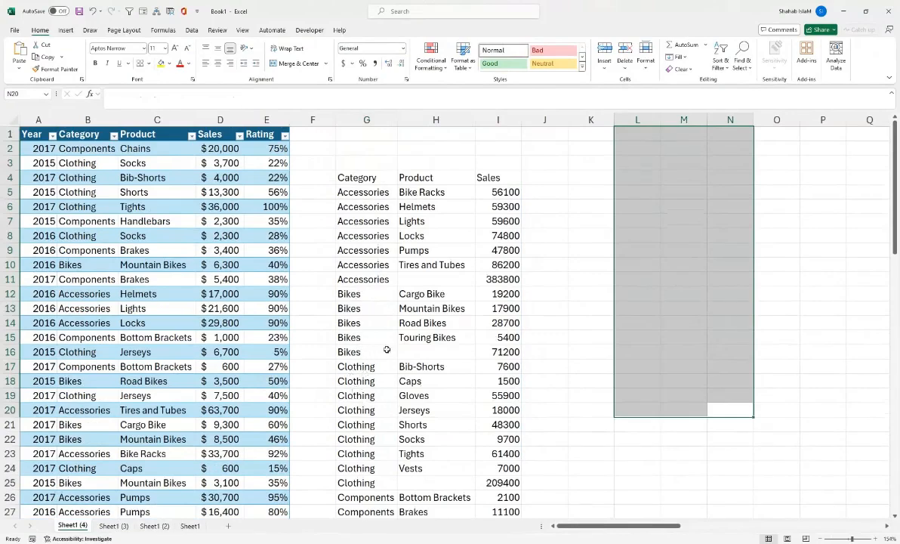
# Step: Change the GROUPBY filter array in G4 to B:B<>"Bikes" to exclude the Bikes category, and enter the formula
pyautogui.click(342, 176)
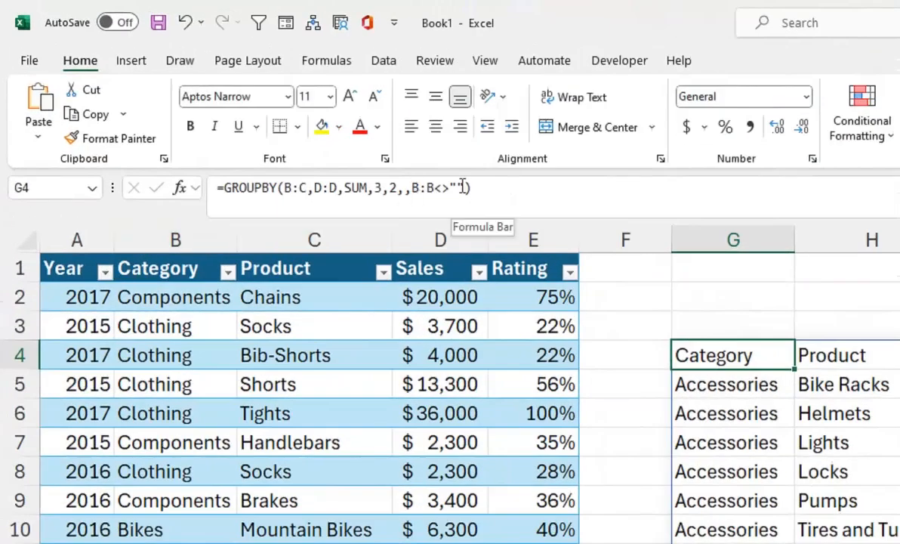
pyautogui.moveTo(465, 187); pyautogui.dragTo(452, 187)
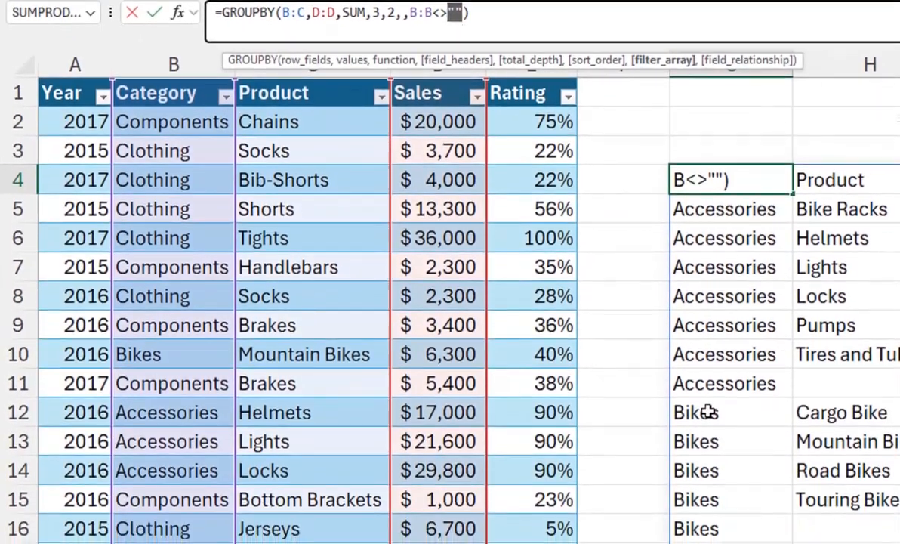
pyautogui.write('"')
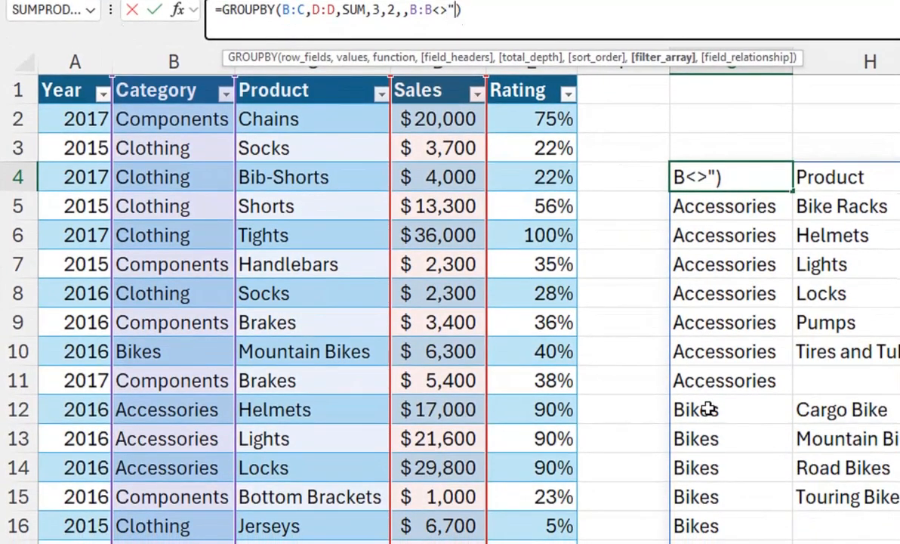
pyautogui.write('bIKES')
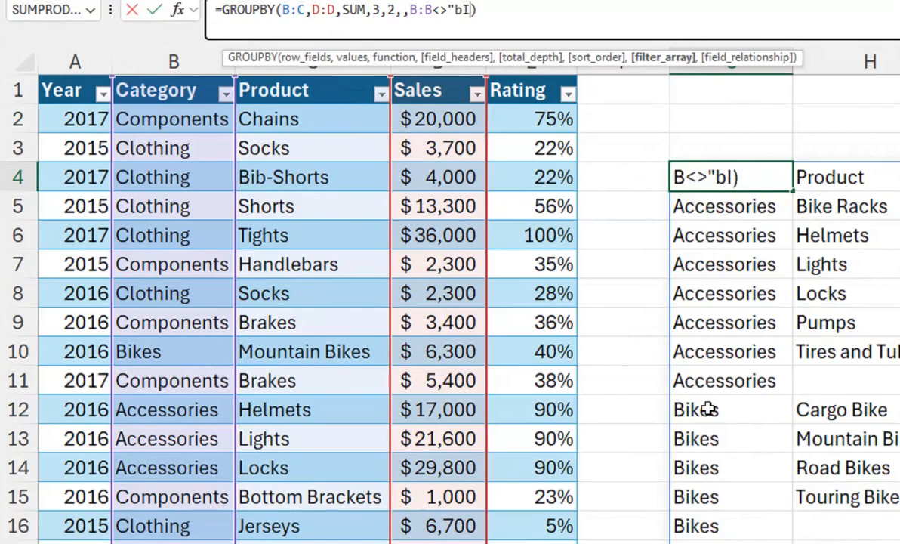
pyautogui.write('"')
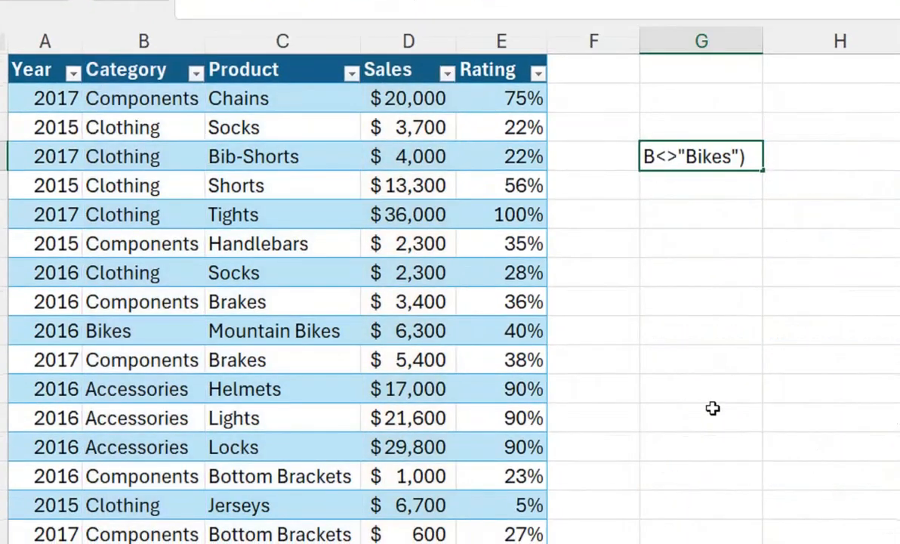
pyautogui.press('Return')
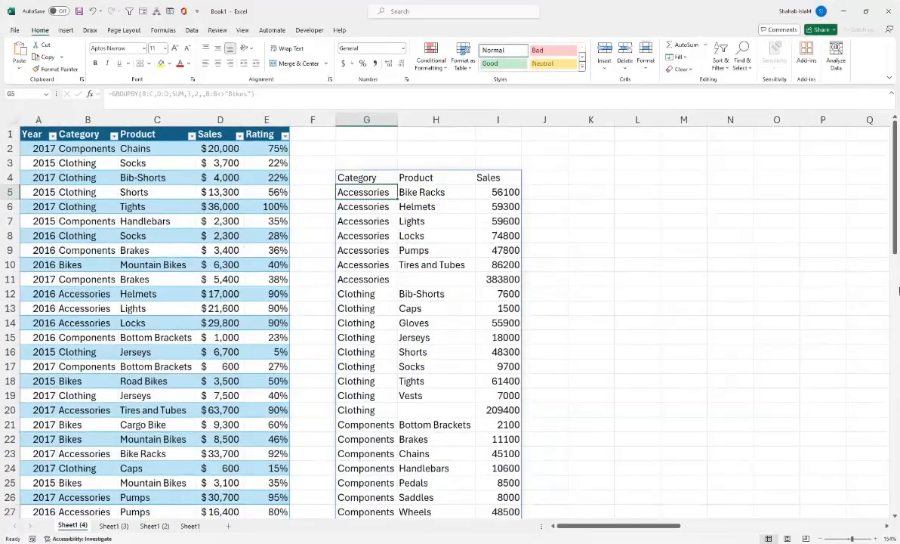
pyautogui.moveTo(893, 224)
pyautogui.mouseDown()
pyautogui.moveTo(894, 261)
pyautogui.moveTo(894, 212)
pyautogui.mouseUp()
# Step: Remove Bikes from the filter criterion in G4 so it reads B:B<>"", and enter the formula
pyautogui.click(364, 179)
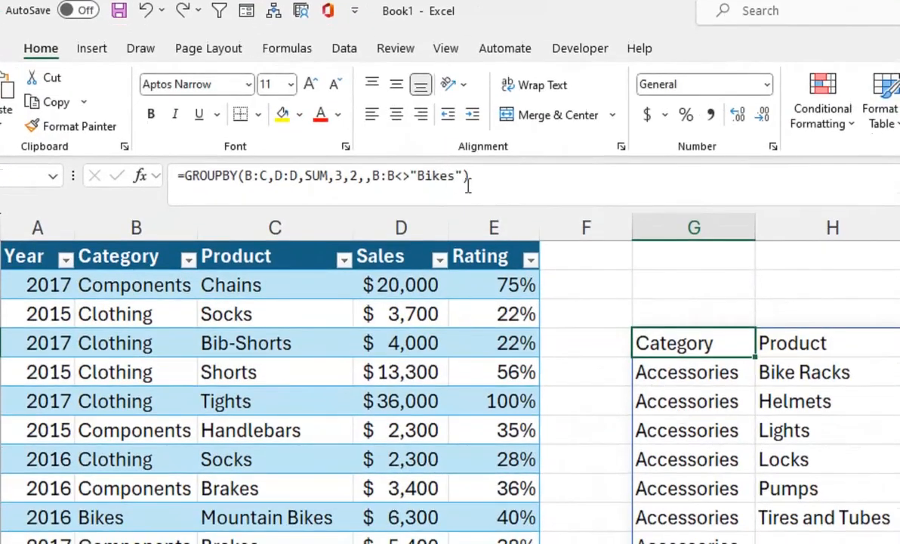
pyautogui.click(454, 175)
pyautogui.moveTo(454, 175); pyautogui.dragTo(424, 174)
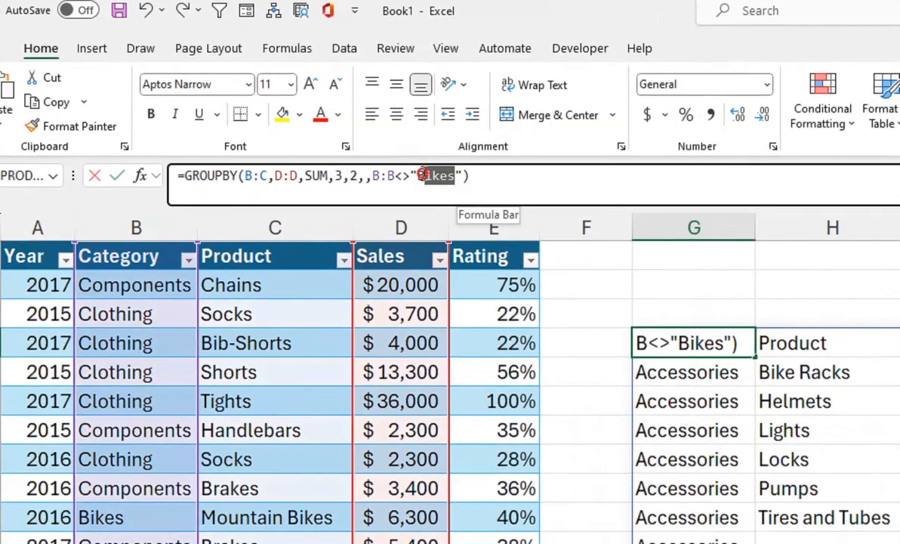
pyautogui.press('BackSpace')
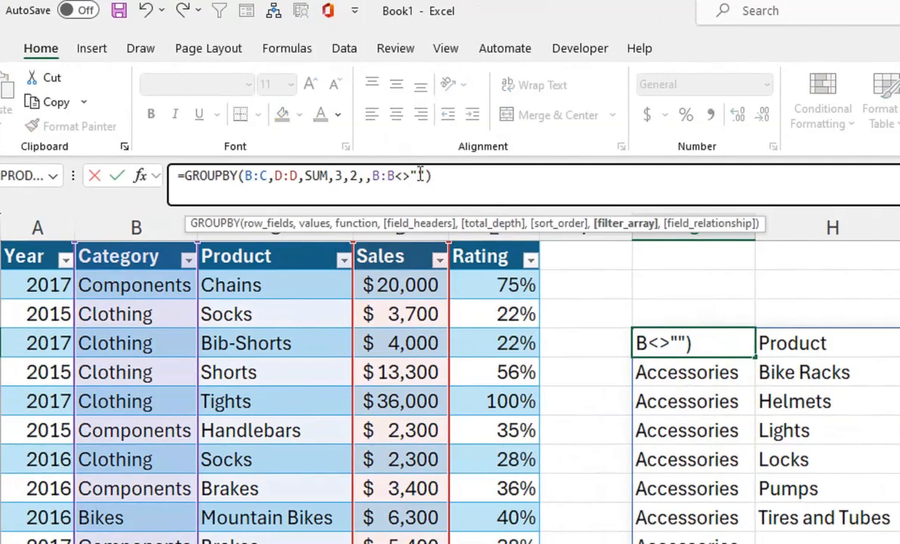
pyautogui.press('Return')
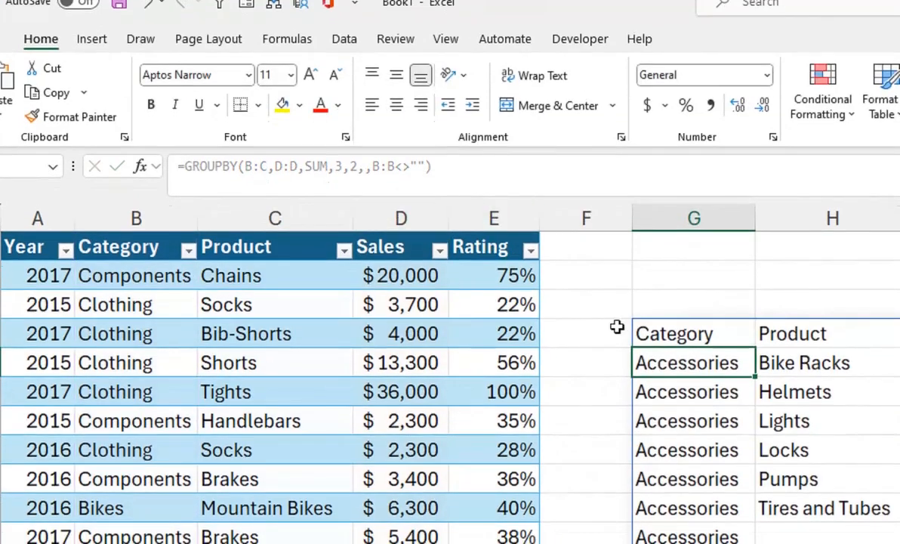
# Step: Reopen the GROUPBY formula in G4 to review its arguments, and leave it without changes
pyautogui.click(638, 333)
pyautogui.click(250, 172)
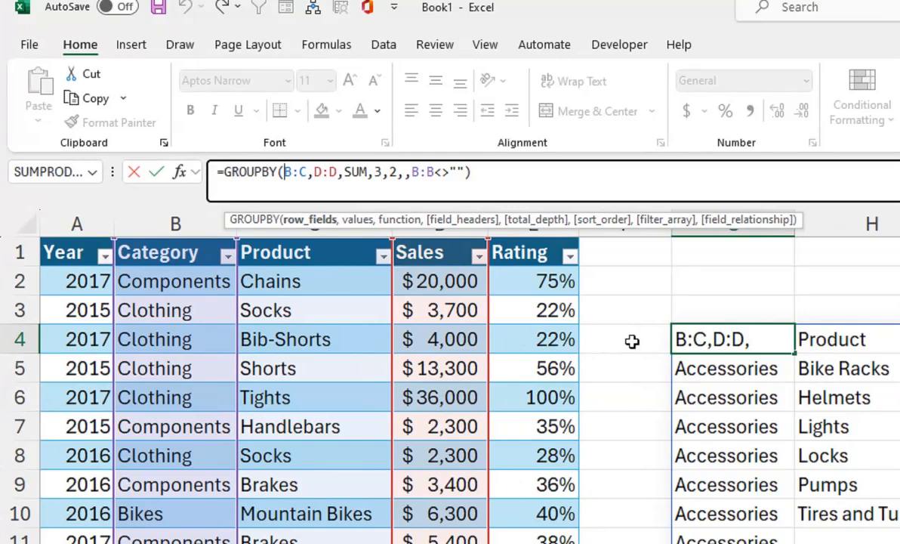
pyautogui.press('Return')
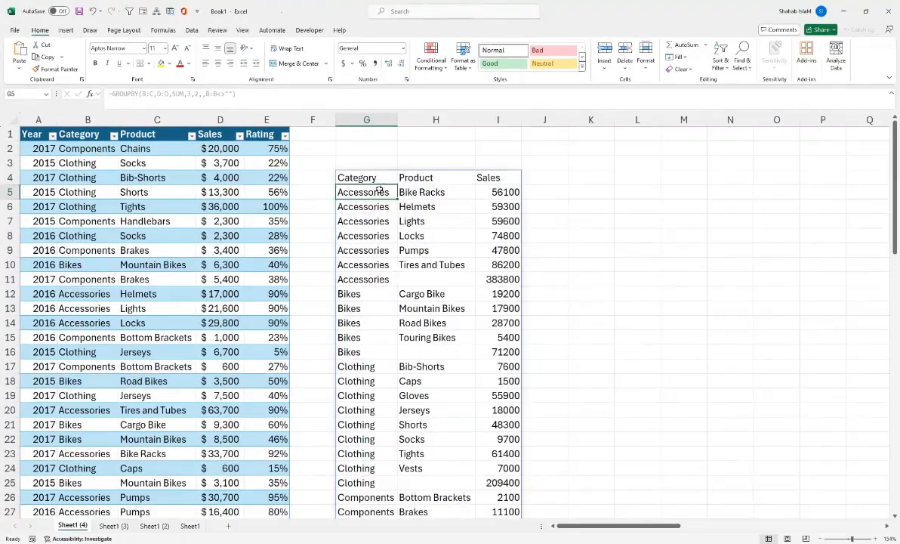
# Step: Move the GROUPBY formula from G4 to T4, beside the yearly category summary
pyautogui.click(744, 339)
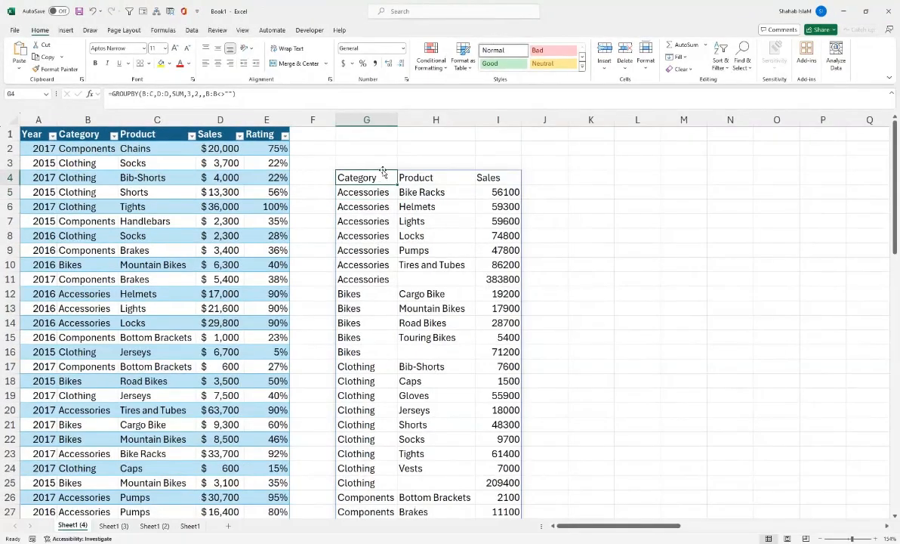
pyautogui.moveTo(383, 172); pyautogui.dragTo(187, 178)
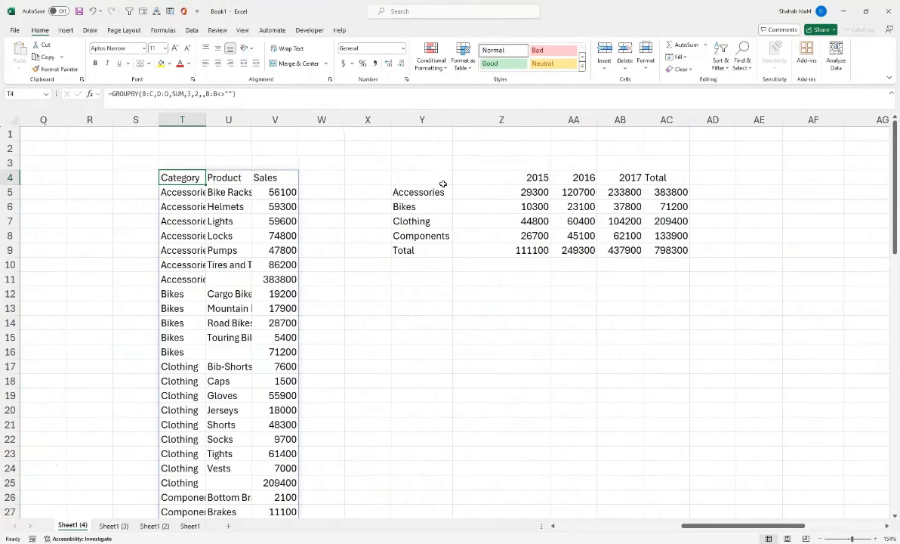
pyautogui.moveTo(687, 526); pyautogui.dragTo(555, 524)
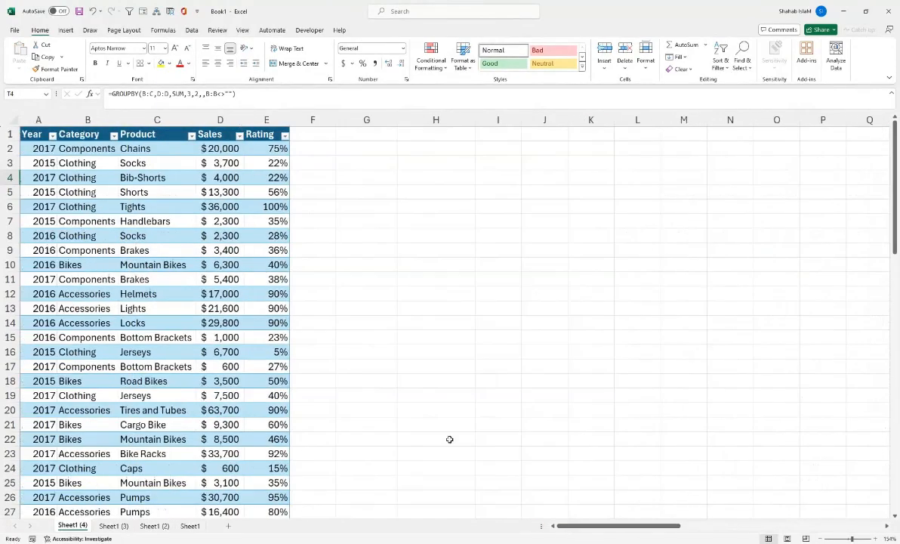
pyautogui.click(350, 178)
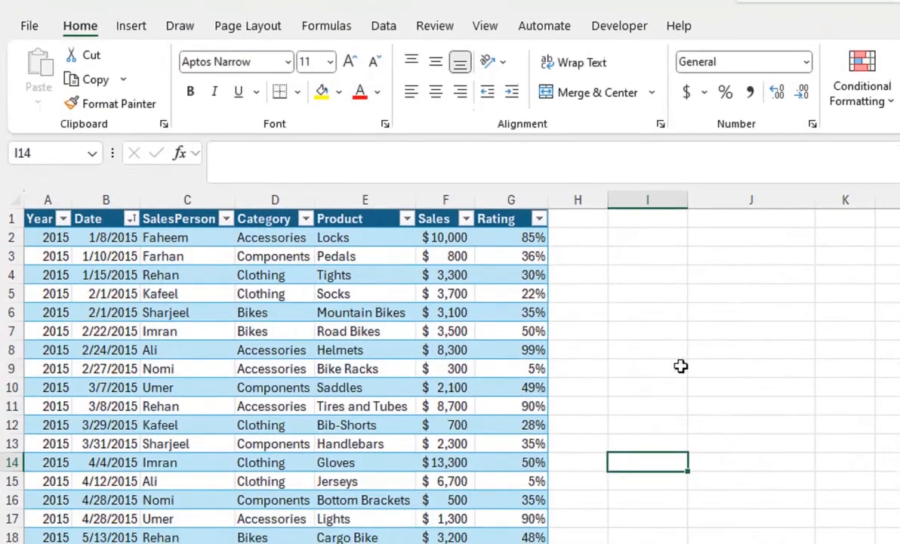
# Step: Start a GROUPBY formula in I9 of the dated sales sheet, with the table's Year column as the row fields
pyautogui.click(681, 366)
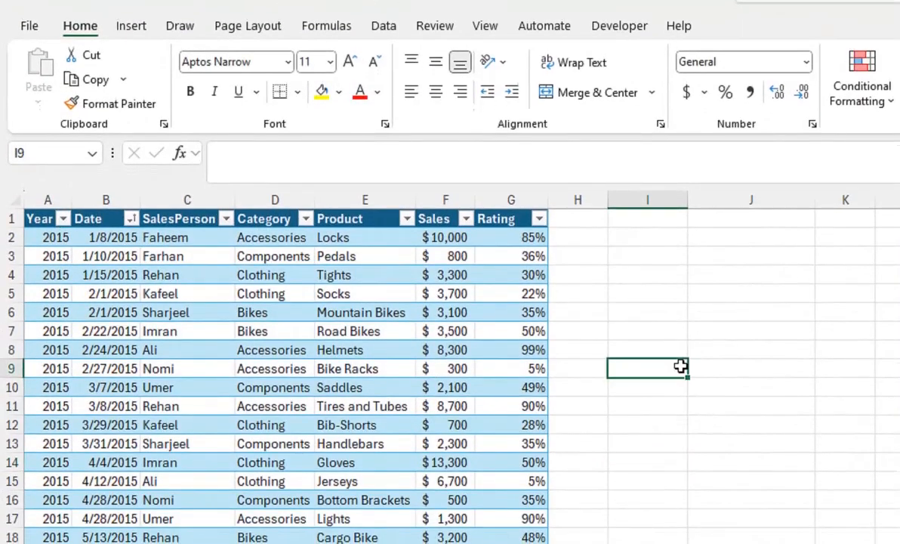
pyautogui.write('=gr')
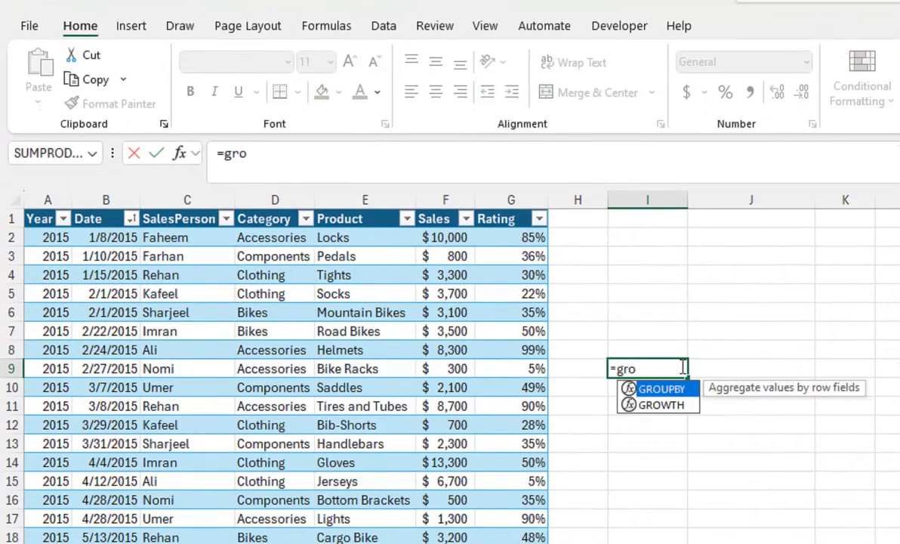
pyautogui.write('o')
pyautogui.press('Tab')
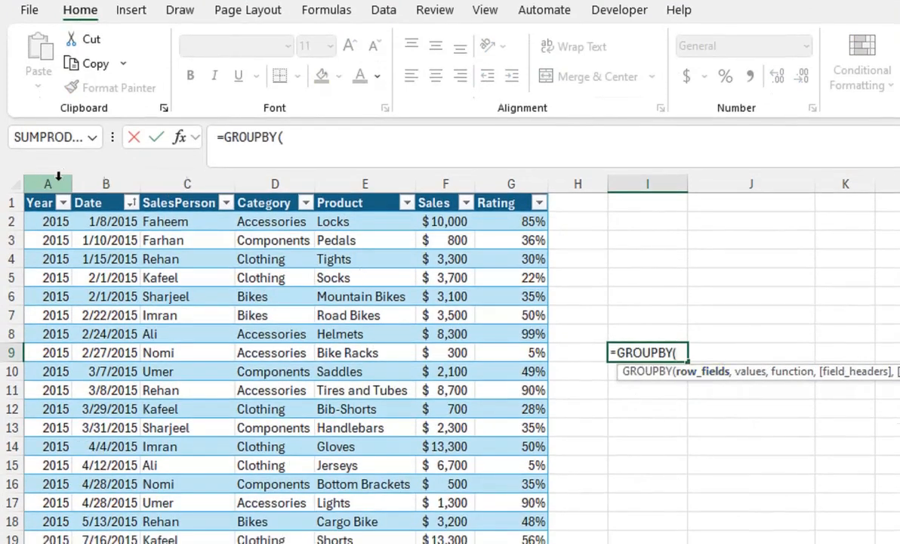
pyautogui.click(47, 221)
pyautogui.hotkey('ctrl', 'shift', 'Down')
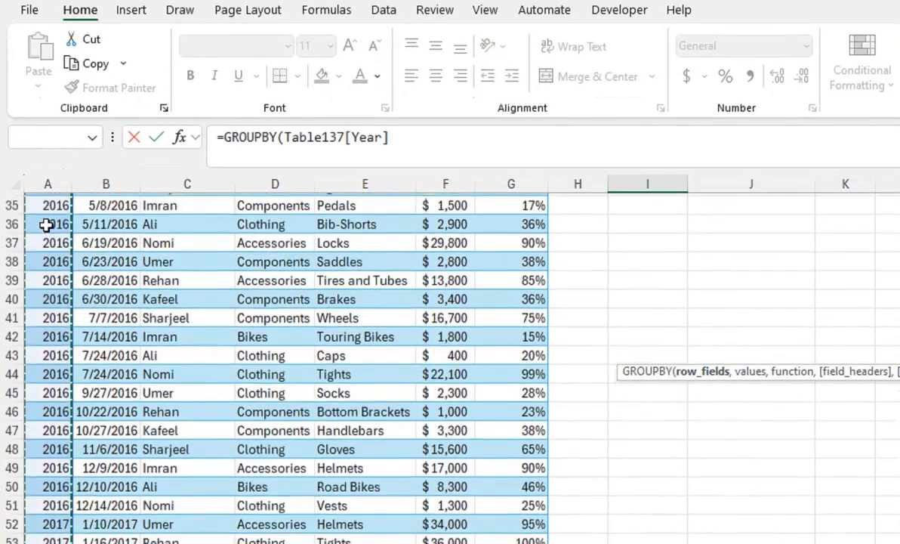
pyautogui.write(',')
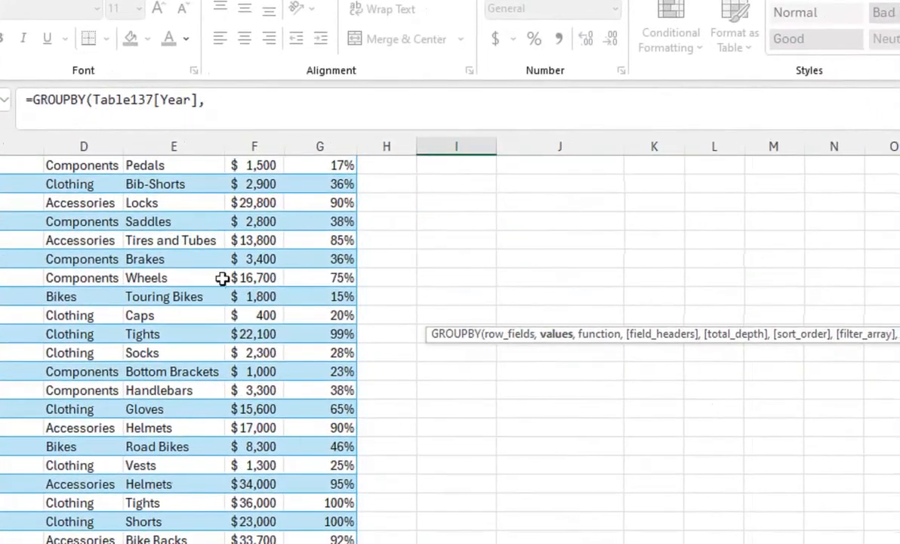
# Step: Give the GROUPBY formula the table's Sales column as values and SUM as the function, and enter it
pyautogui.click(264, 182)
pyautogui.hotkey('ctrl', 'Up')
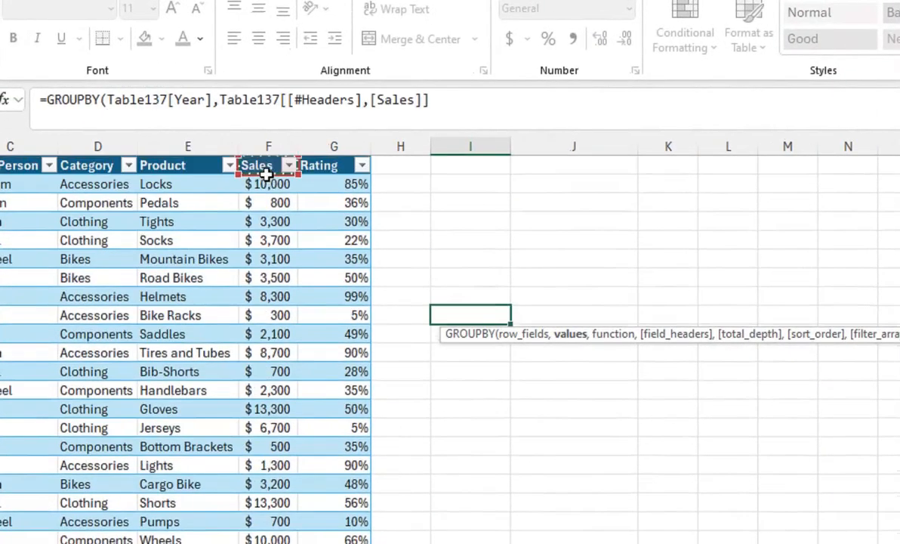
pyautogui.press('Down')
pyautogui.press('Down')
pyautogui.press('Up')
pyautogui.hotkey('ctrl', 'shift', 'Down')
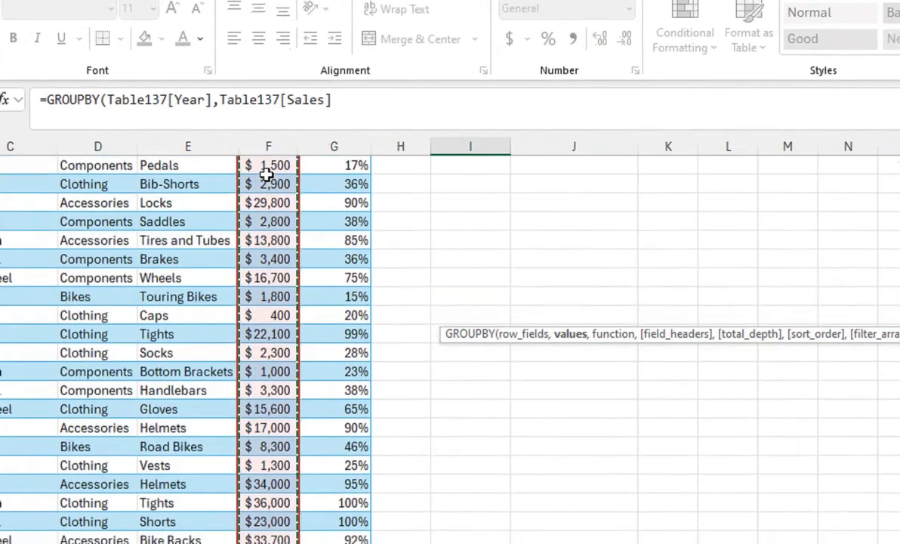
pyautogui.write(',')
pyautogui.press('Tab')
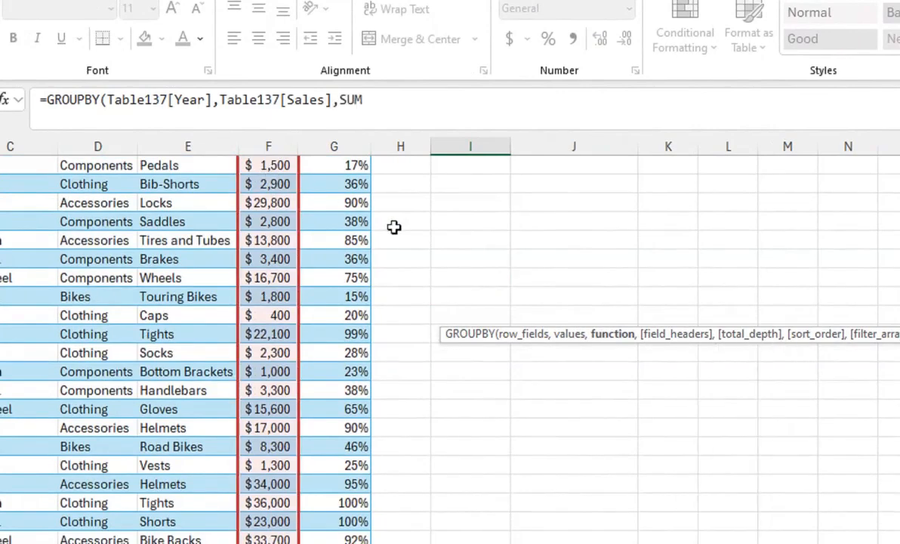
pyautogui.write(')')
pyautogui.press('Return')
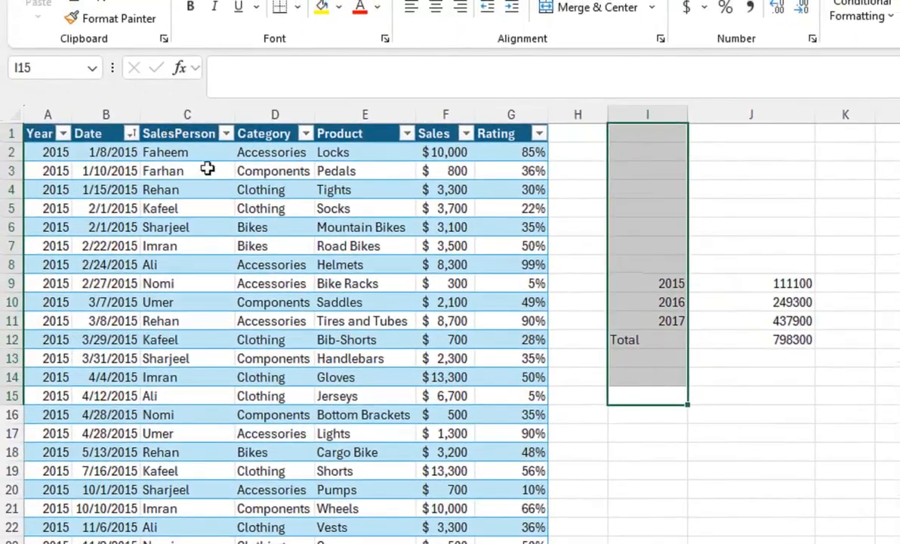
# Step: Copy the Date, SalesPerson and Sales table headers together to L1:N1
pyautogui.moveTo(100, 133); pyautogui.dragTo(155, 134)
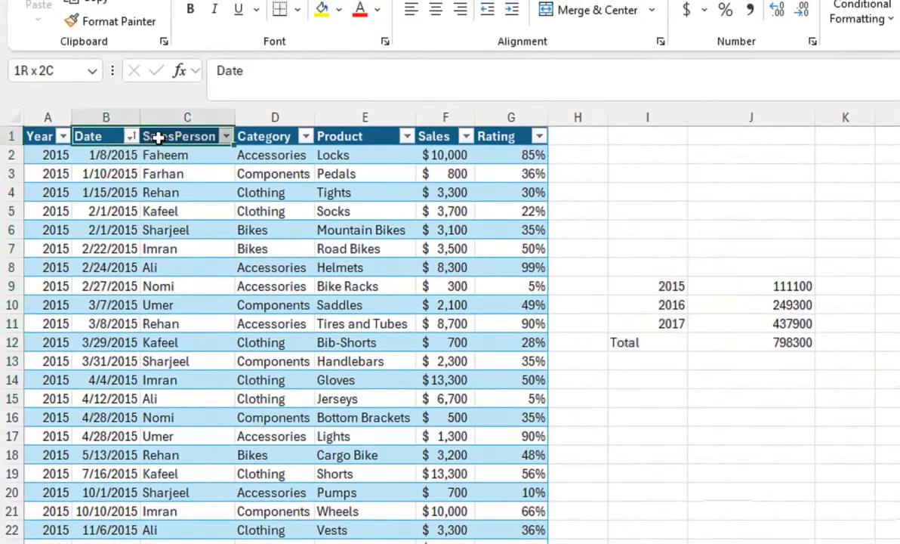
pyautogui.hotkey('ctrl', 'c')
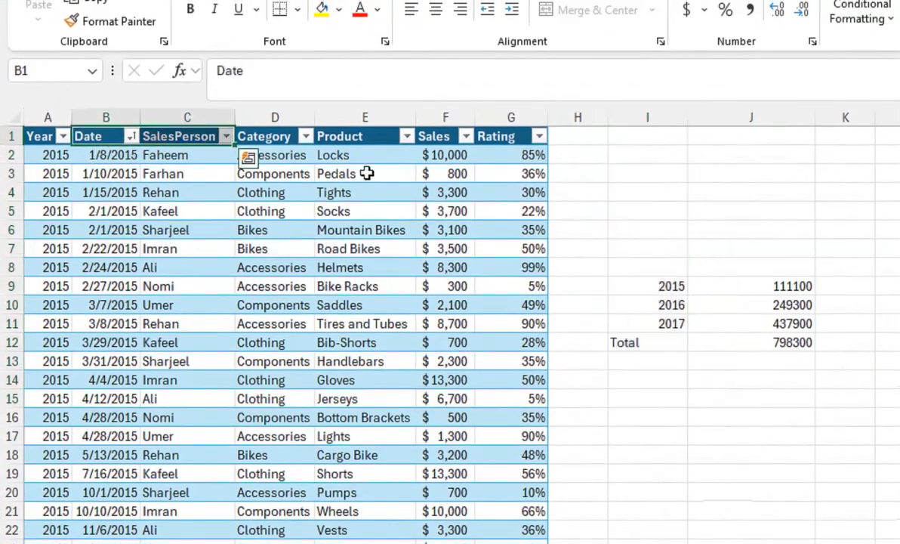
pyautogui.click(435, 137)
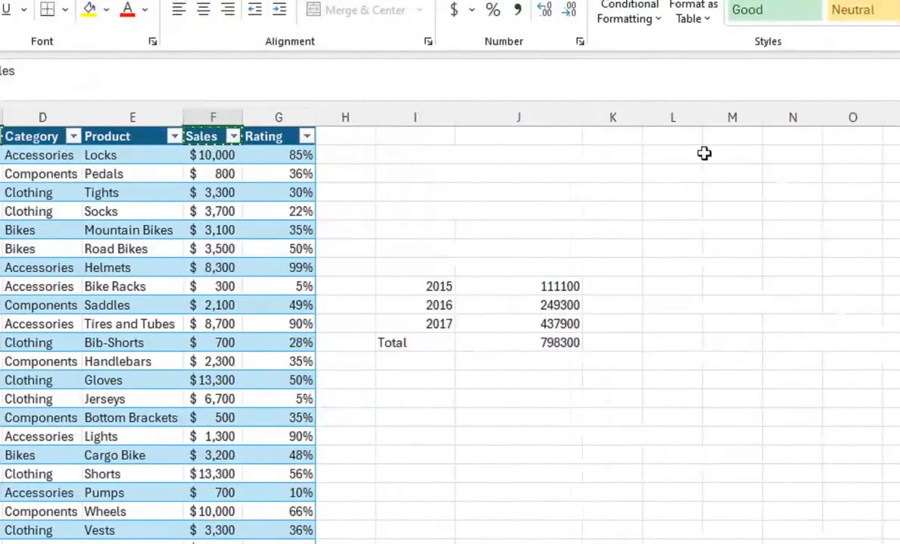
pyautogui.click(665, 137)
pyautogui.hotkey('ctrl', 'v')
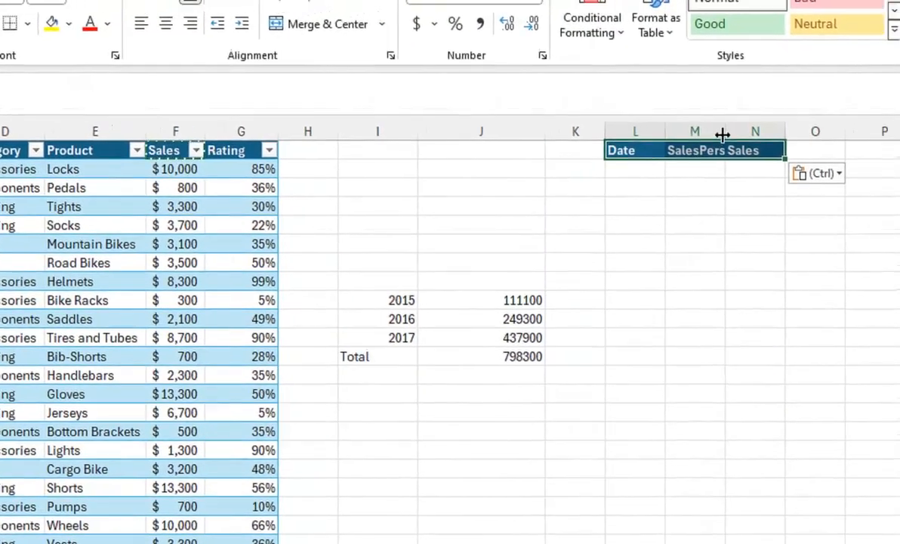
# Step: Widen column M so the copied SalesPerson header fits
pyautogui.doubleClick(763, 124)
pyautogui.moveTo(727, 137); pyautogui.dragTo(750, 136)
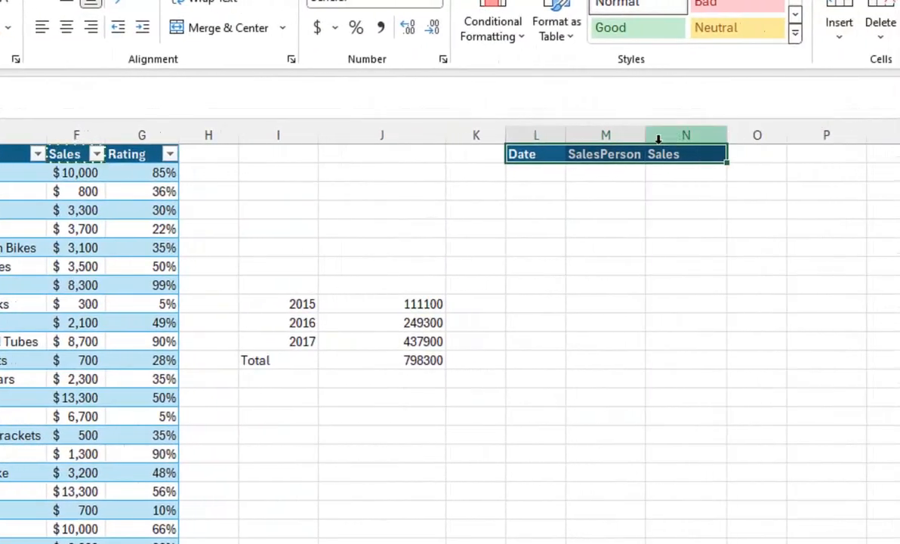
pyautogui.moveTo(647, 137); pyautogui.dragTo(662, 136)
# Step: Start a GROUPBY formula in L2 with a nested TEXT function as its row fields
pyautogui.click(515, 173)
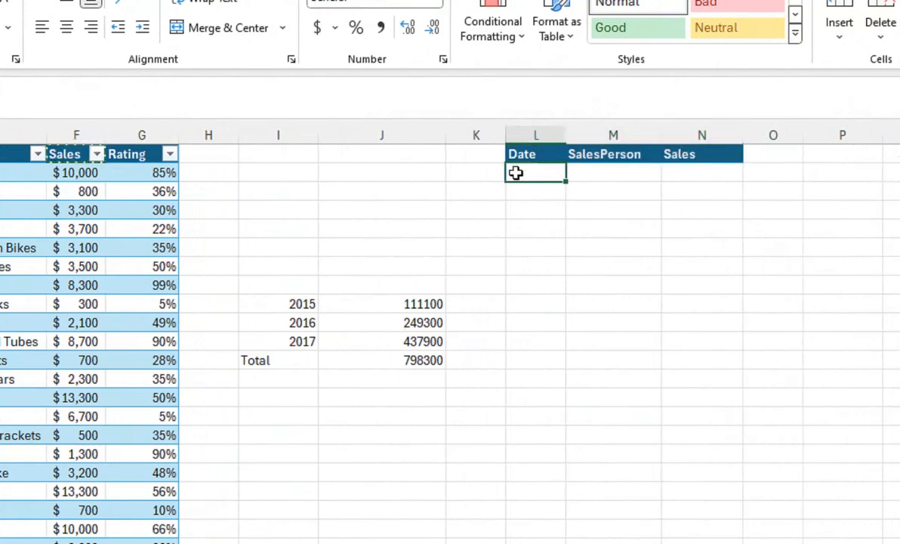
pyautogui.write('=gru')
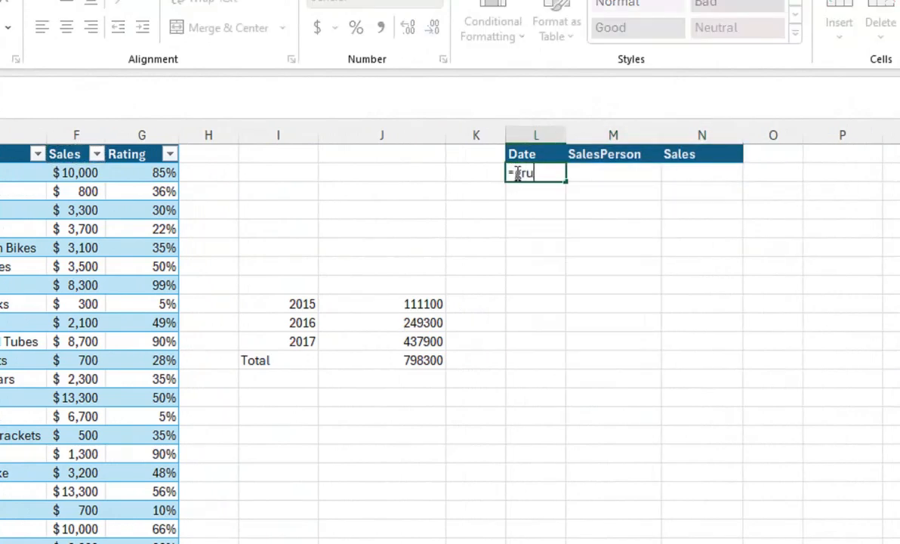
pyautogui.press('BackSpace')
pyautogui.write('o')
pyautogui.press('Tab')
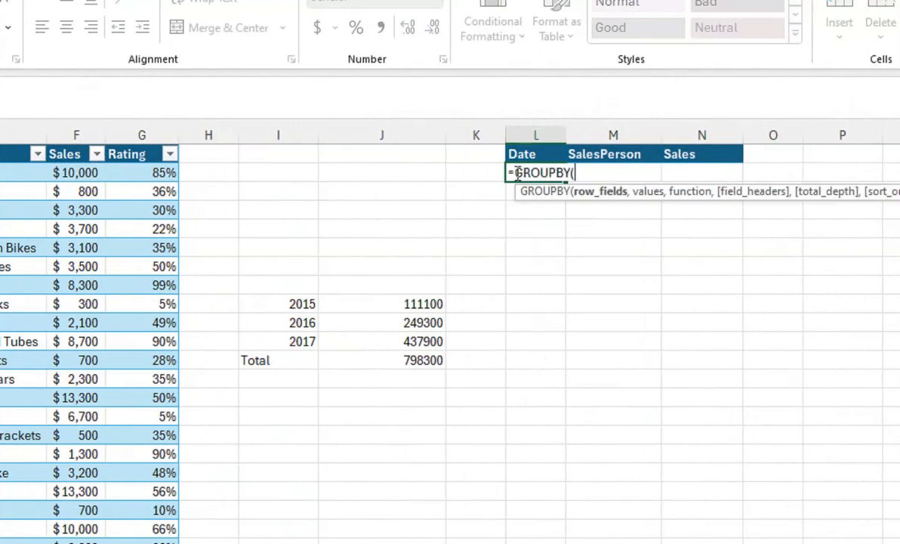
pyautogui.write('tex')
pyautogui.press('Tab')
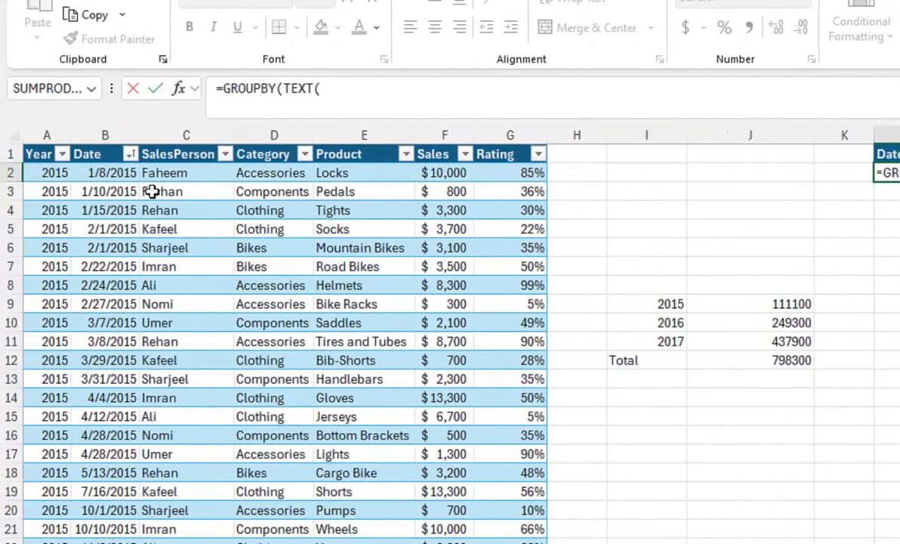
# Step: Complete the TEXT function with the table's Date column and the format "yyyy-MM", ready for the values argument
pyautogui.click(119, 175)
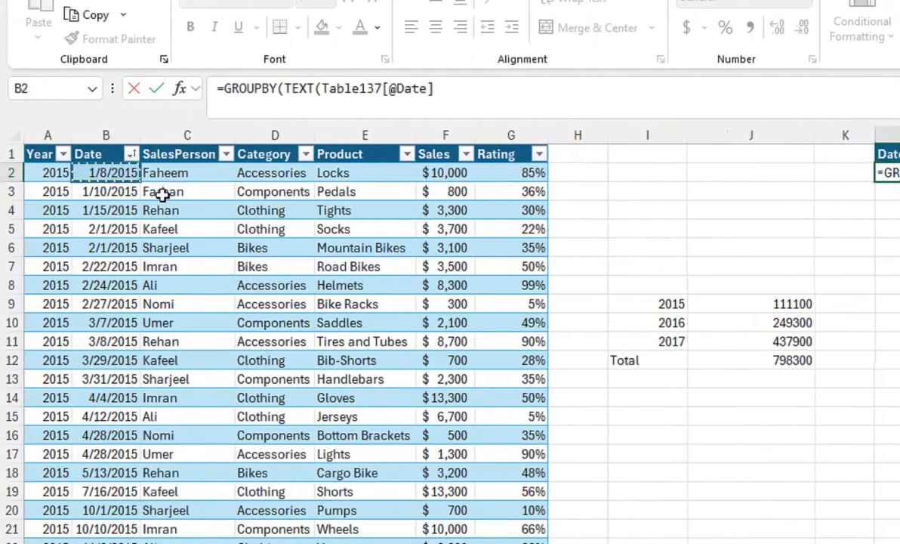
pyautogui.hotkey('ctrl', 'shift', 'Down')
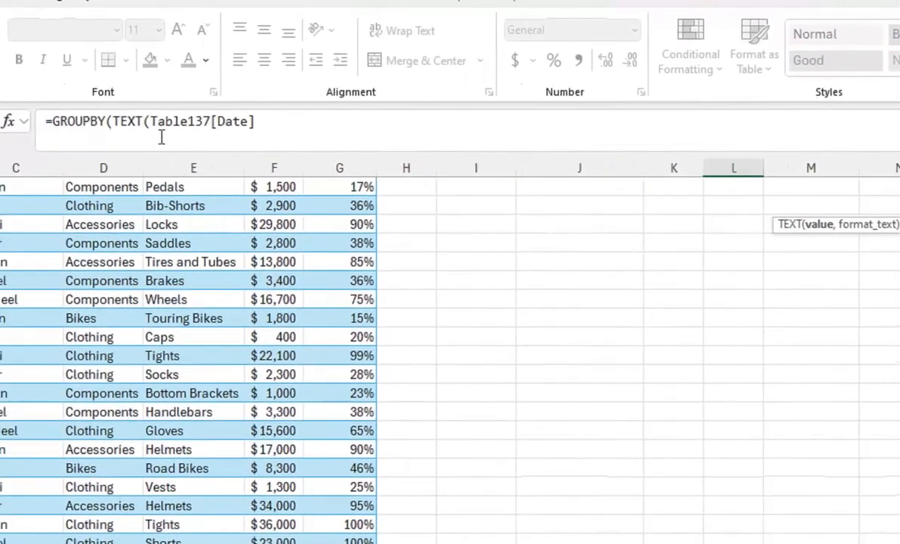
pyautogui.write(',"yyyy-MM')
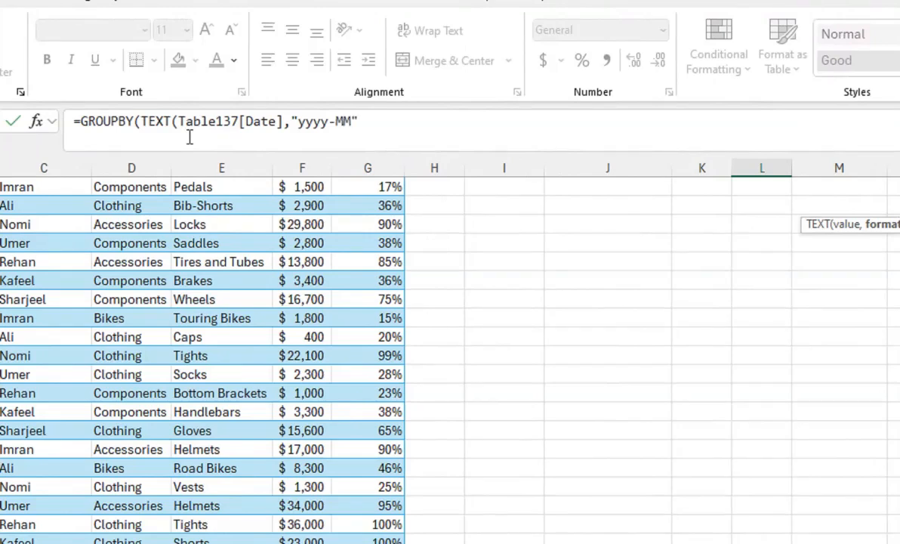
pyautogui.write(')')
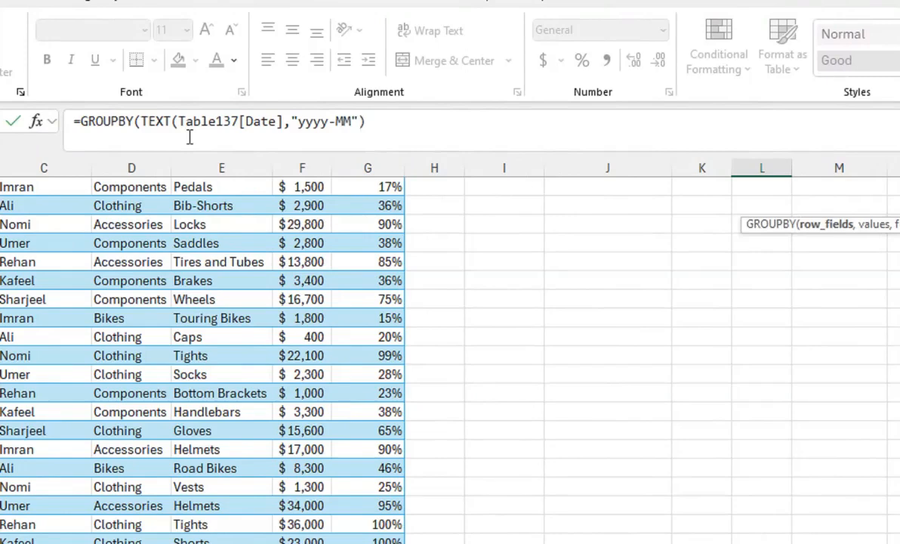
pyautogui.write(',')
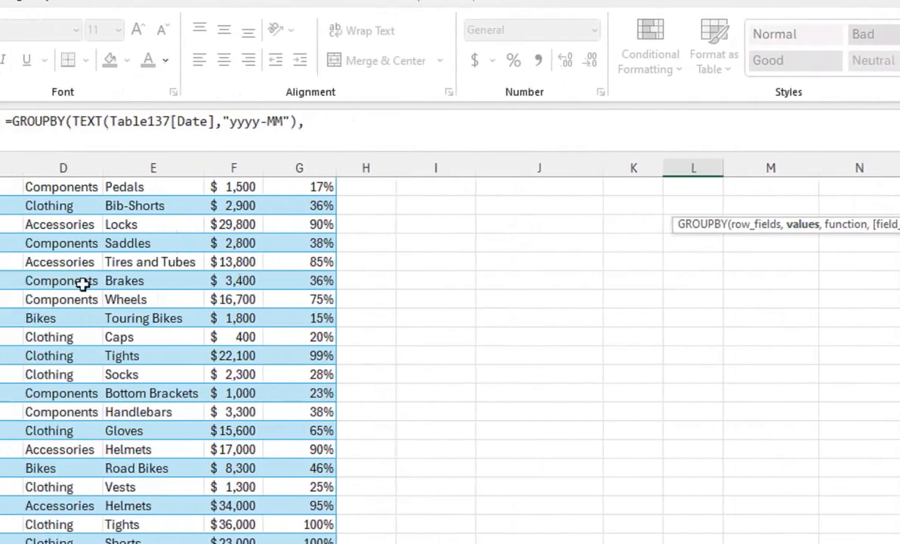
# Step: Add the table's Sales column as values and SUM as the function to the monthly GROUPBY, and enter the formula
pyautogui.click(128, 262)
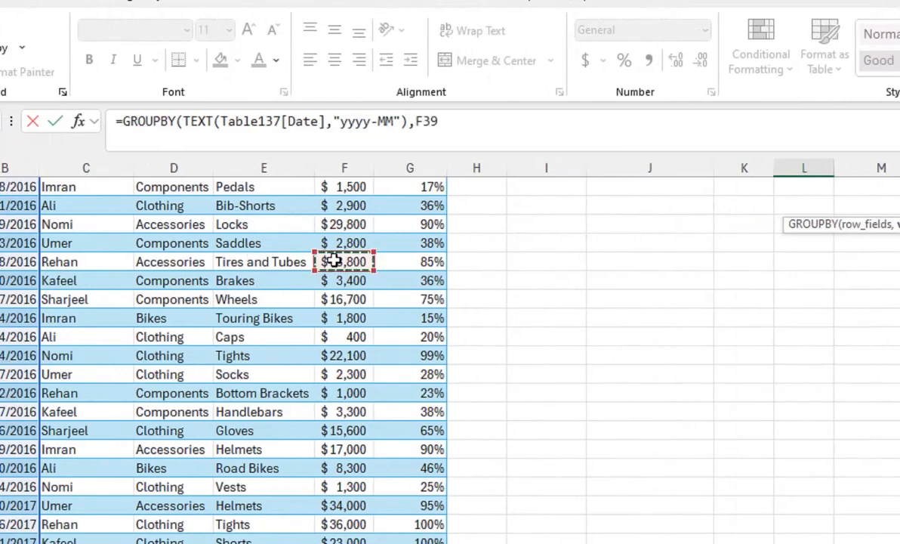
pyautogui.hotkey('ctrl', 'Up')
pyautogui.press('Down')
pyautogui.hotkey('ctrl', 'shift', 'Down')
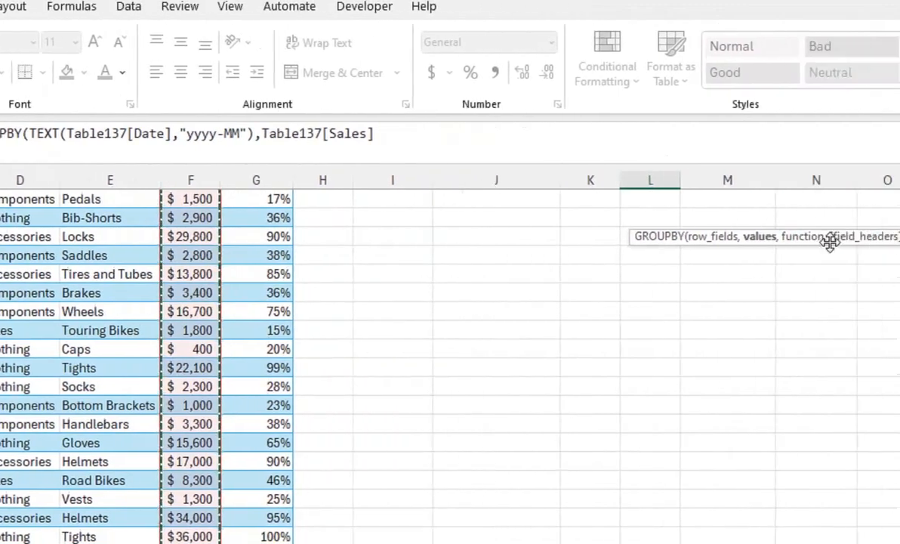
pyautogui.write(',')
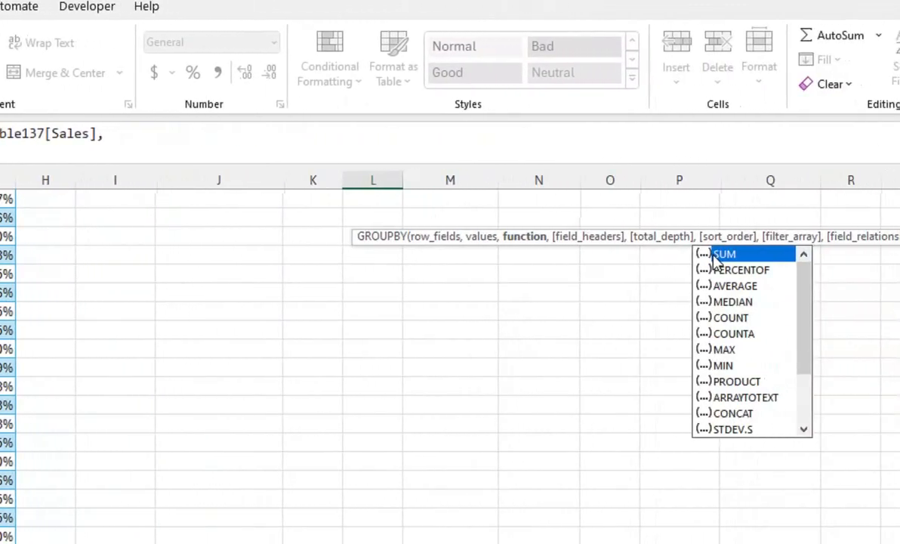
pyautogui.doubleClick(713, 255)
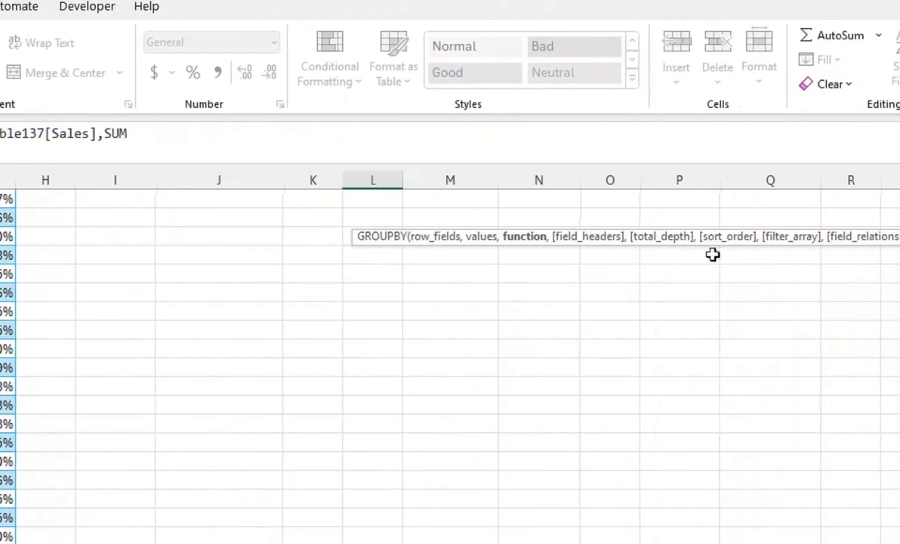
pyautogui.write('),Ta')
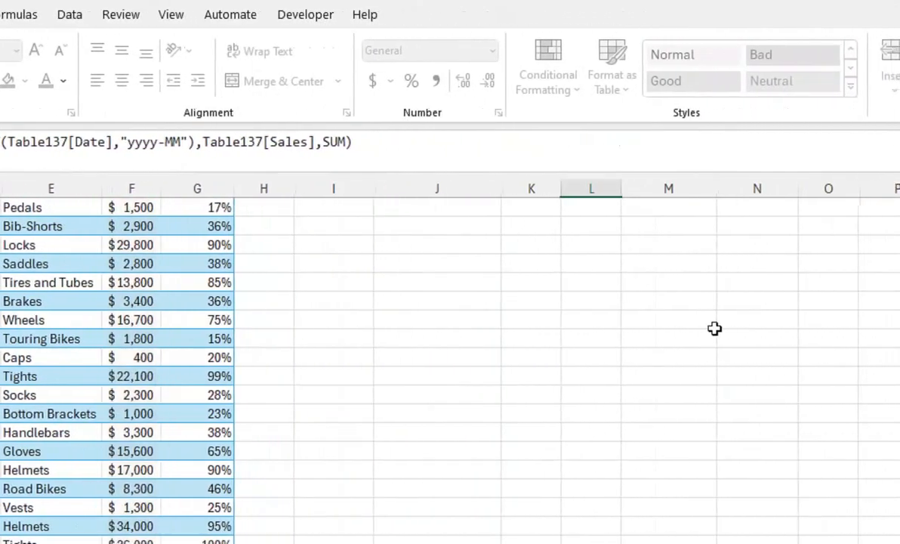
pyautogui.press('Return')
pyautogui.moveTo(752, 283); pyautogui.dragTo(746, 171)
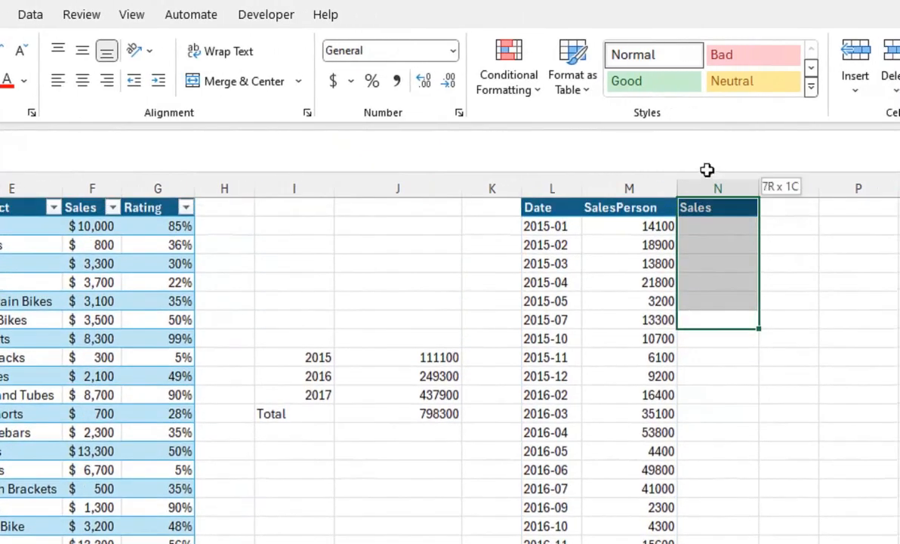
pyautogui.click(565, 219)
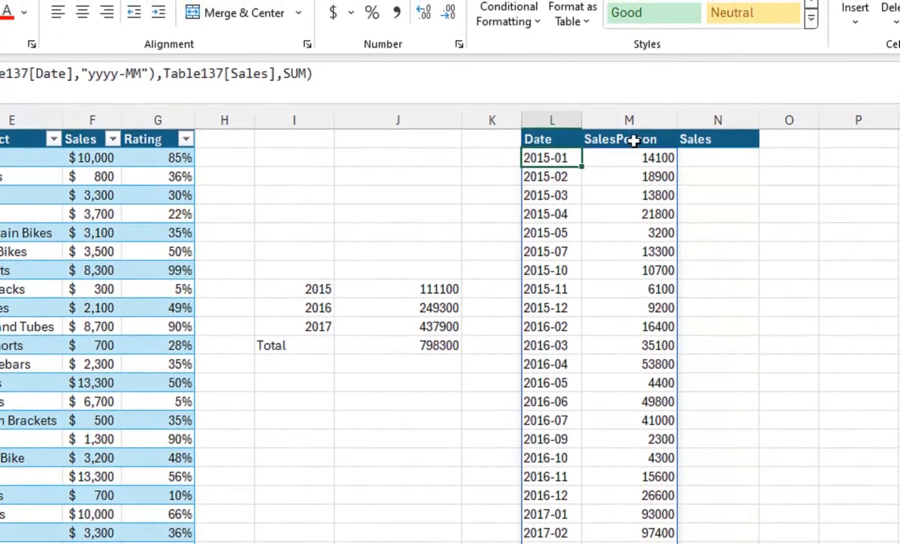
pyautogui.click(630, 139)
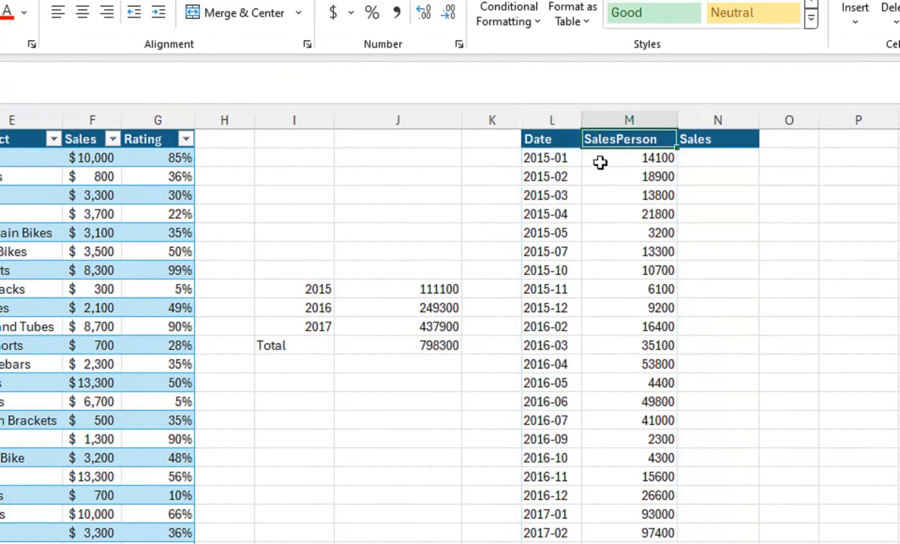
# Step: Wrap the TEXT row field of the GROUPBY formula in L2 in an HSTACK function
pyautogui.click(552, 158)
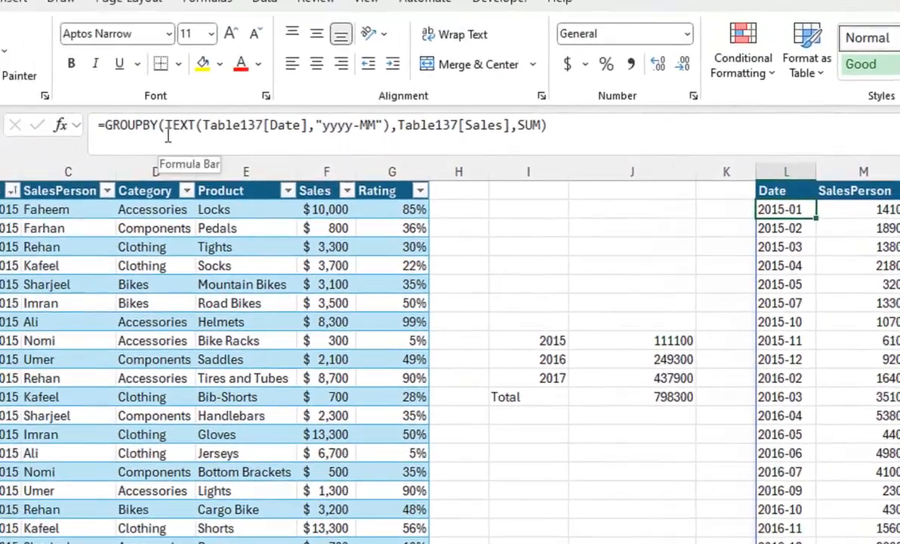
pyautogui.click(168, 133)
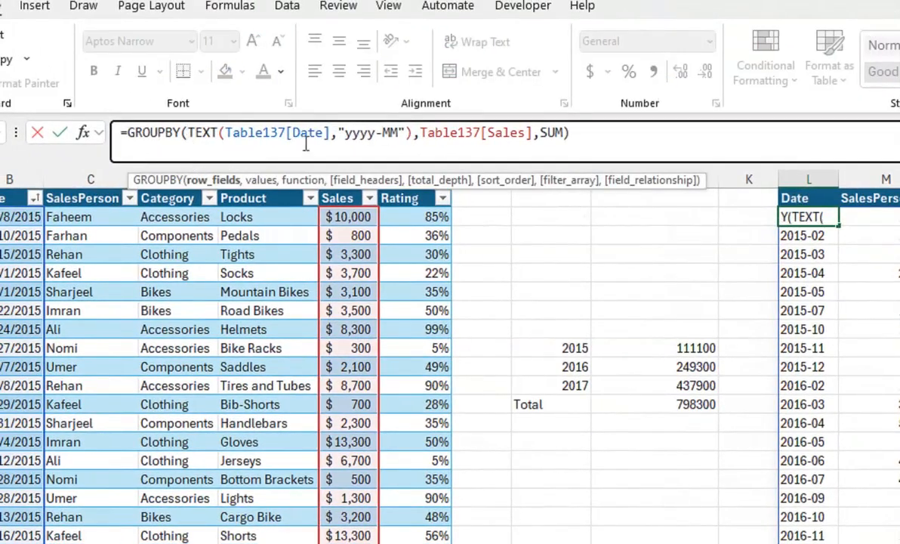
pyautogui.write('h')
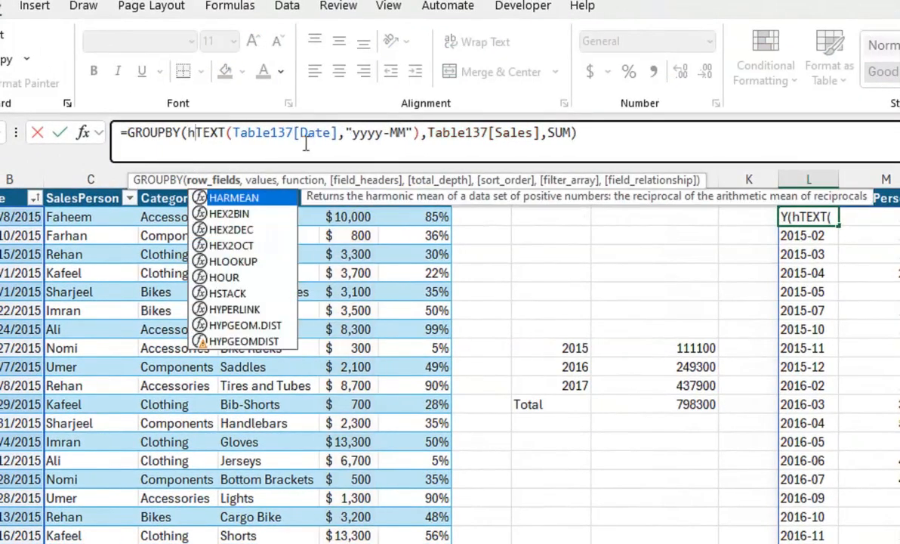
pyautogui.write('s')
pyautogui.press('Tab')
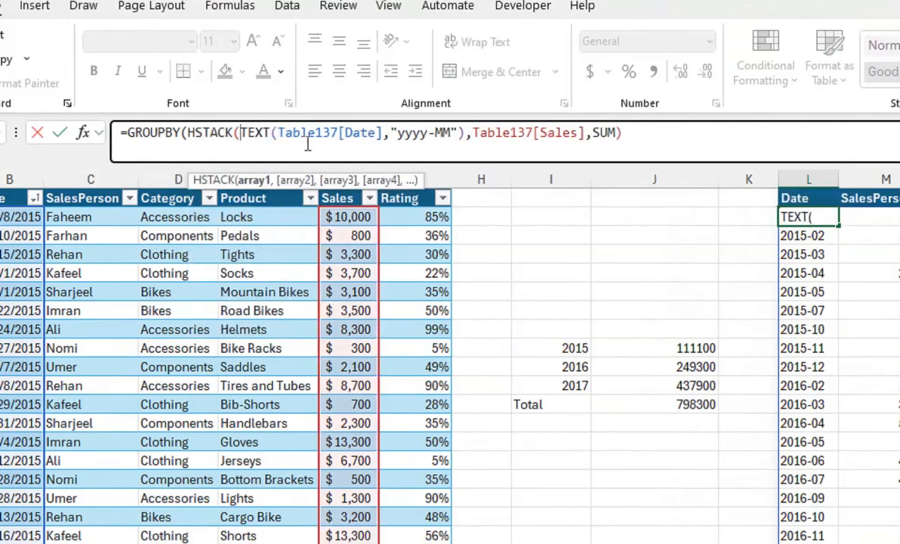
# Step: Add the table's SalesPerson column as the second HSTACK array, close the function and enter the GROUPBY formula
pyautogui.click(466, 133)
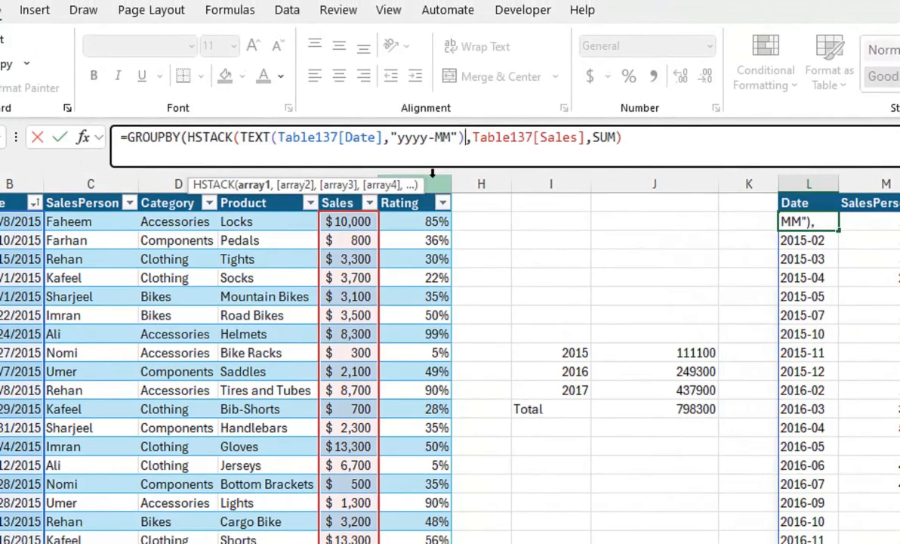
pyautogui.write(',')
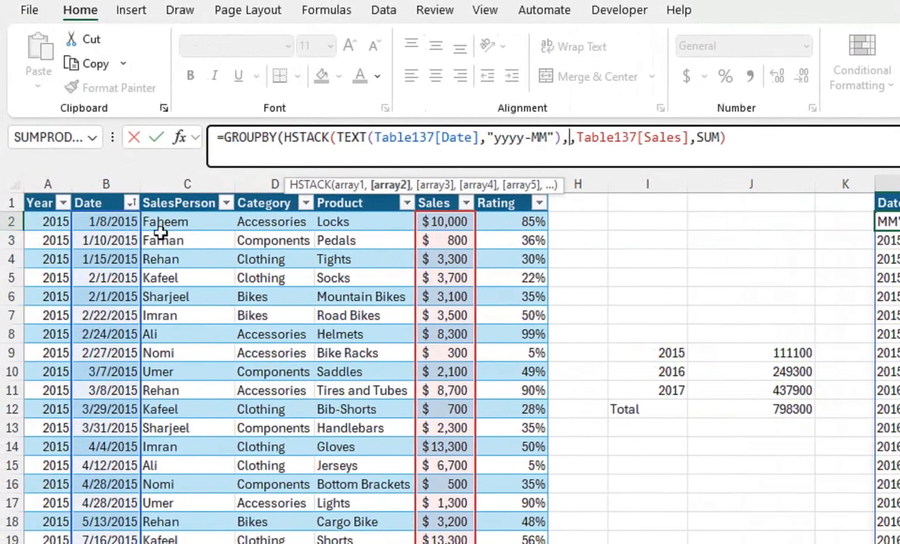
pyautogui.click(163, 222)
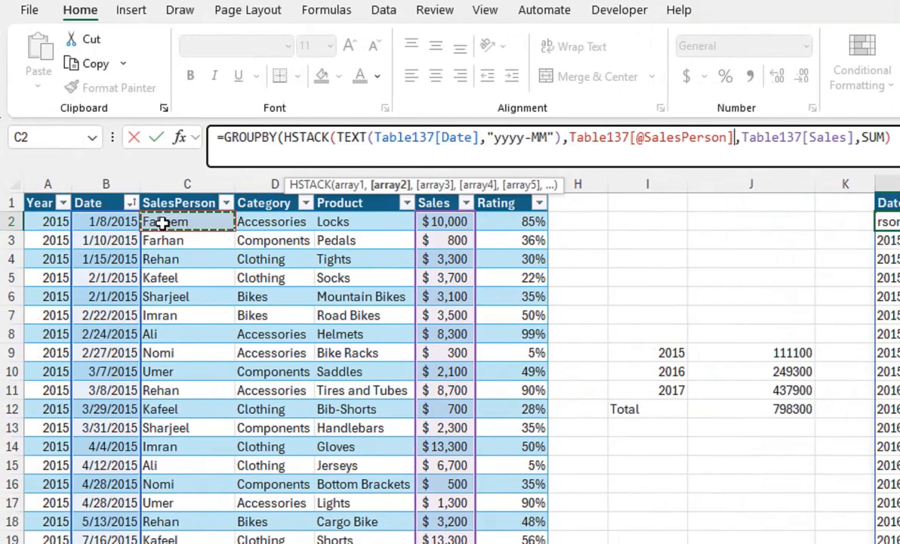
pyautogui.hotkey('ctrl', 'space')
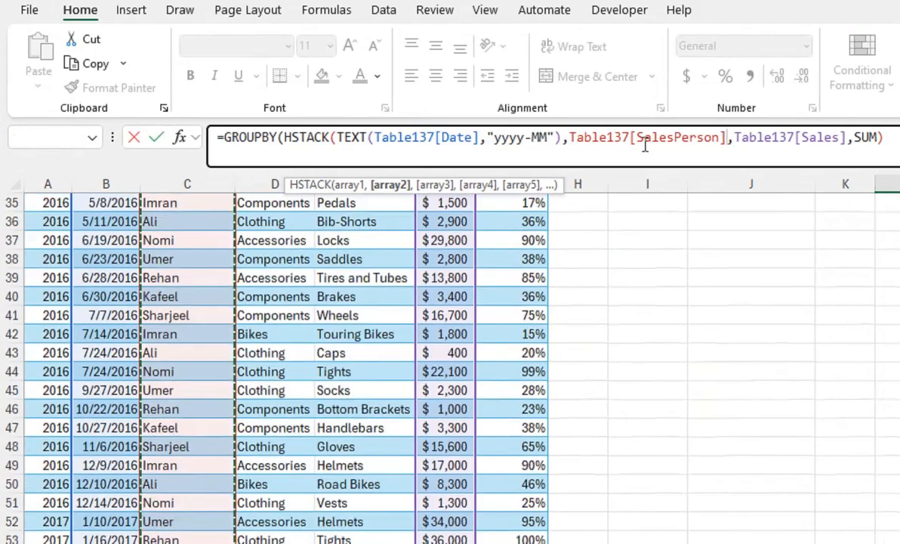
pyautogui.write(')')
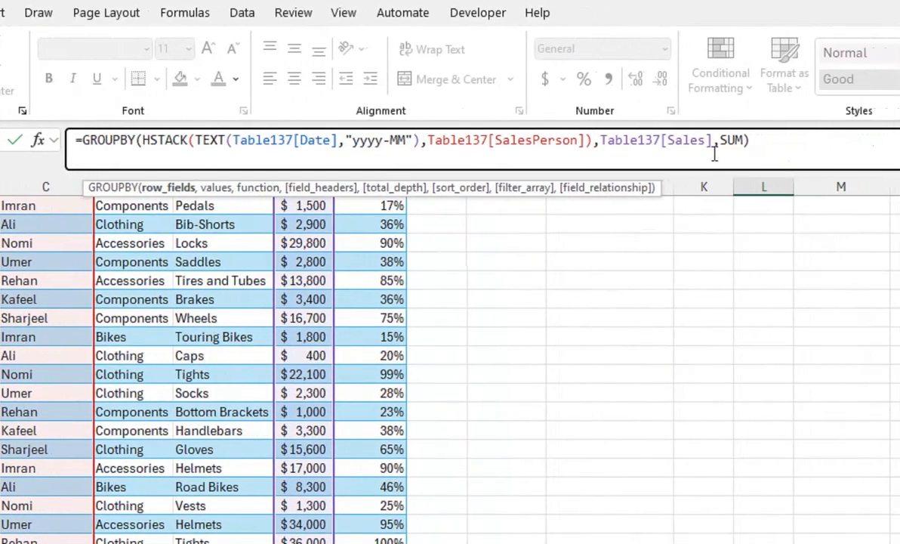
pyautogui.press('Return')
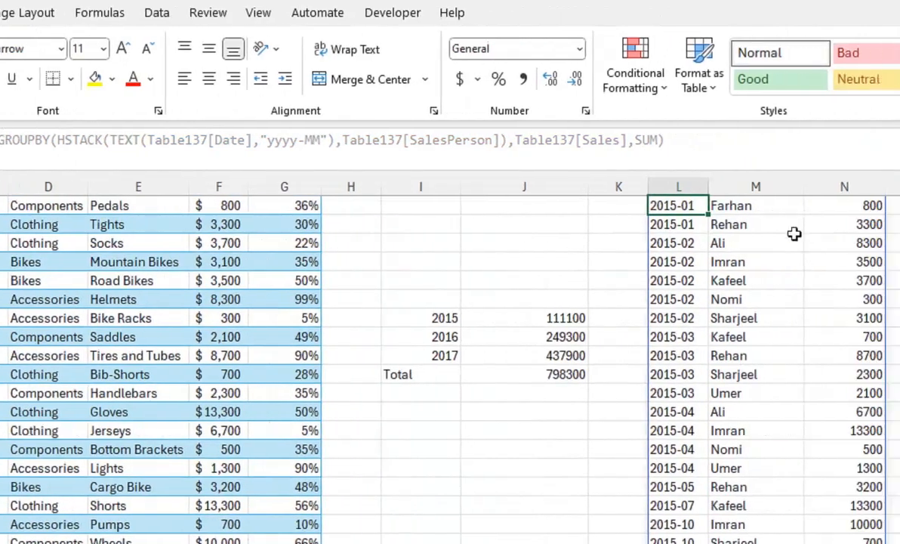
pyautogui.moveTo(877, 240); pyautogui.dragTo(869, 139)
pyautogui.moveTo(721, 139); pyautogui.dragTo(721, 134)
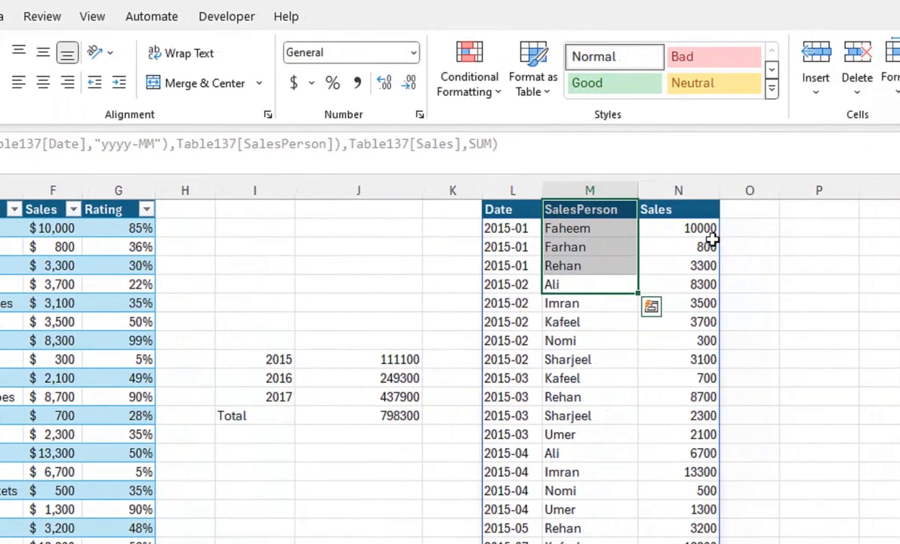
pyautogui.hotkey('ctrl', 'q')
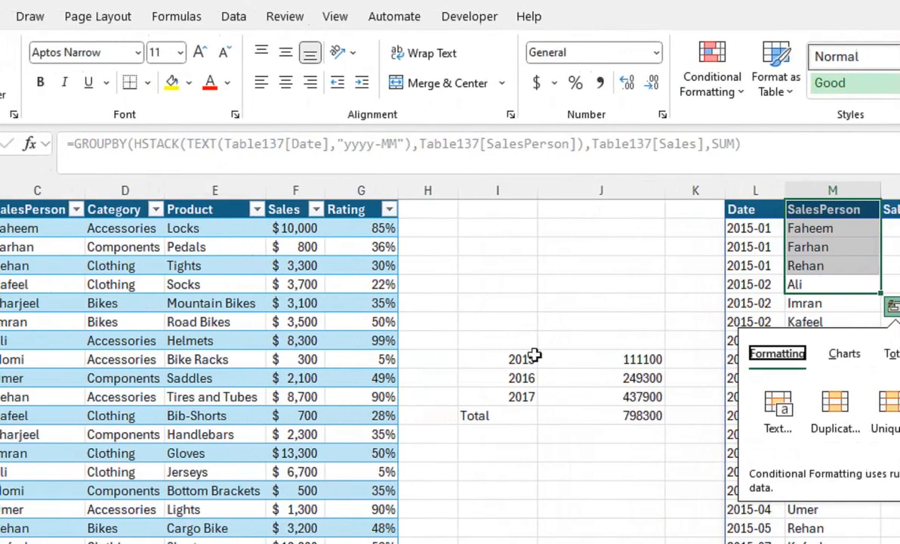
pyautogui.moveTo(500, 363); pyautogui.dragTo(497, 392)
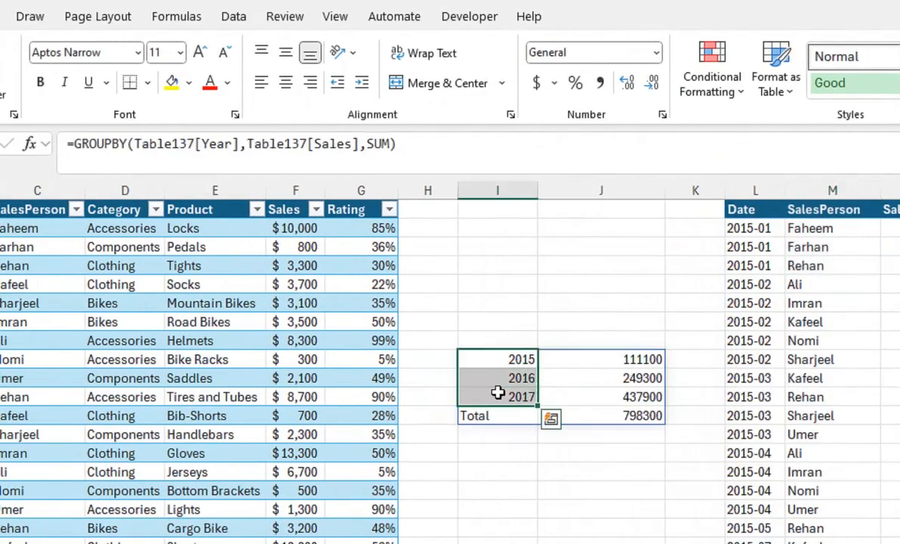
# Step: Group L2's formula by YEAR of the Date column instead of TEXT, removing the "yyyy-MM" format argument, and enter it
pyautogui.click(733, 228)
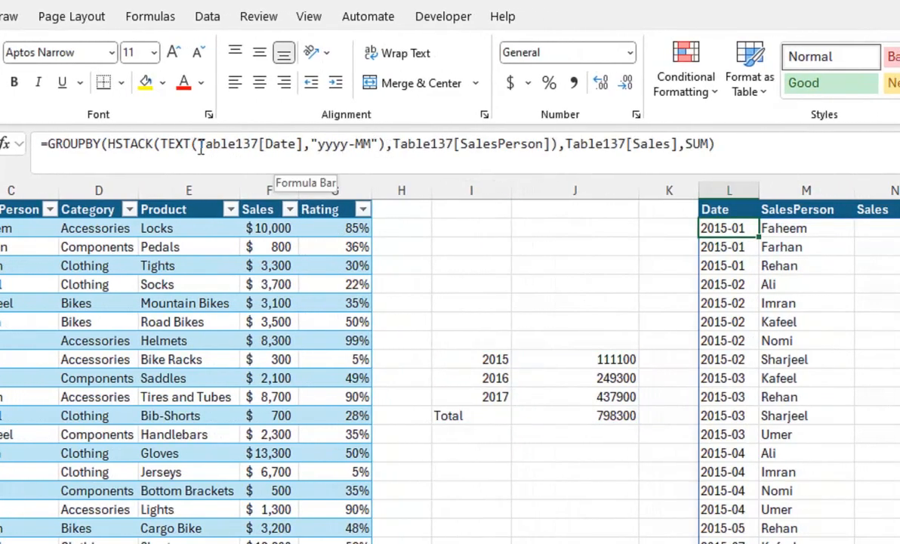
pyautogui.click(199, 146)
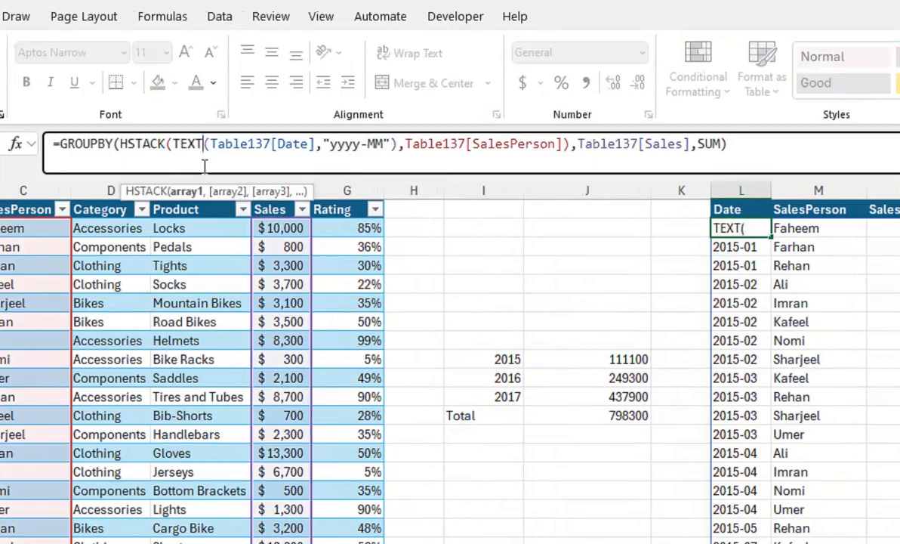
pyautogui.press('BackSpace')
pyautogui.press('BackSpace')
pyautogui.press('BackSpace')
pyautogui.press('BackSpace')
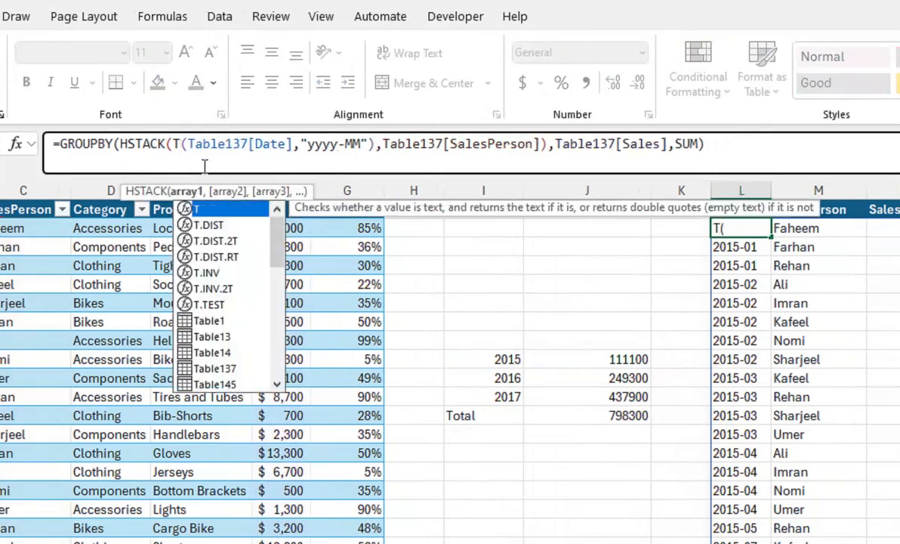
pyautogui.write('YEAR')
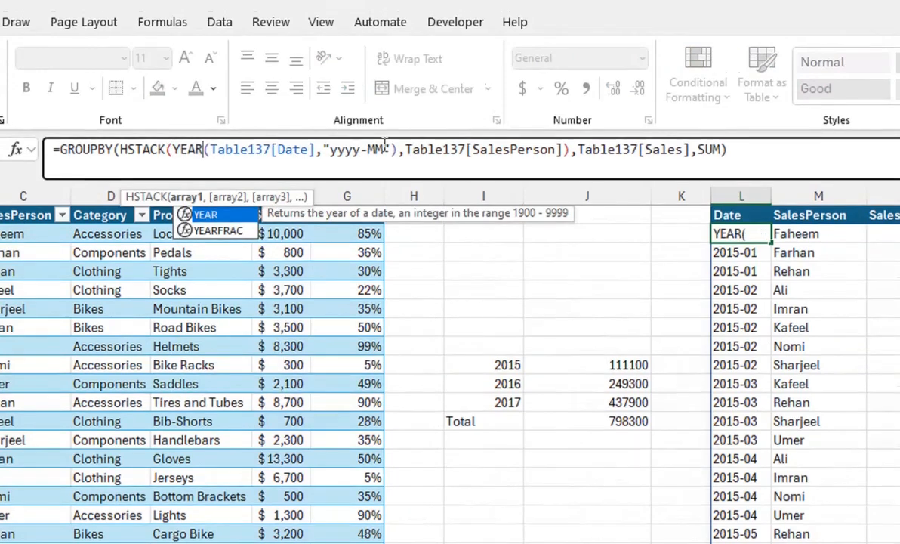
pyautogui.moveTo(394, 149); pyautogui.dragTo(323, 151)
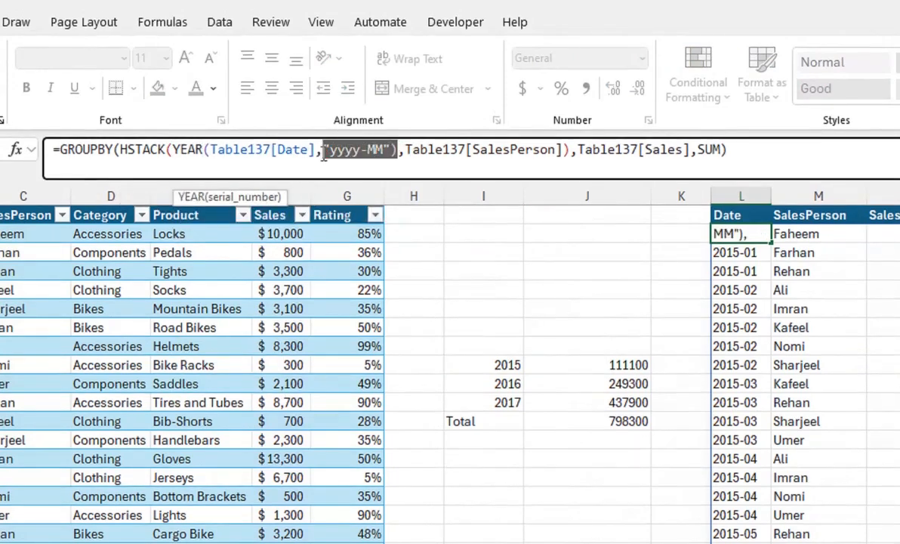
pyautogui.press('BackSpace')
pyautogui.press('BackSpace')
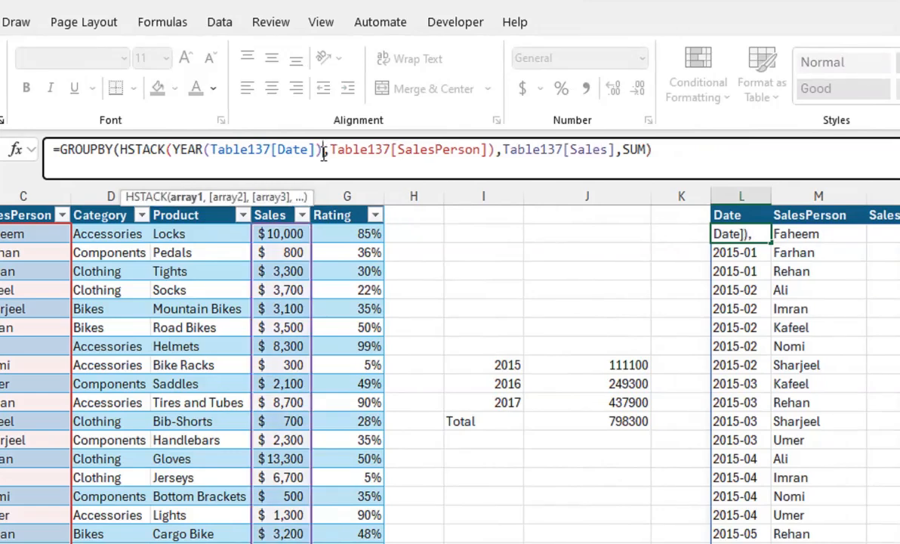
pyautogui.press('Return')
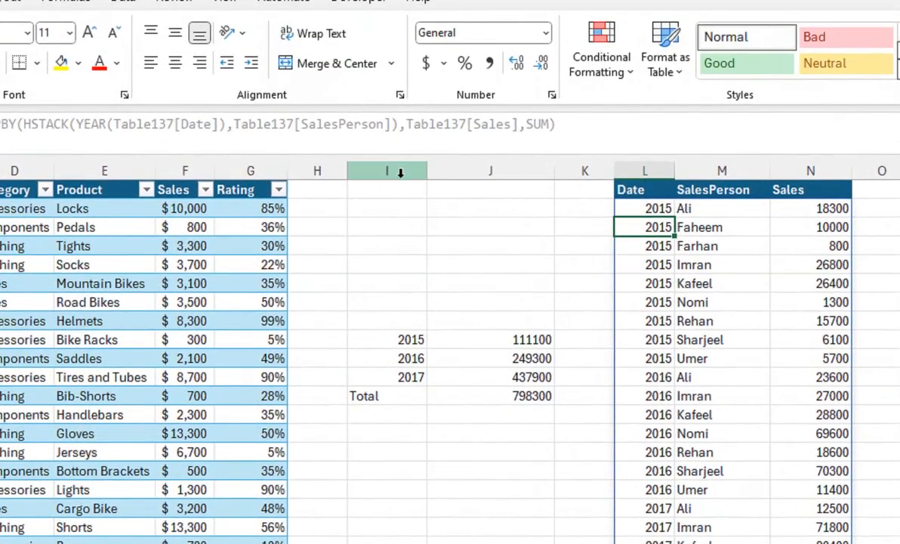
# Step: Clear the headers and both GROUPBY results in columns I to N, from row 1 down to the Total row
pyautogui.moveTo(402, 185); pyautogui.dragTo(796, 543)
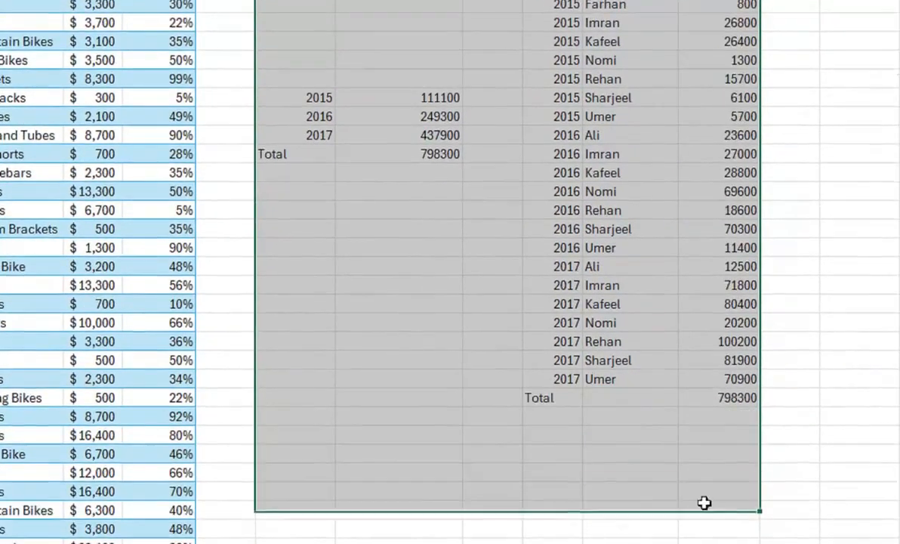
pyautogui.moveTo(703, 502); pyautogui.dragTo(693, 397)
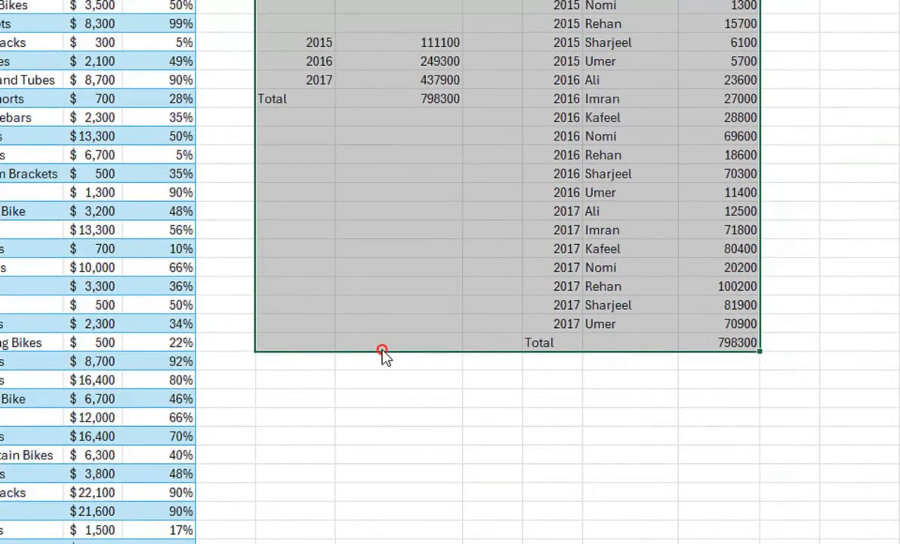
pyautogui.moveTo(382, 350); pyautogui.dragTo(757, 241)
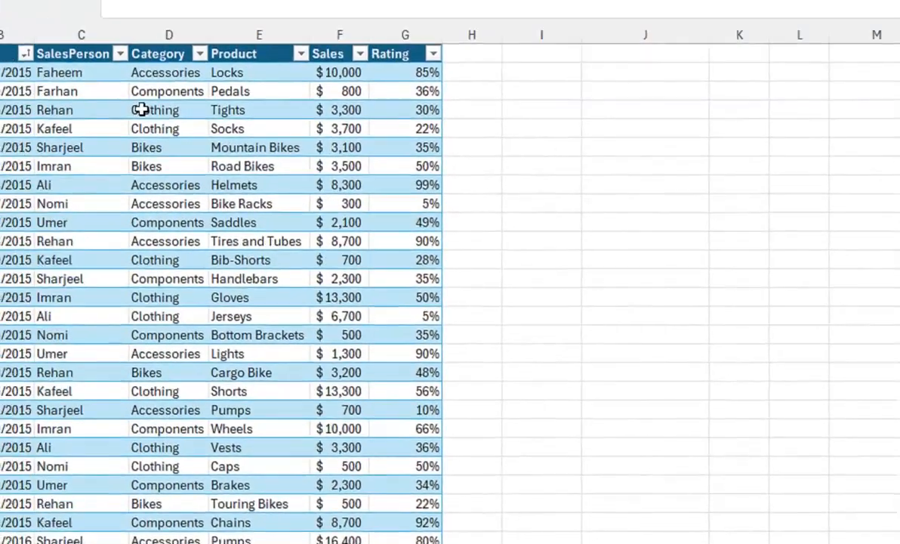
# Step: Examine the entries of the table's Category column and how they relate to the products
pyautogui.click(151, 128)
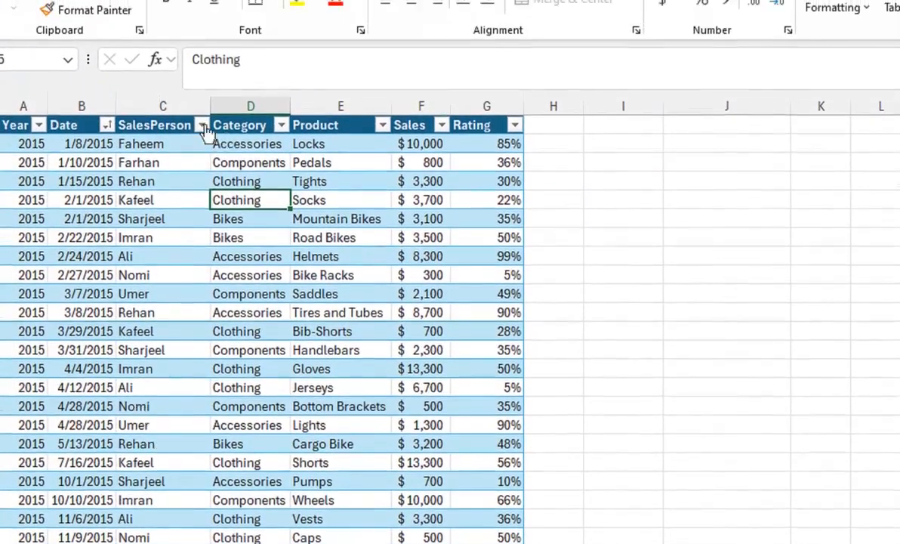
pyautogui.click(250, 125)
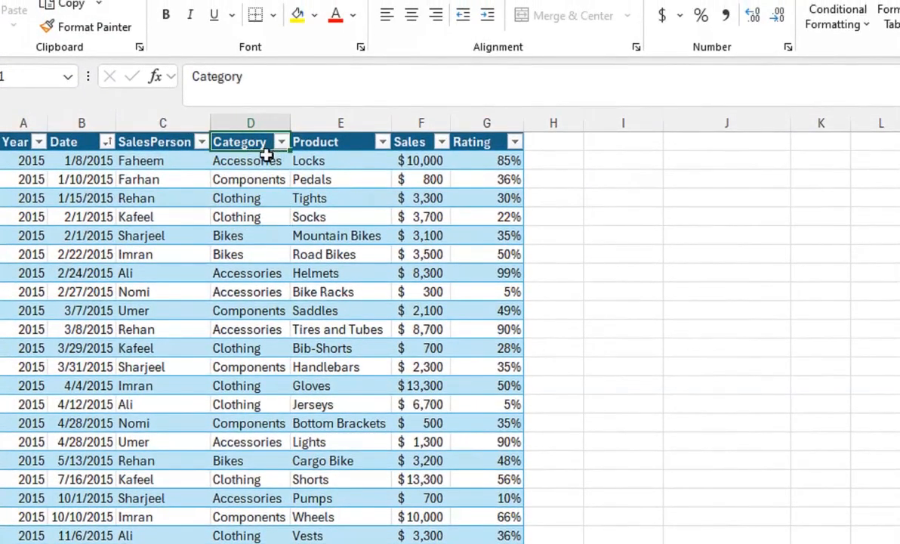
pyautogui.click(267, 156)
pyautogui.click(256, 290)
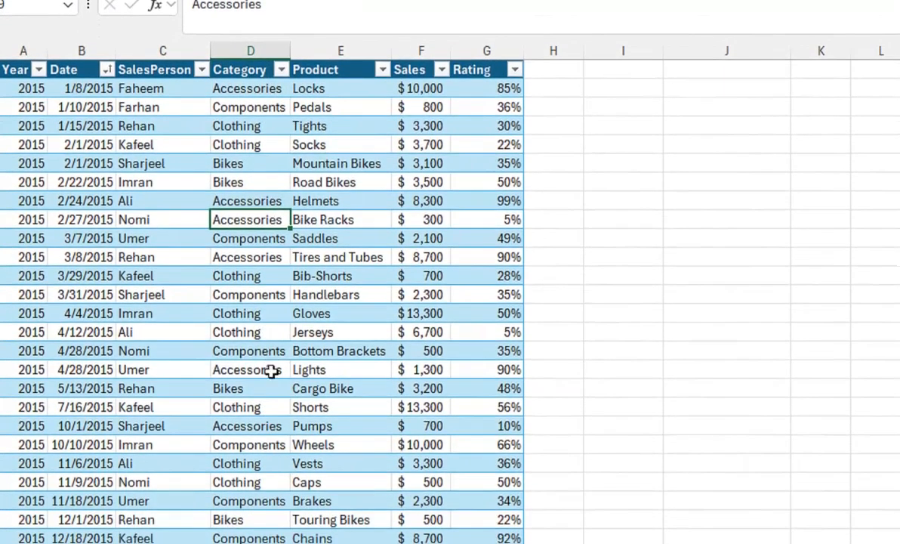
pyautogui.click(270, 406)
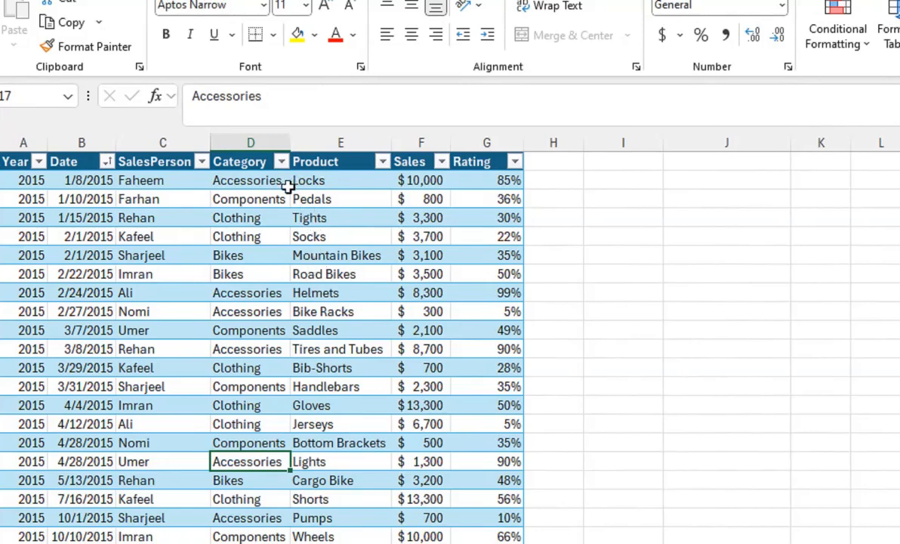
pyautogui.moveTo(267, 181); pyautogui.dragTo(293, 189)
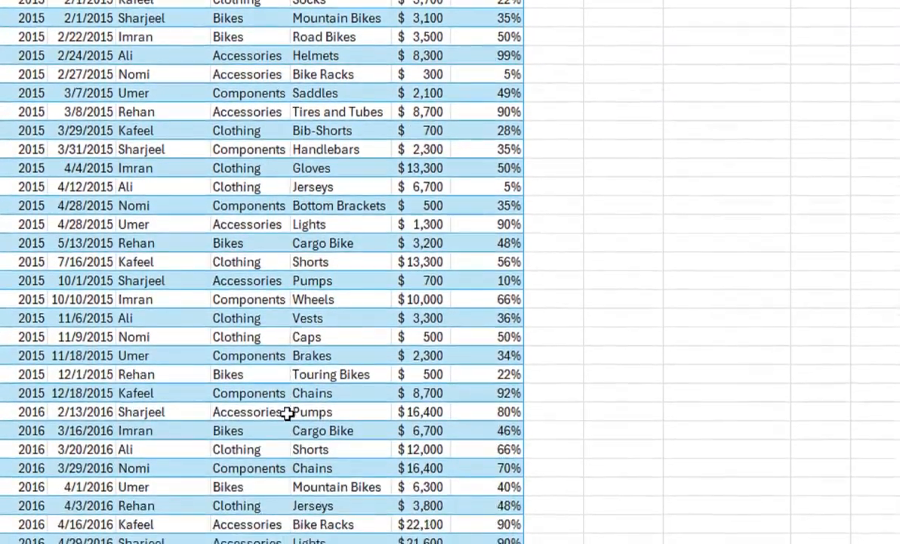
pyautogui.scroll(-3, 288, 413)
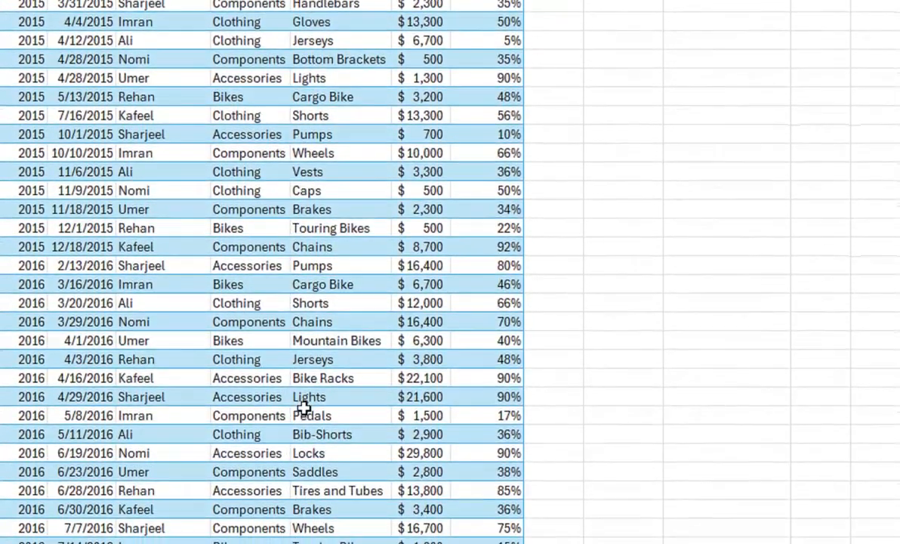
# Step: Start a GROUPBY formula in J9 with the table's Category column as row fields
pyautogui.click(672, 232)
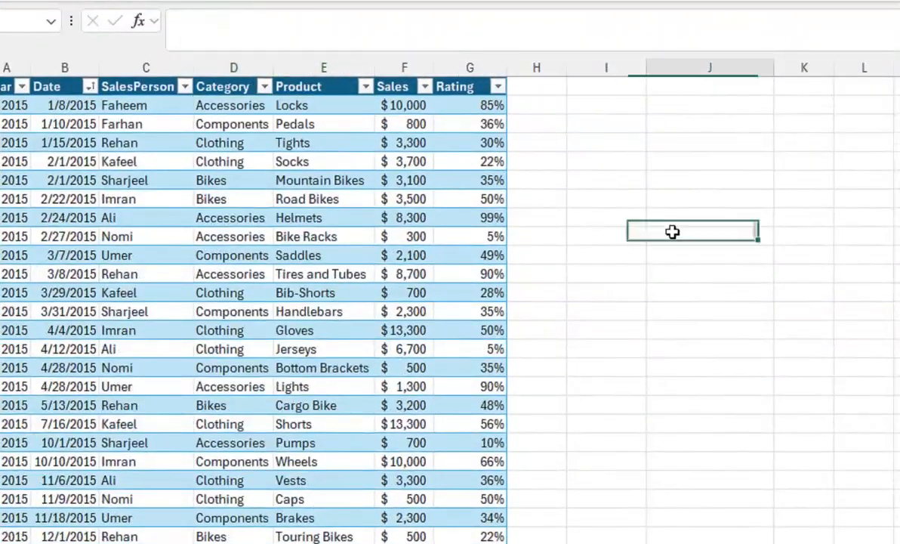
pyautogui.write('=g')
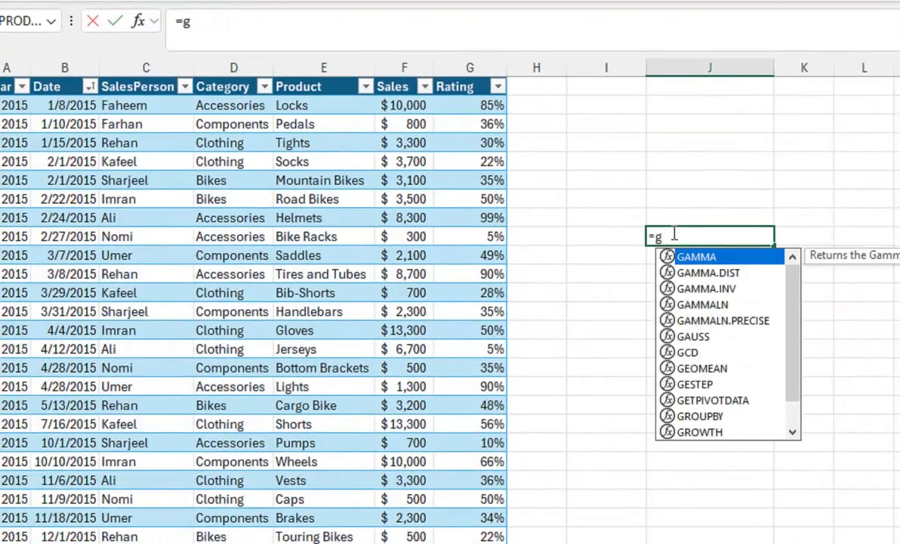
pyautogui.write('r')
pyautogui.press('Tab')
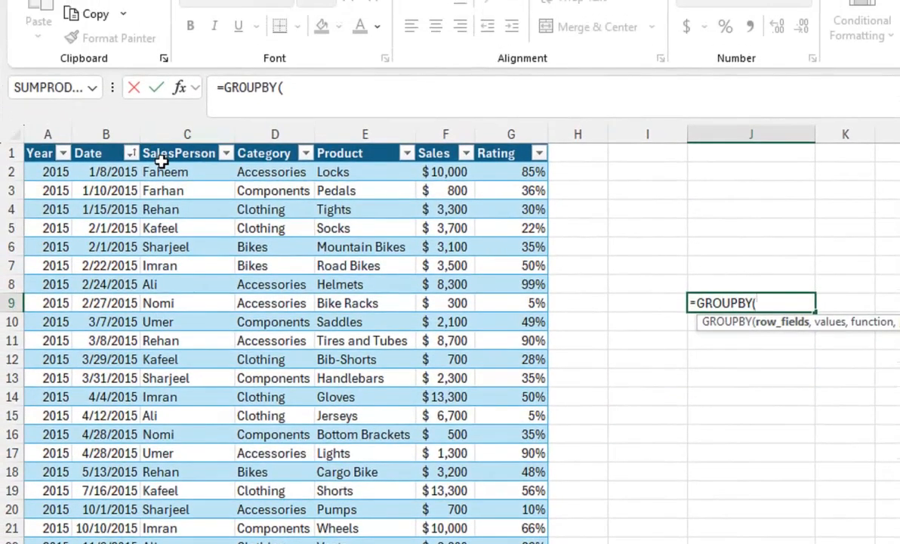
pyautogui.click(268, 172)
pyautogui.hotkey('ctrl', 'shift', 'Down')
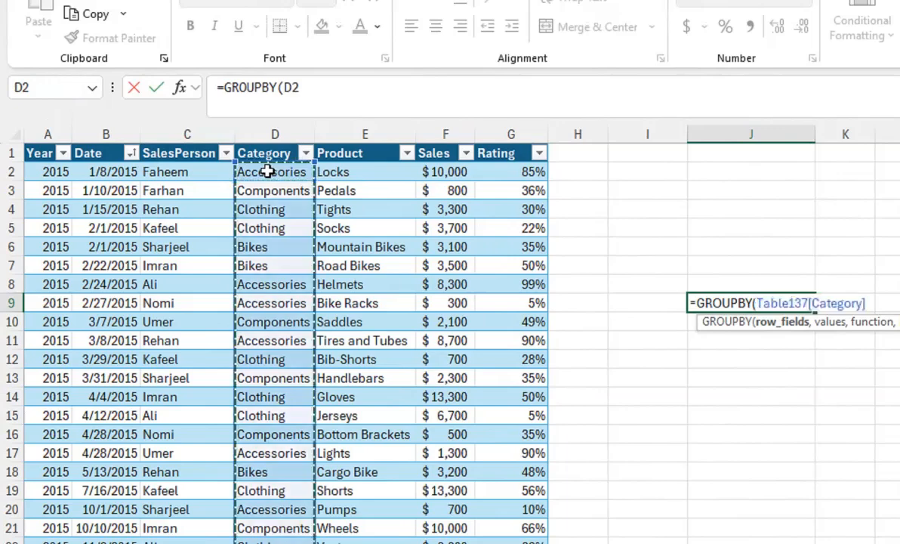
# Step: Add the table's Product column as the values argument of the GROUPBY formula in J9
pyautogui.scroll(-11, 269, 171)
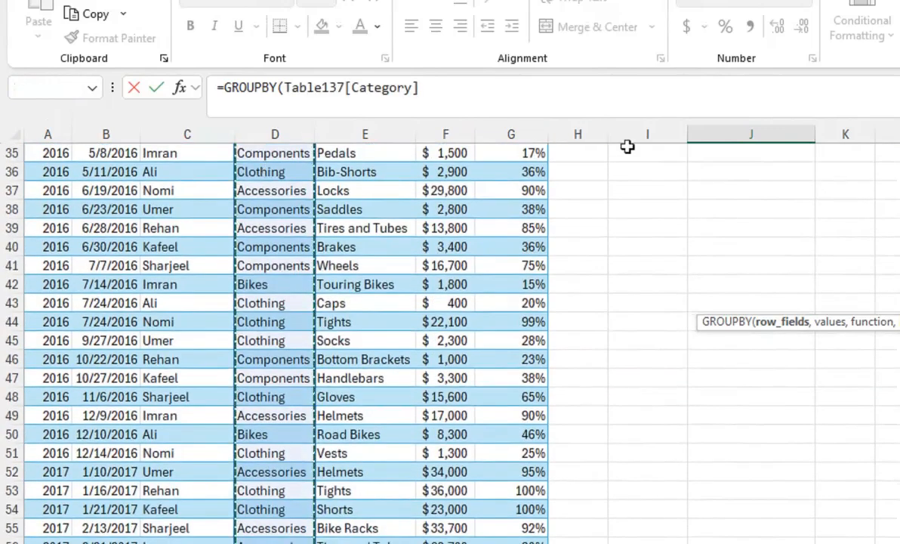
pyautogui.write(',')
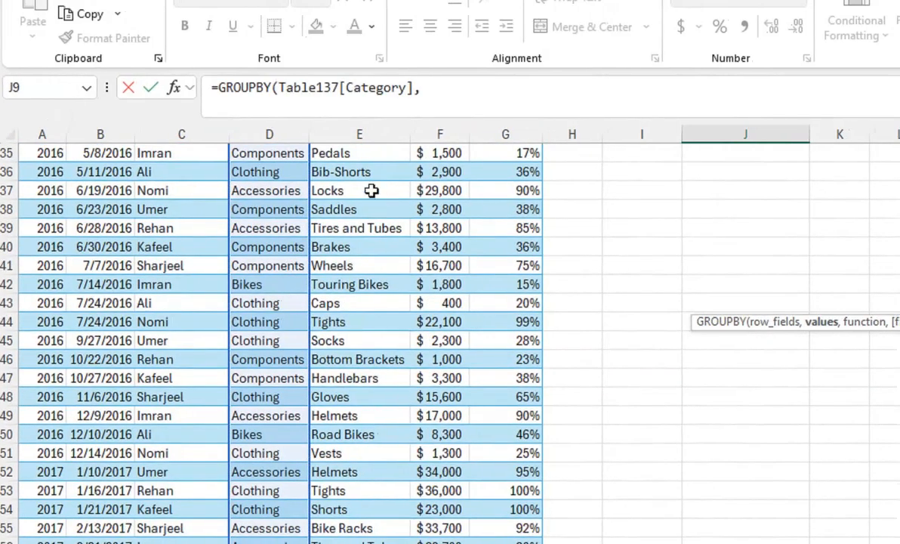
pyautogui.click(372, 191)
pyautogui.hotkey('ctrl', 'Up')
pyautogui.press('Down')
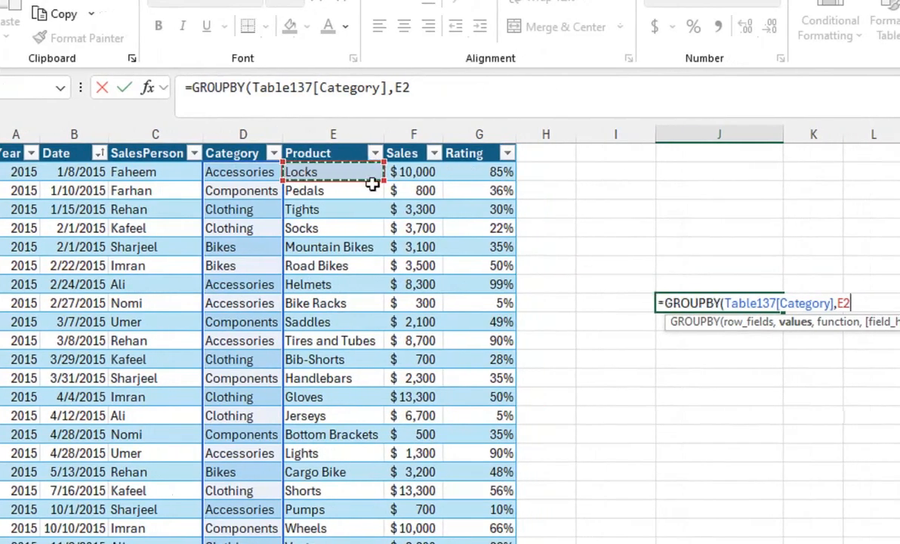
pyautogui.hotkey('ctrl', 'shift', 'Down')
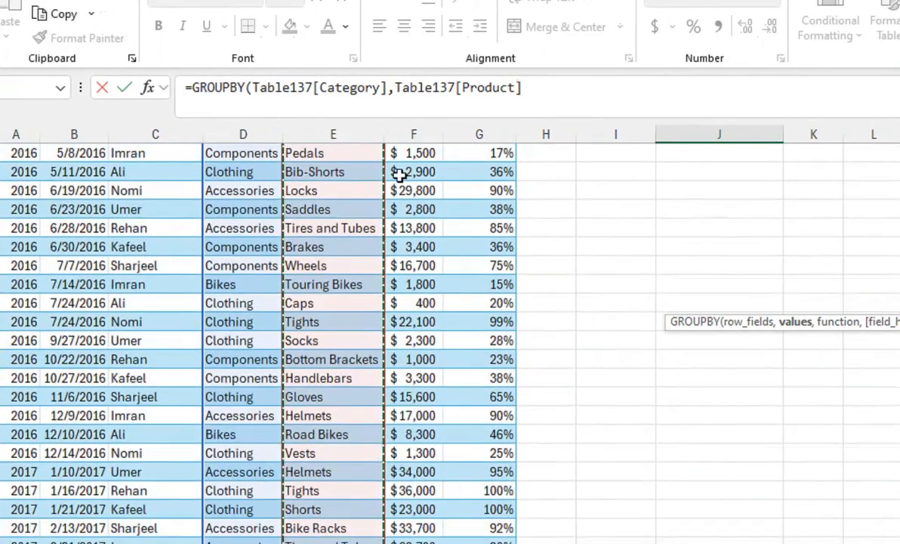
pyautogui.write(',')
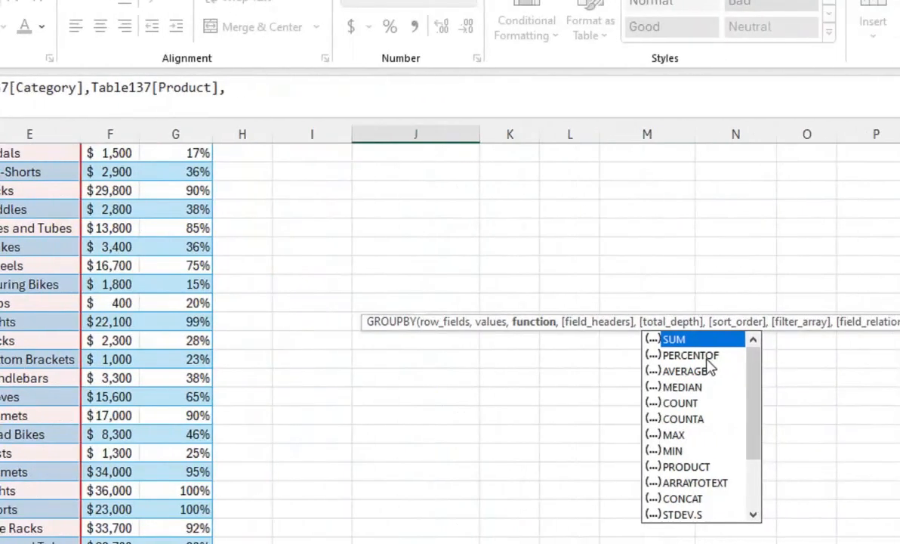
# Step: Choose ARRAYTOTEXT as the GROUPBY function, close the formula and enter it
pyautogui.moveTo(723, 373); pyautogui.dragTo(713, 388)
pyautogui.click(658, 435)
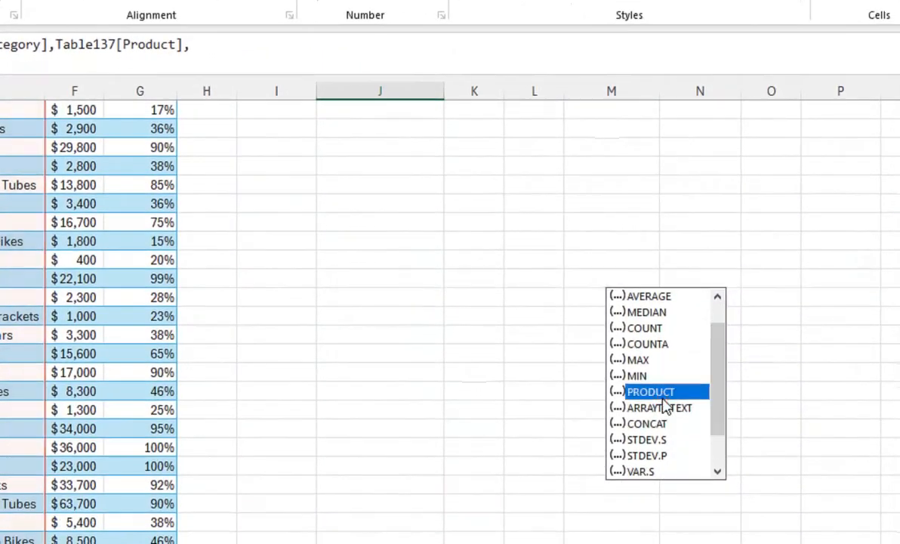
pyautogui.click(660, 408)
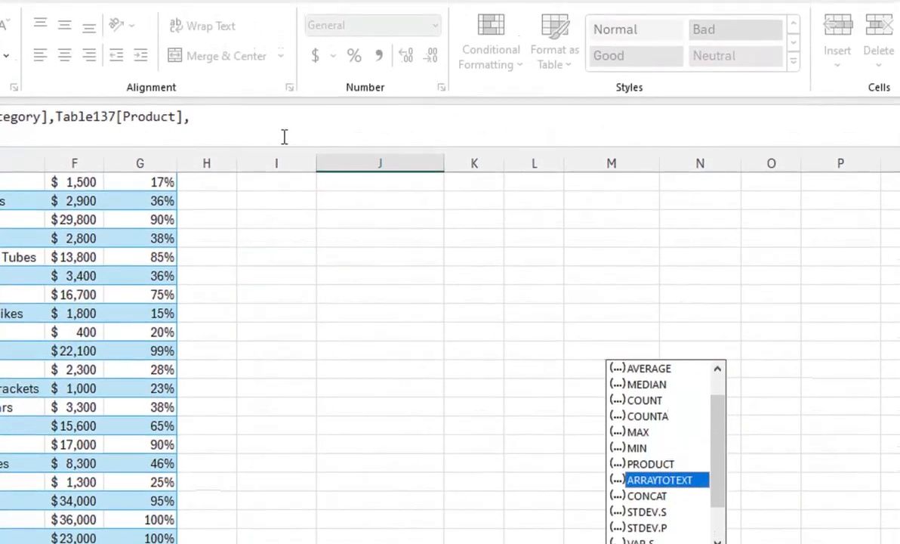
pyautogui.press('Tab')
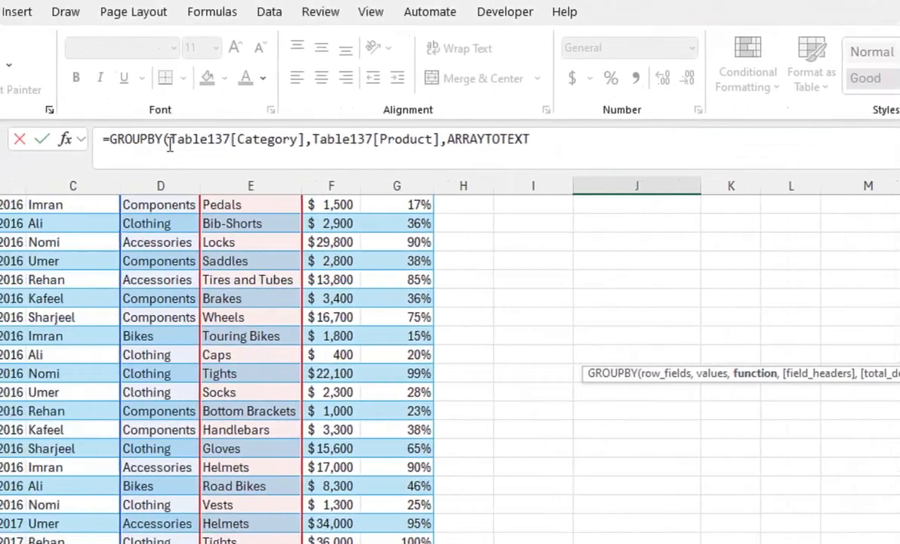
pyautogui.write(')')
pyautogui.press('Return')
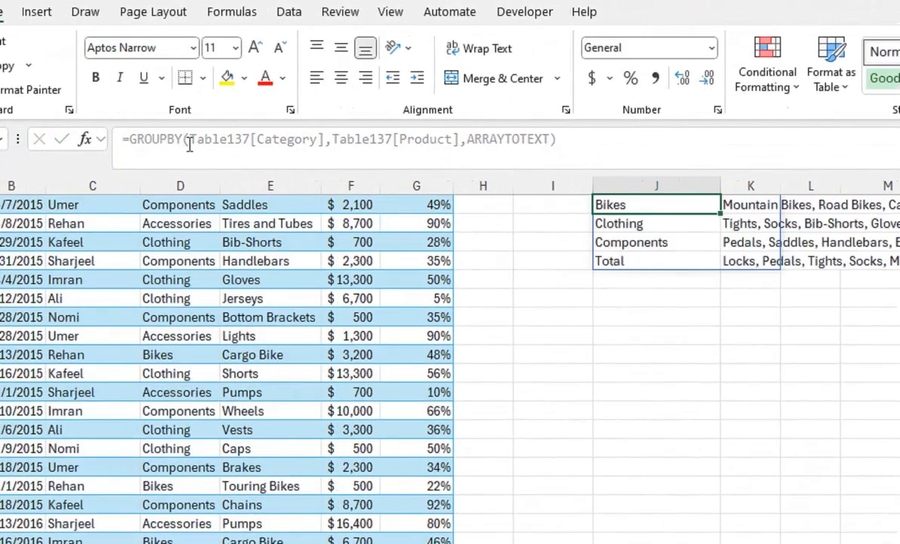
pyautogui.press('Up')
pyautogui.press('Up')
pyautogui.press('Up')
pyautogui.press('Up')
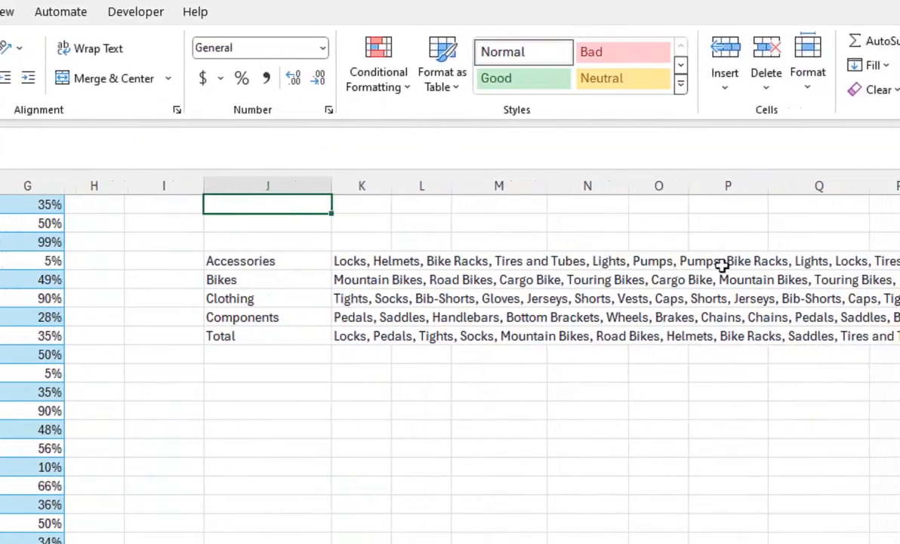
# Step: Edit J9's formula to open a LAMBDA with parameter a in front of ARRAYTOTEXT and give ARRAYTOTEXT an opening parenthesis
pyautogui.click(297, 264)
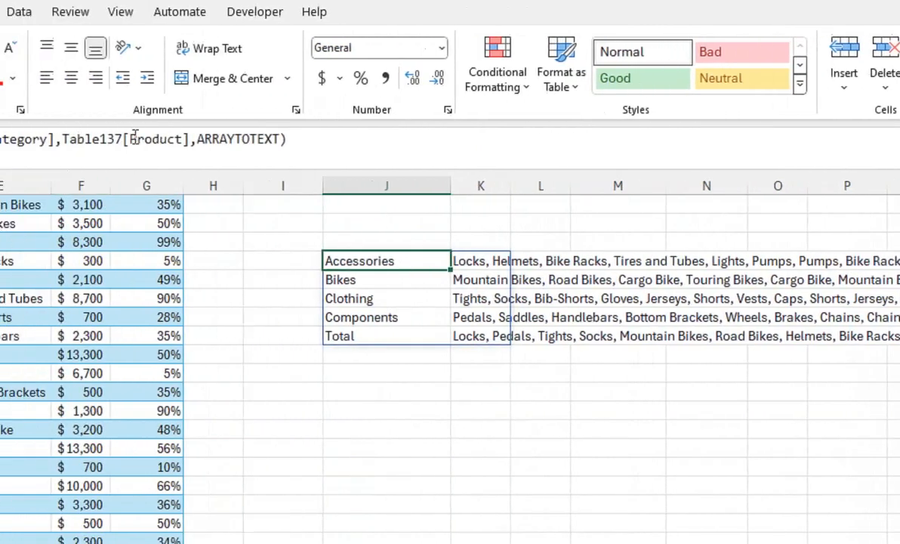
pyautogui.click(197, 154)
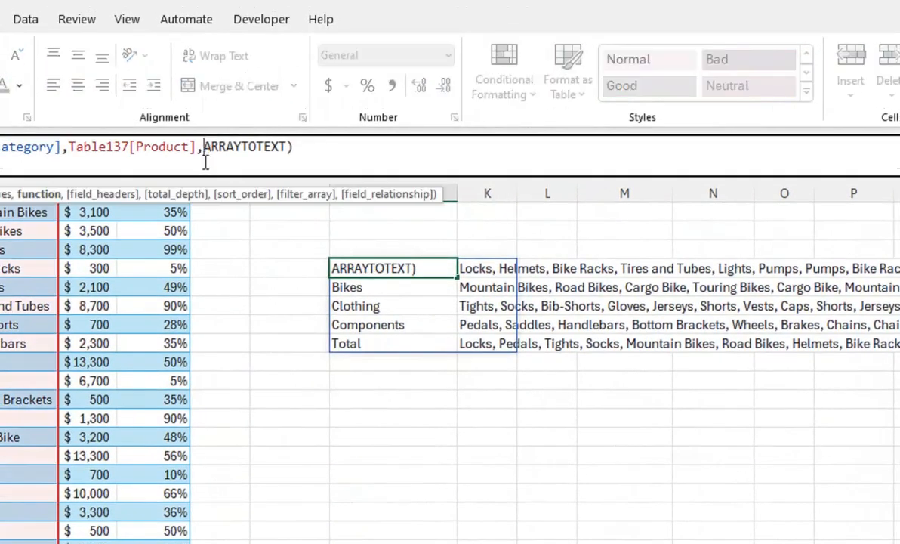
pyautogui.write('lam')
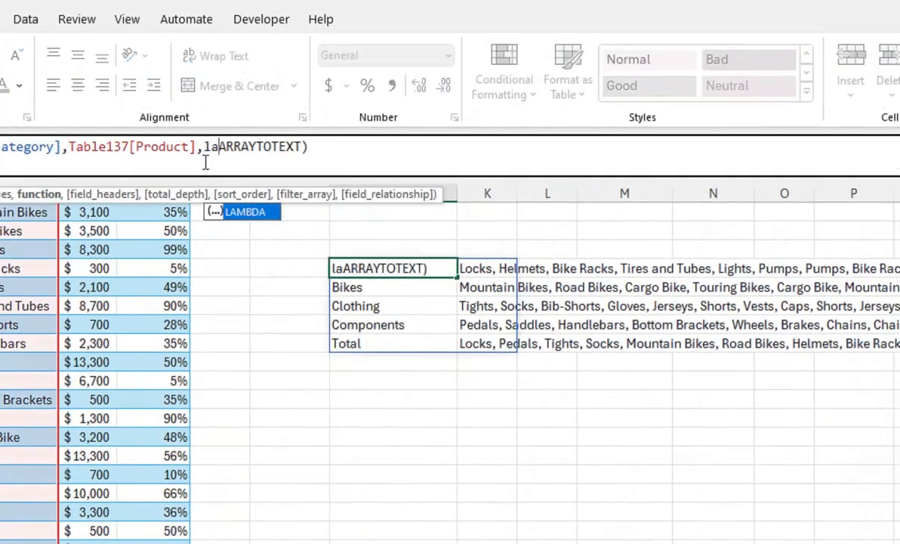
pyautogui.press('Tab')
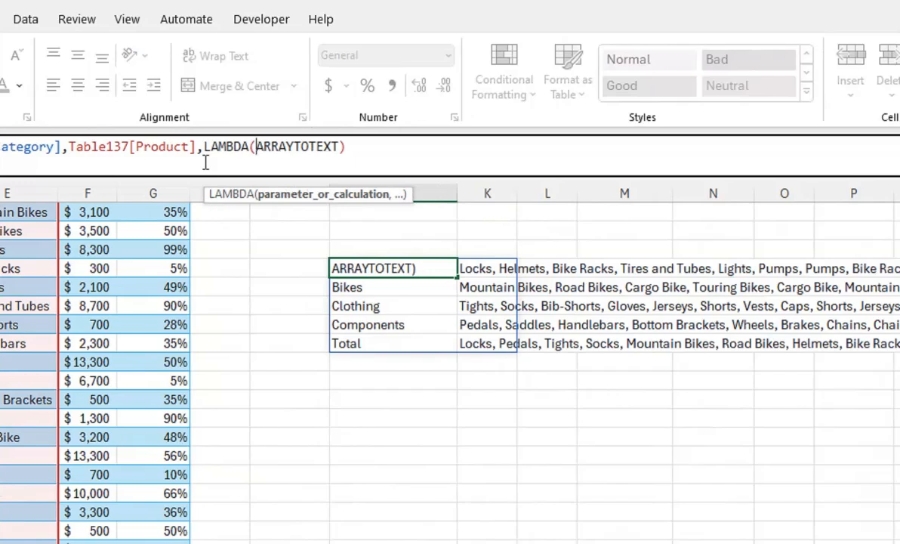
pyautogui.write('a,')
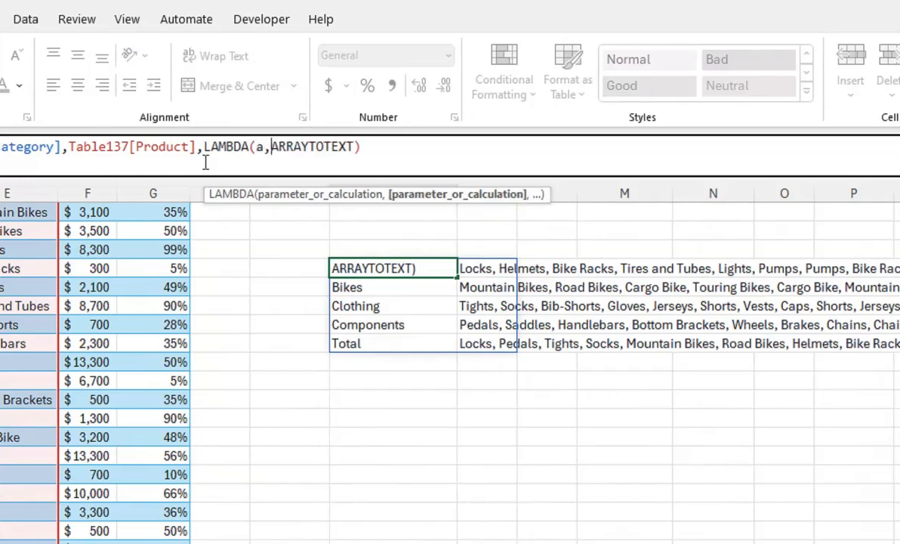
pyautogui.click(345, 149)
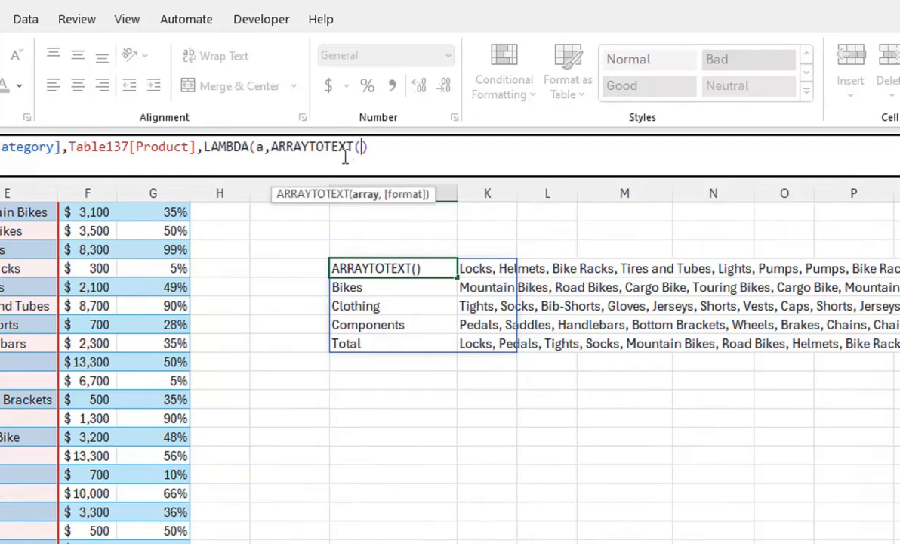
# Step: Nest UNIQUE(a) inside ARRAYTOTEXT so each category lists distinct products, close the LAMBDA and GROUPBY, and enter the formula
pyautogui.write('uni')
pyautogui.press('Down')
pyautogui.press('Down')
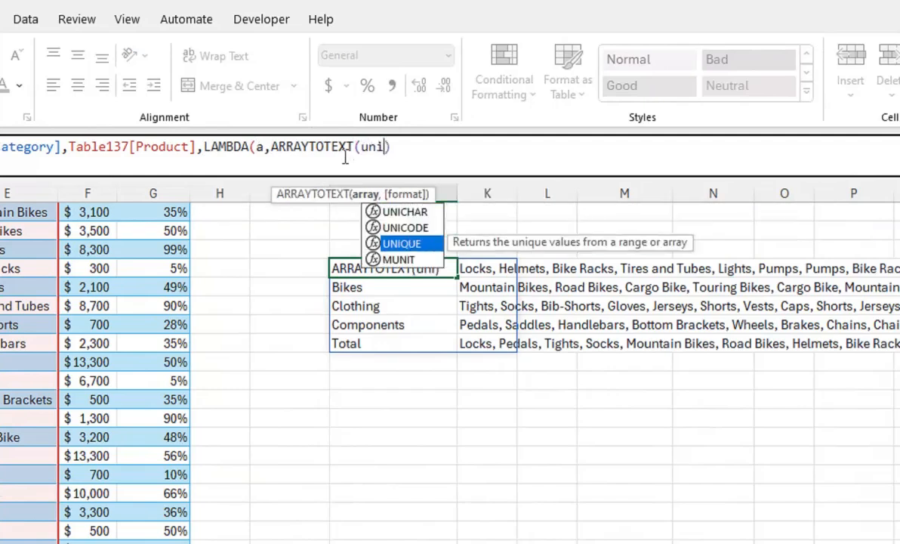
pyautogui.press('Tab')
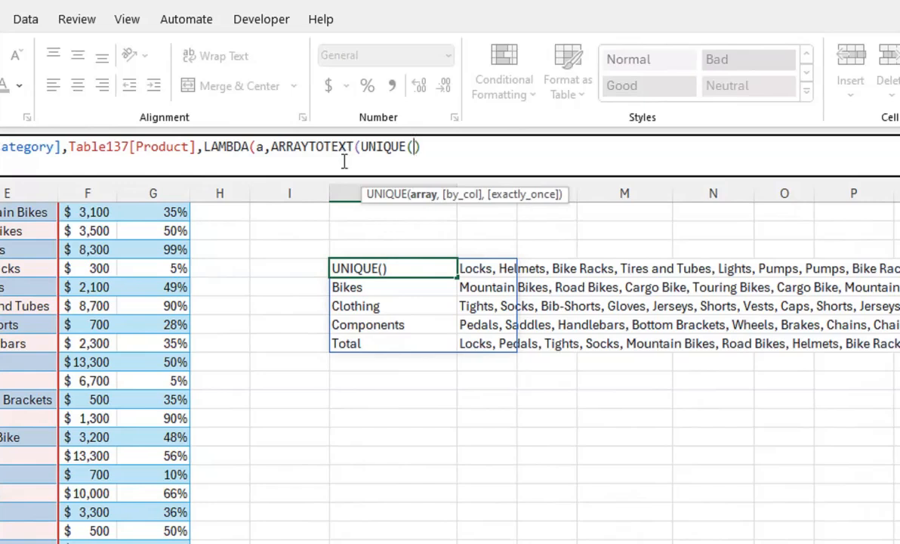
pyautogui.write('a')
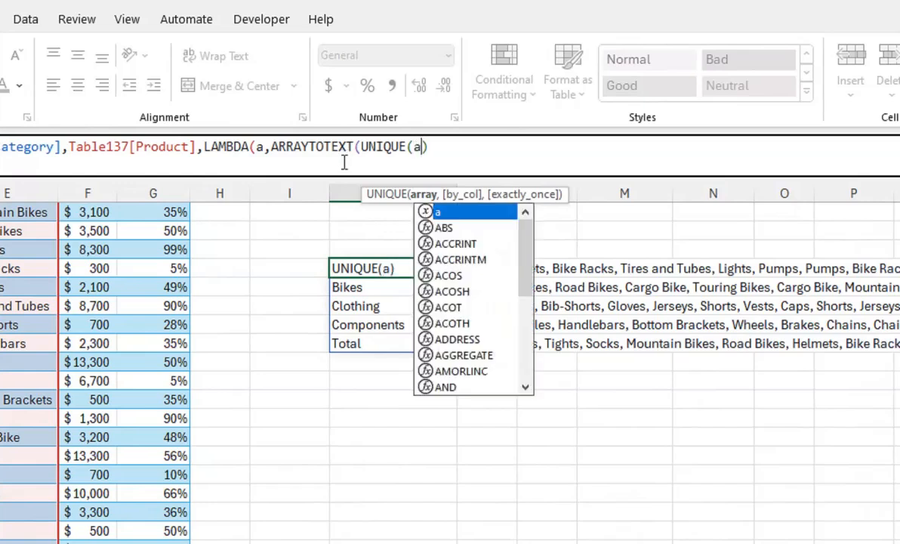
pyautogui.write(')')
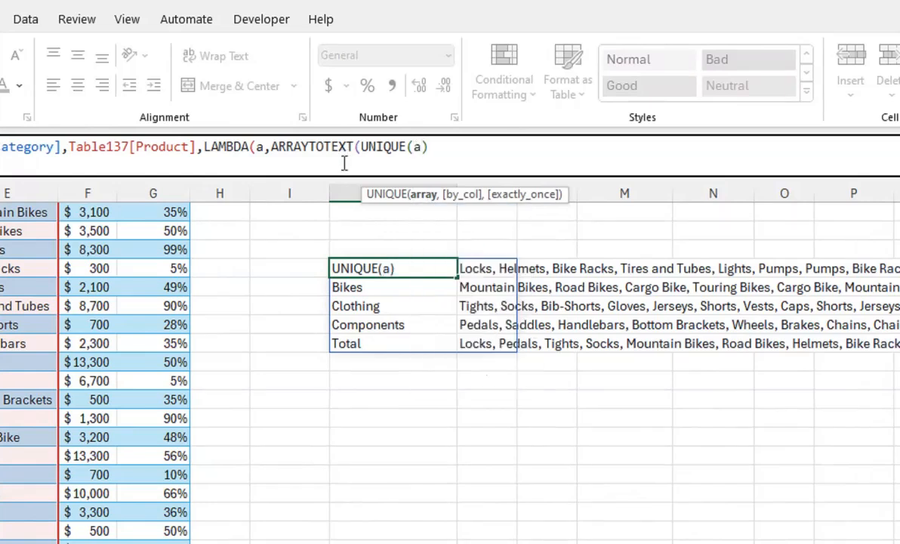
pyautogui.write(')')
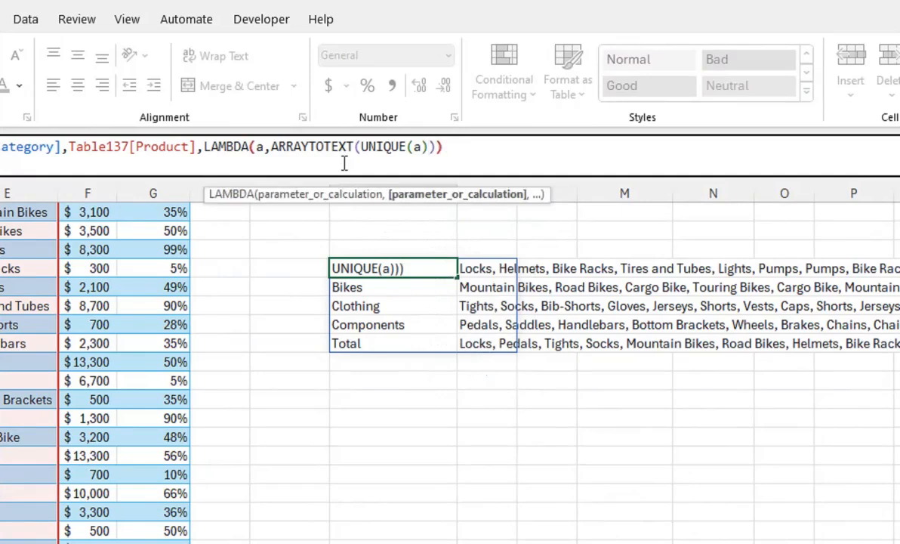
pyautogui.write(')')
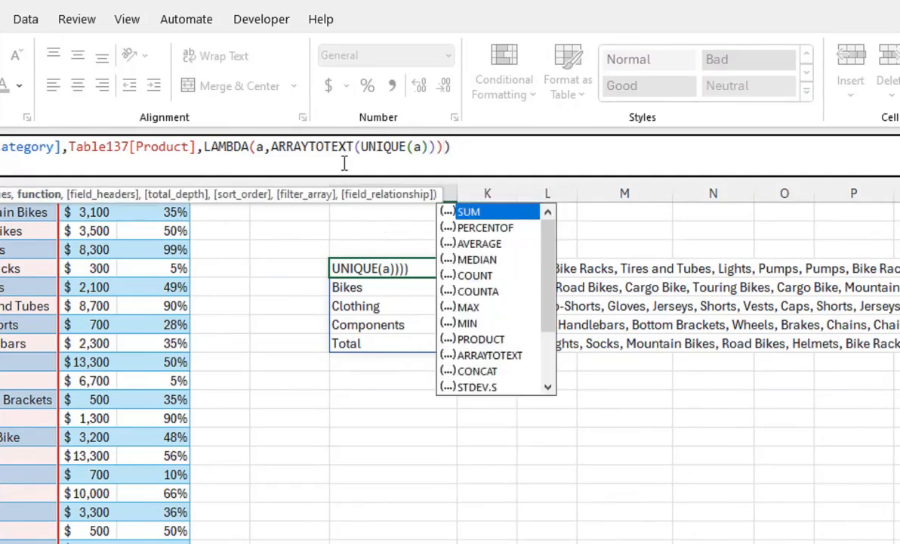
pyautogui.write(')')
pyautogui.press('Return')
pyautogui.press('Return')
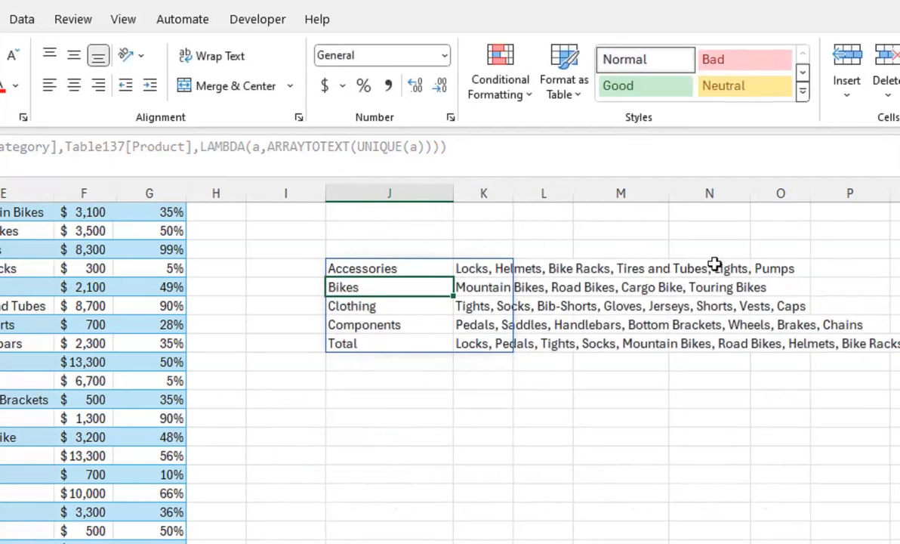
pyautogui.click(373, 343)
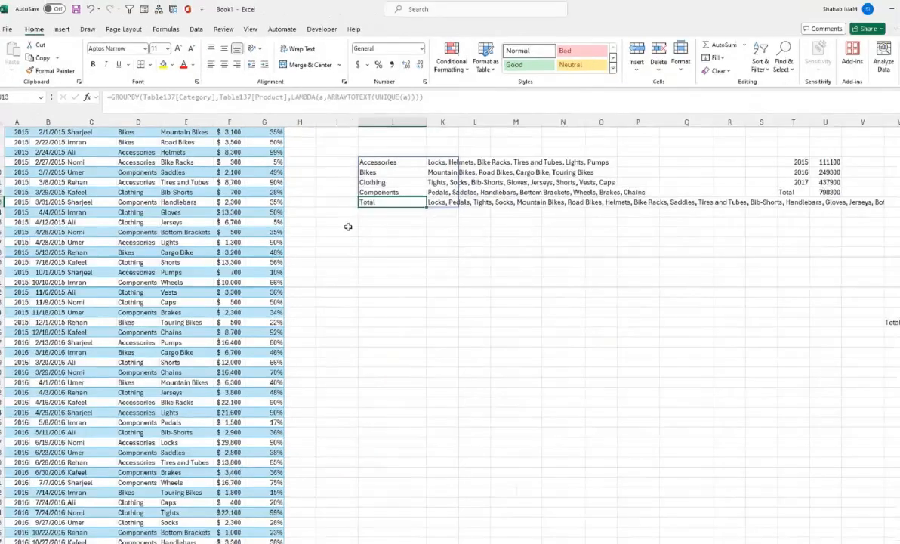
# Step: Clear the category and product GROUPBY result from J9:O13
pyautogui.click(341, 322)
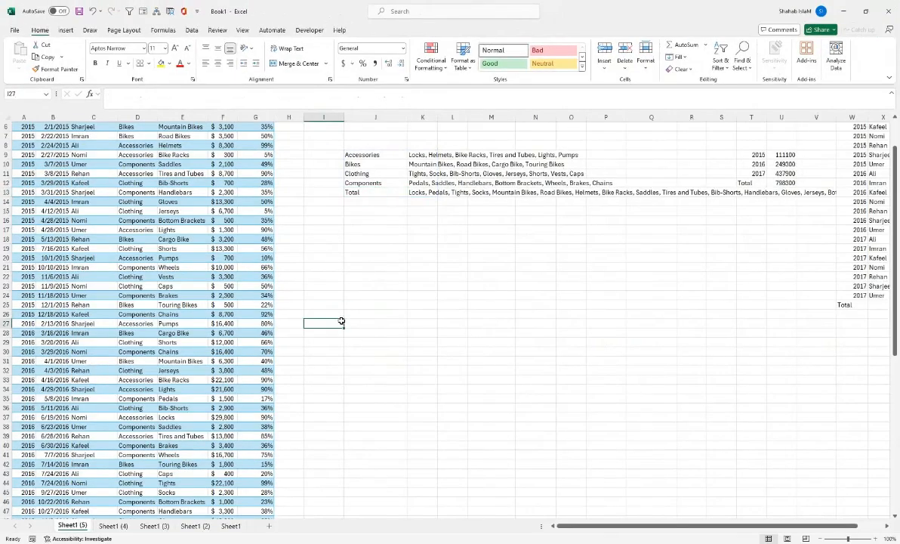
pyautogui.scroll(2, 341, 322)
pyautogui.moveTo(387, 201); pyautogui.dragTo(577, 239)
pyautogui.press('Delete')
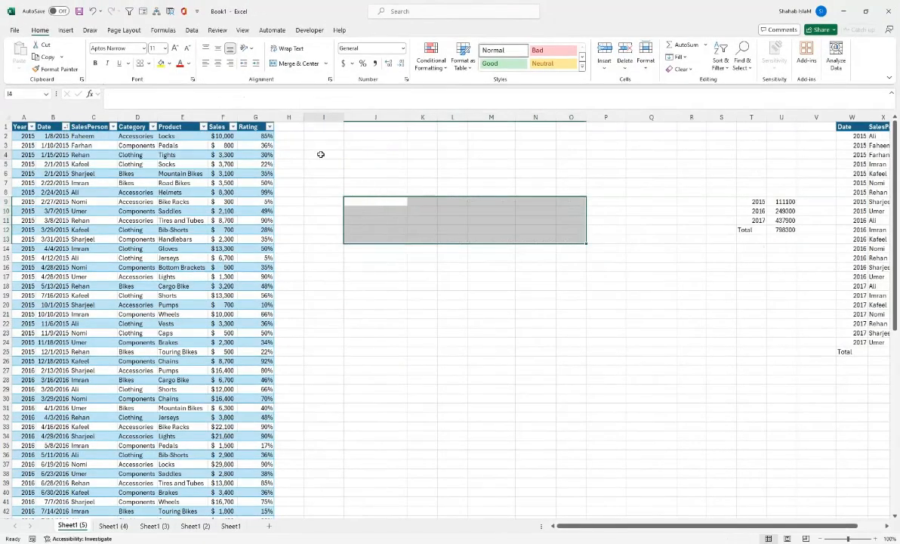
# Step: Start a PIVOTBY formula in I4 with the table's SalesPerson column as row fields
pyautogui.click(321, 154)
pyautogui.write('=piv')
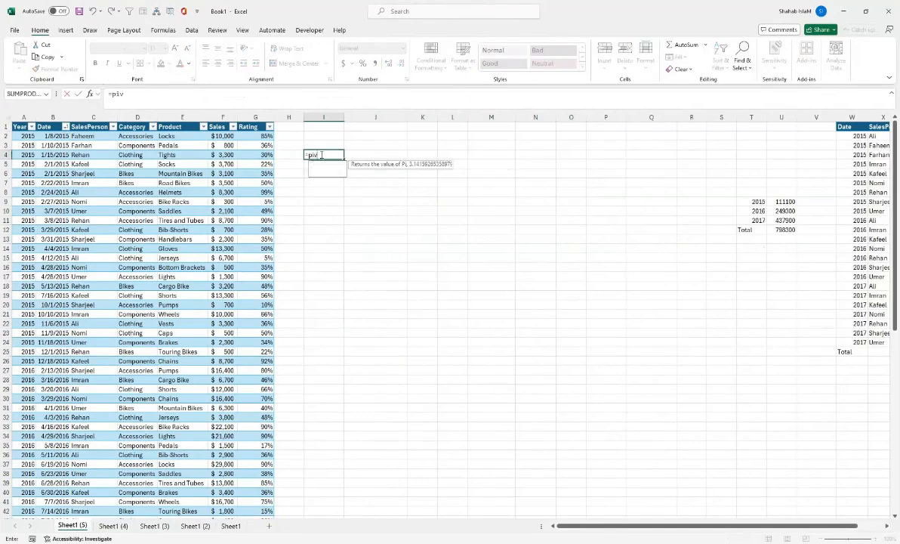
pyautogui.press('Tab')
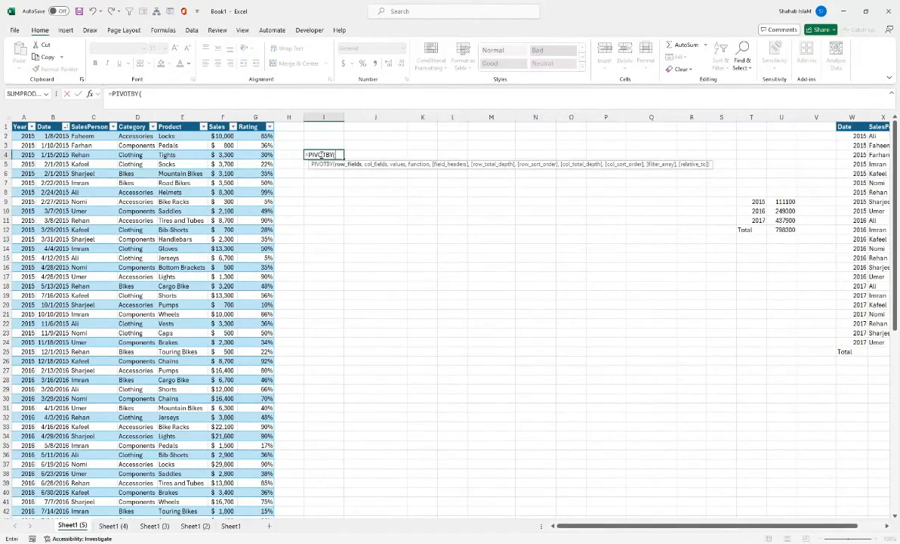
pyautogui.click(80, 138)
pyautogui.hotkey('ctrl', 'shift', 'Down')
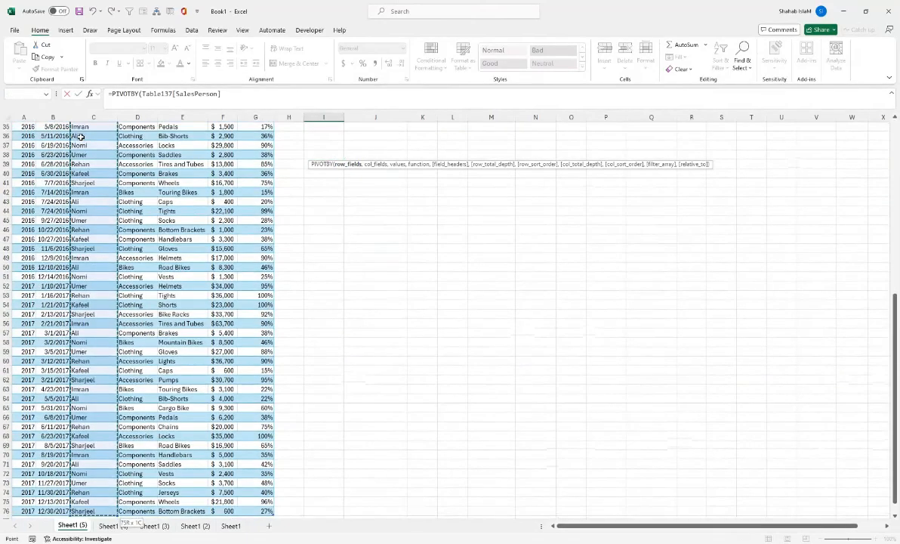
pyautogui.write(',')
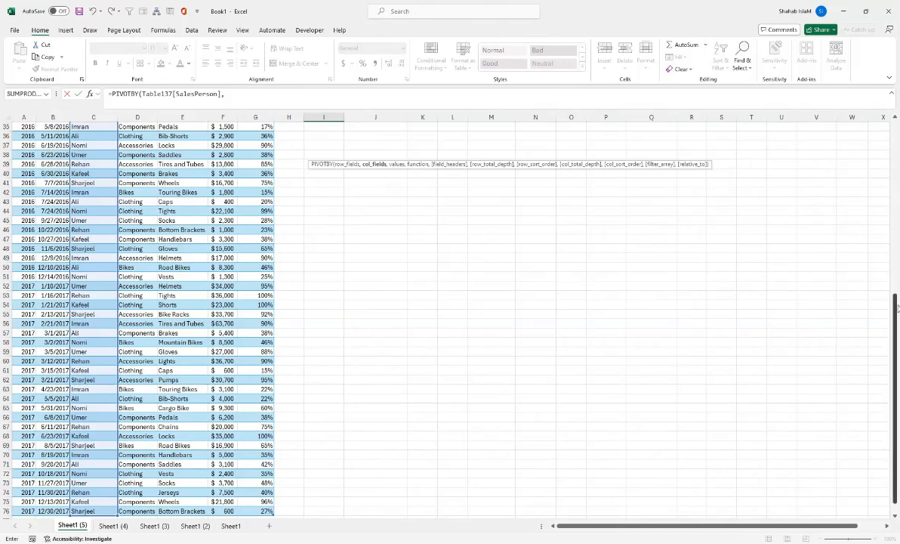
# Step: Set the PIVOTBY column fields to TEXT of the table's Date column with the format "yyyy-mm"
pyautogui.moveTo(895, 311); pyautogui.dragTo(889, 102)
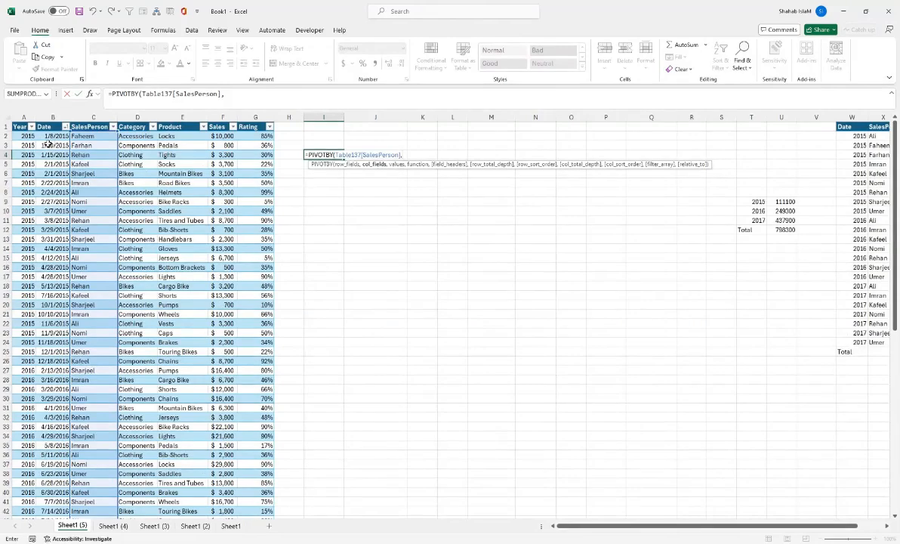
pyautogui.write('TEXT(')
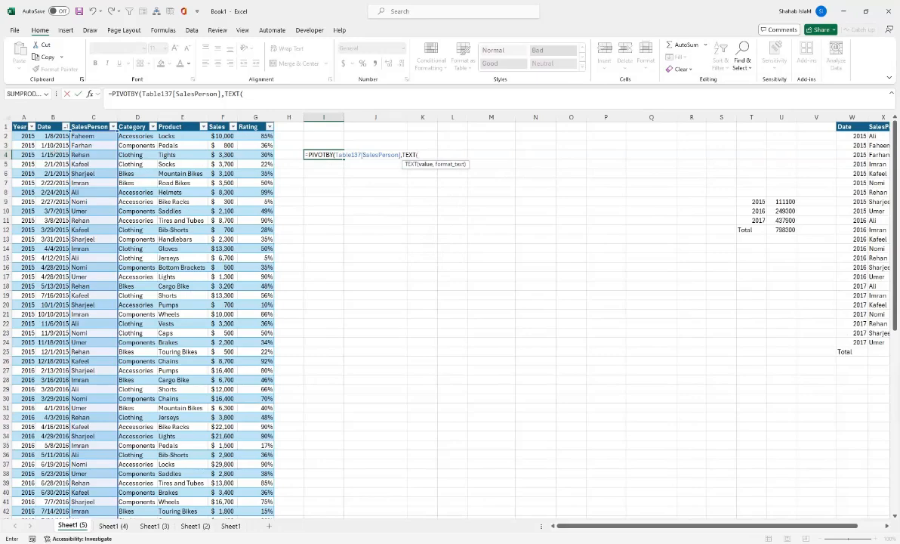
pyautogui.click(50, 135)
pyautogui.hotkey('ctrl', 'shift', 'Down')
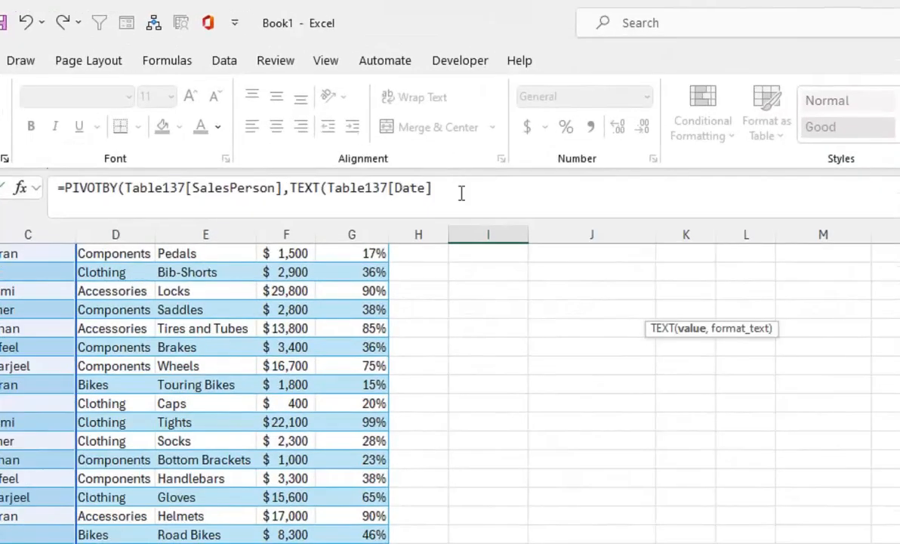
pyautogui.write(',"yyyy-mm')
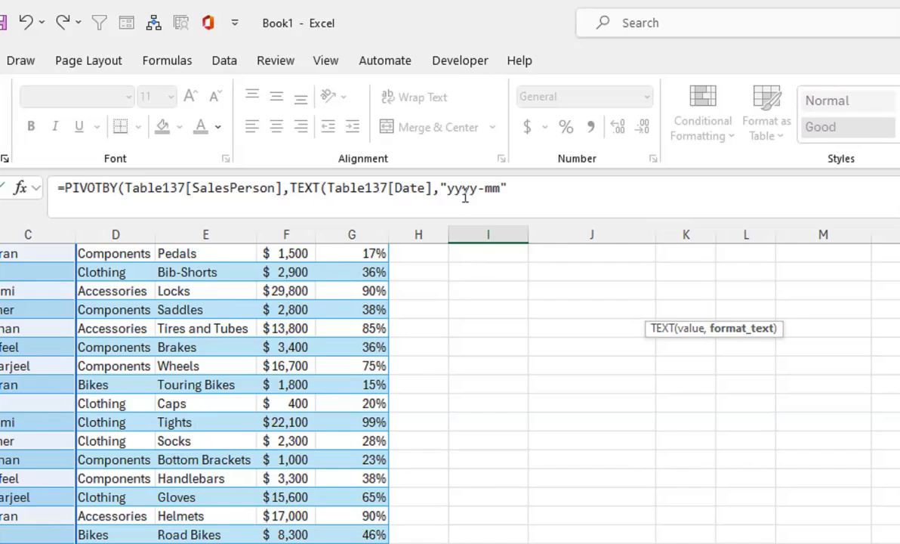
pyautogui.write(')')
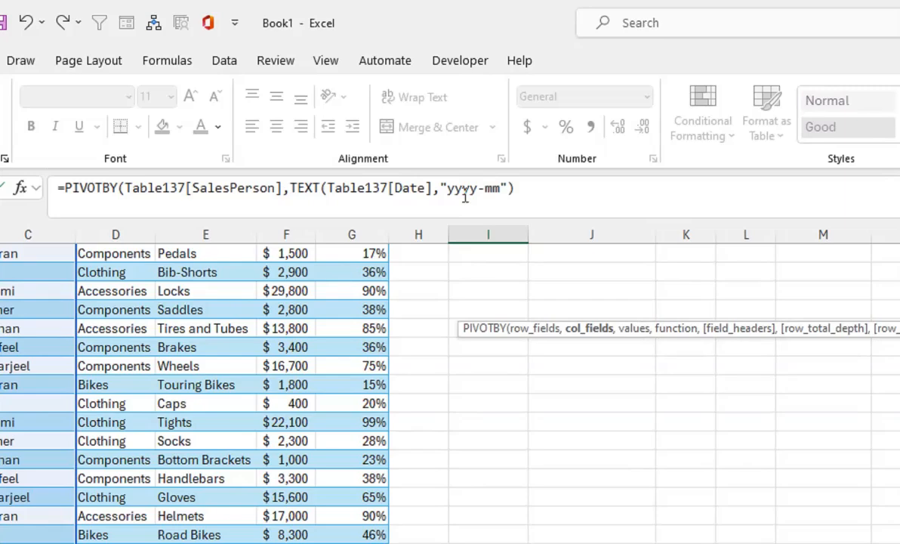
pyautogui.write(',')
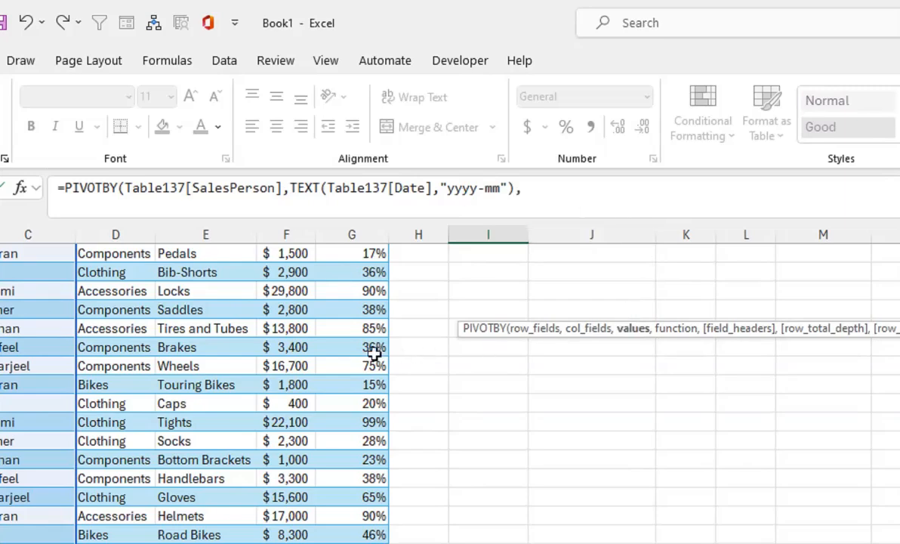
# Step: Set the PIVOTBY values to the table's Sales column with SUM as the function, close the formula and enter it
pyautogui.moveTo(286, 325); pyautogui.dragTo(287, 162)
pyautogui.click(285, 273)
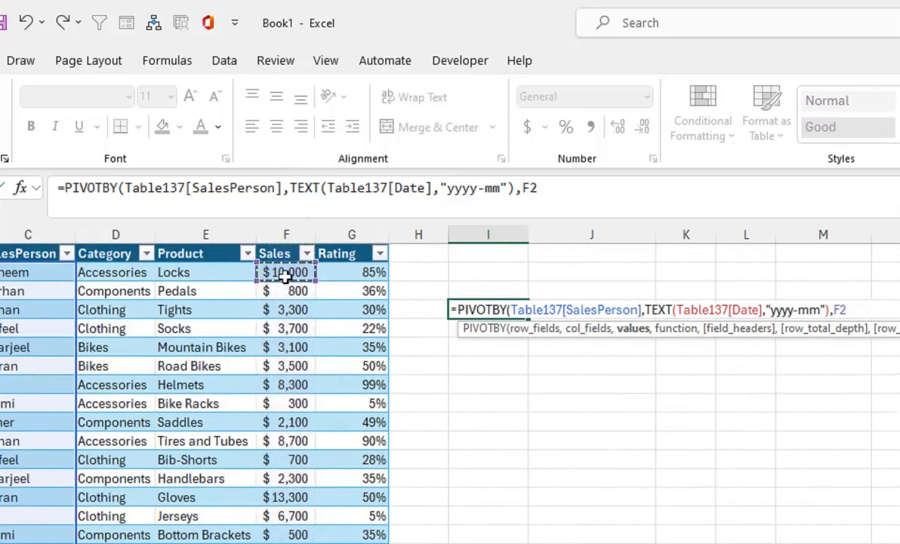
pyautogui.hotkey('ctrl', 'shift', 'Down')
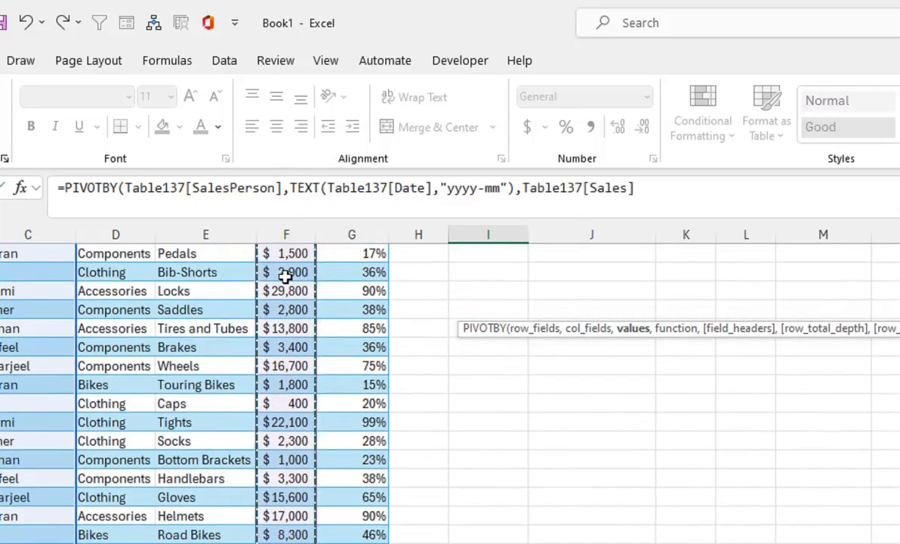
pyautogui.write(',')
pyautogui.press('Tab')
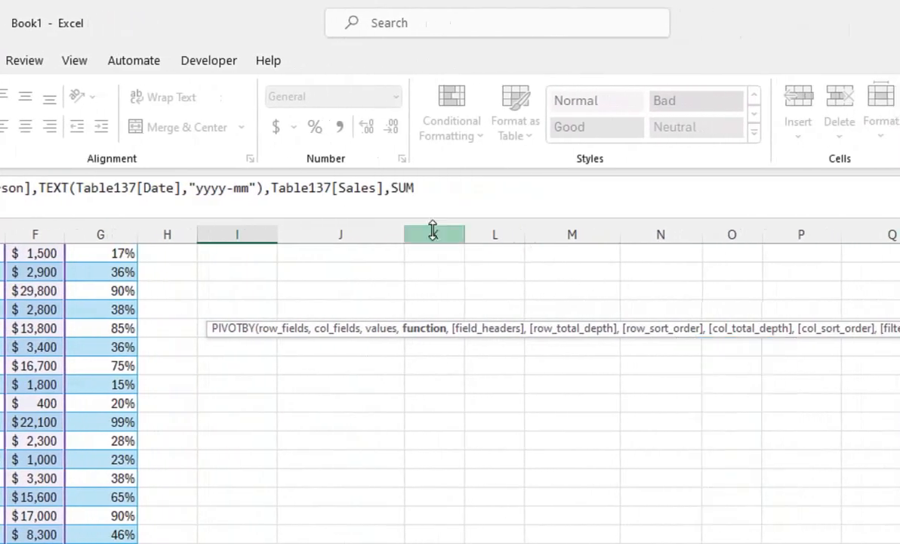
pyautogui.write(')')
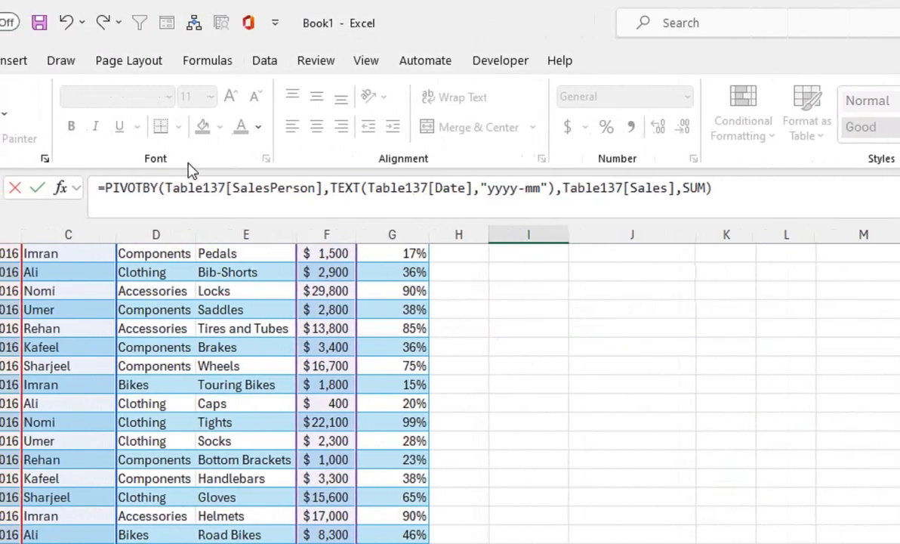
pyautogui.press('Return')
pyautogui.press('Up')
pyautogui.press('Up')
pyautogui.press('Up')
pyautogui.press('Up')
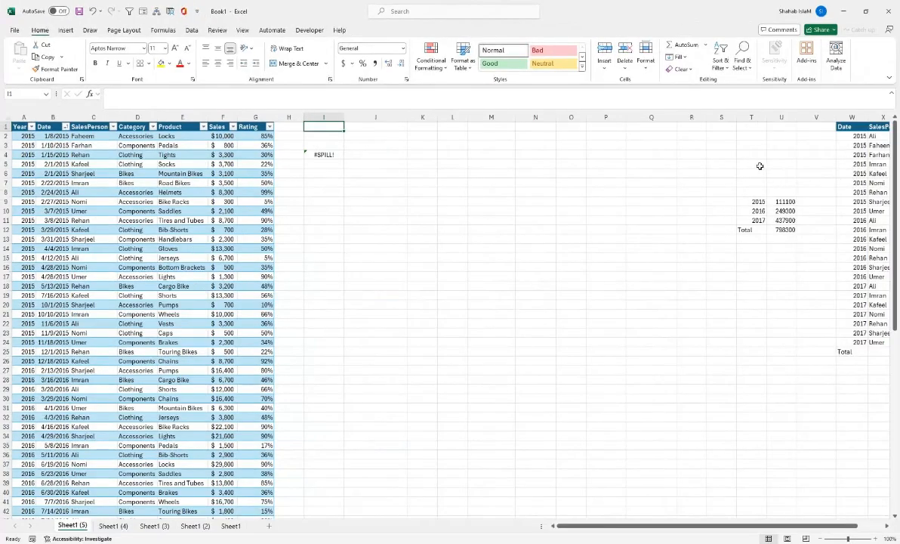
# Step: Insert several blank columns before column S to clear spill space, and re-enter the PIVOTBY formula in I4
pyautogui.click(729, 116)
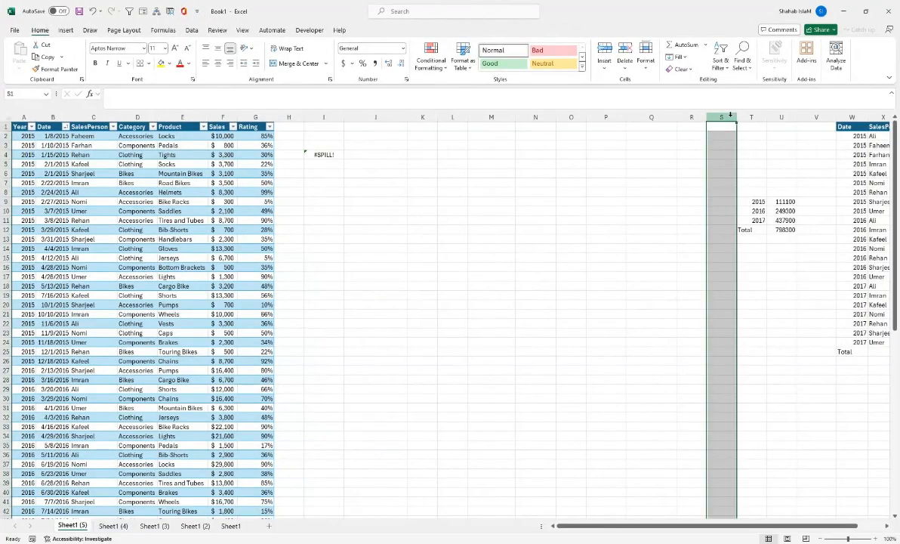
pyautogui.hotkey('ctrl', 'shift', '+')
pyautogui.hotkey('ctrl', 'shift', '+')
pyautogui.hotkey('ctrl', 'shift', '+')
pyautogui.hotkey('ctrl', 'shift', '+')
pyautogui.hotkey('ctrl', 'shift', '+')
pyautogui.hotkey('ctrl', 'shift', '+')
pyautogui.hotkey('ctrl', 'shift', '+')
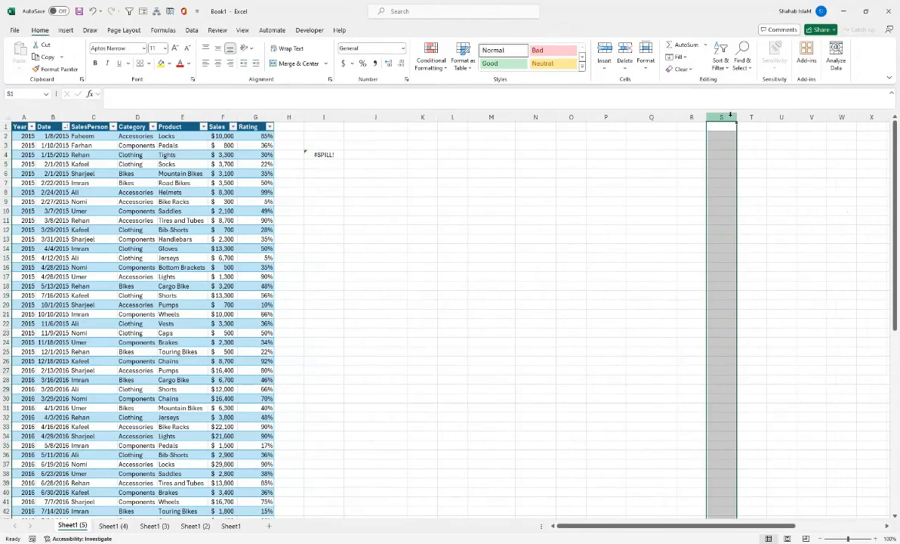
pyautogui.click(322, 154)
pyautogui.doubleClick(323, 154)
pyautogui.press('Return')
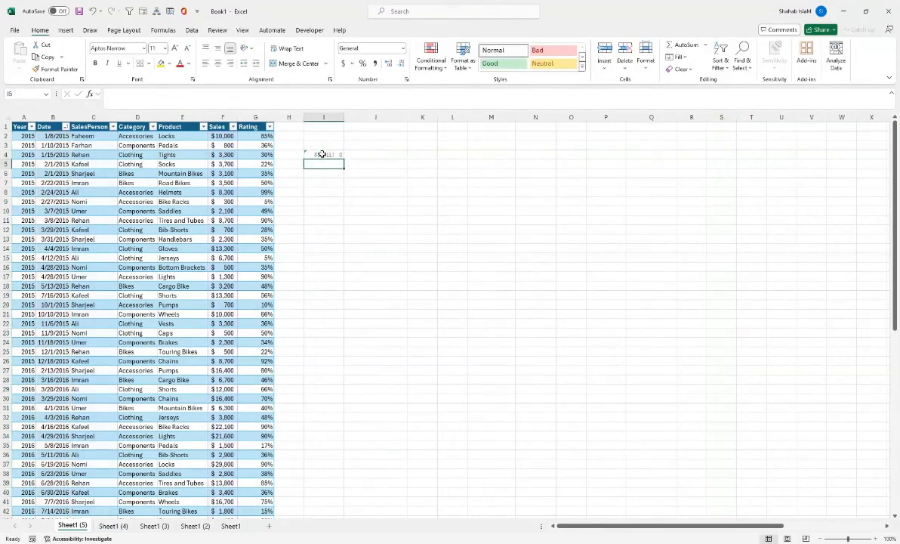
# Step: Insert more blank columns at column AC so the PIVOTBY result has room to spill
pyautogui.moveTo(654, 525); pyautogui.dragTo(724, 525)
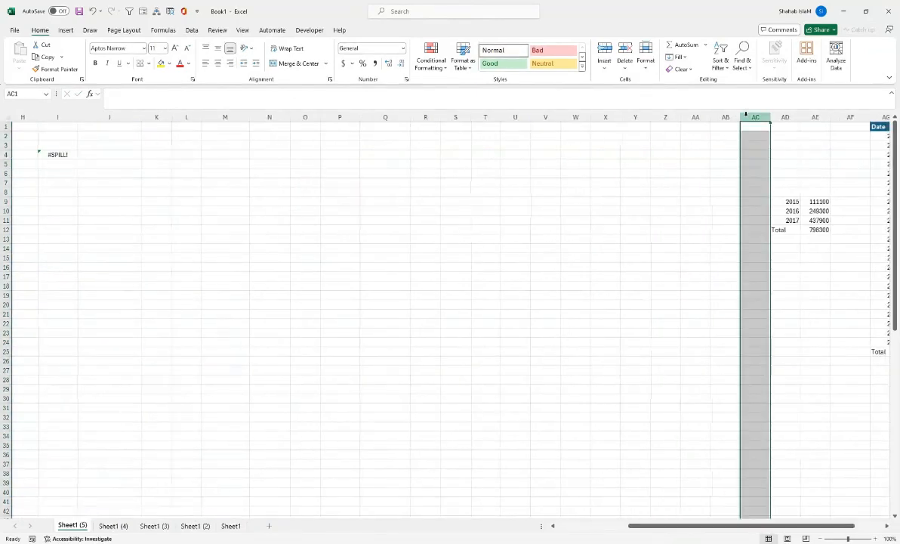
pyautogui.hotkey('ctrl', 'shift', '+')
pyautogui.hotkey('ctrl', 'shift', '+')
pyautogui.hotkey('ctrl', 'shift', '+')
pyautogui.hotkey('ctrl', 'shift', '+')
pyautogui.hotkey('ctrl', 'shift', '+')
pyautogui.hotkey('ctrl', 'shift', '+')
pyautogui.hotkey('ctrl', 'shift', '+')
pyautogui.hotkey('ctrl', 'shift', '+')
pyautogui.hotkey('ctrl', 'shift', '+')
pyautogui.hotkey('ctrl', 'shift', '+')
pyautogui.hotkey('ctrl', 'shift', '+')
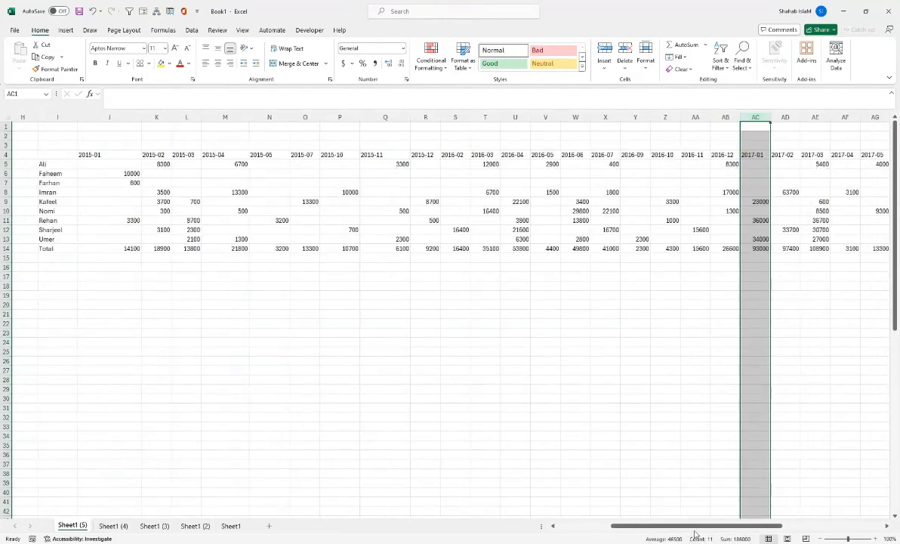
pyautogui.moveTo(676, 528); pyautogui.dragTo(620, 530)
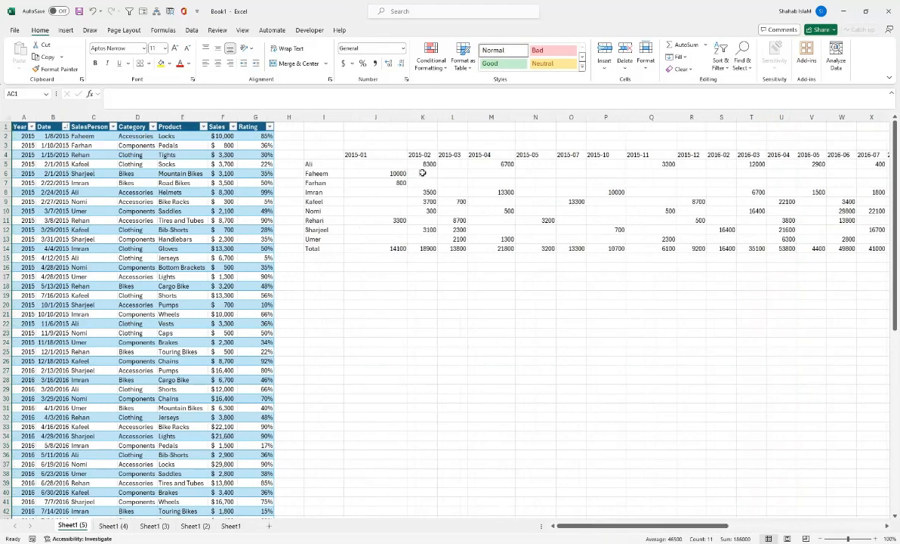
# Step: Replace the row fields of the PIVOTBY formula in I4 with the table's SalesPerson through Product columns
pyautogui.click(375, 154)
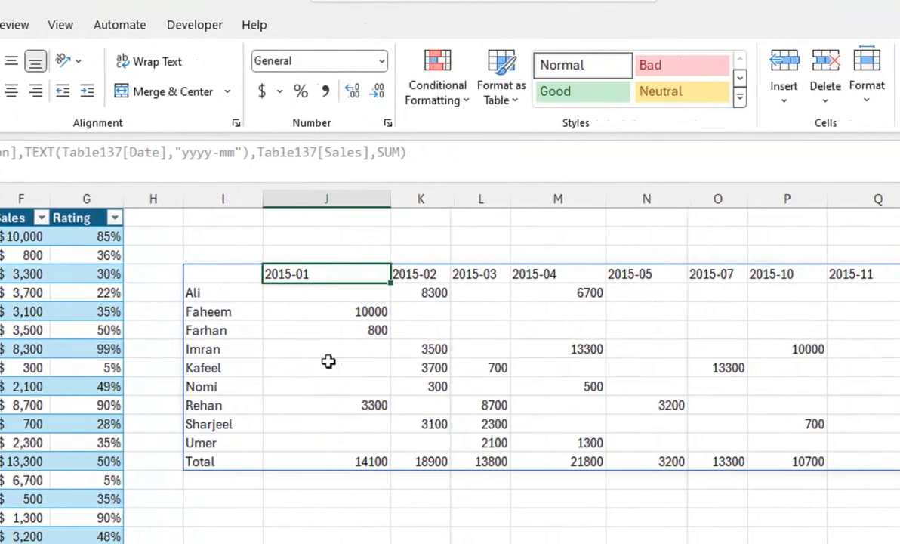
pyautogui.click(236, 280)
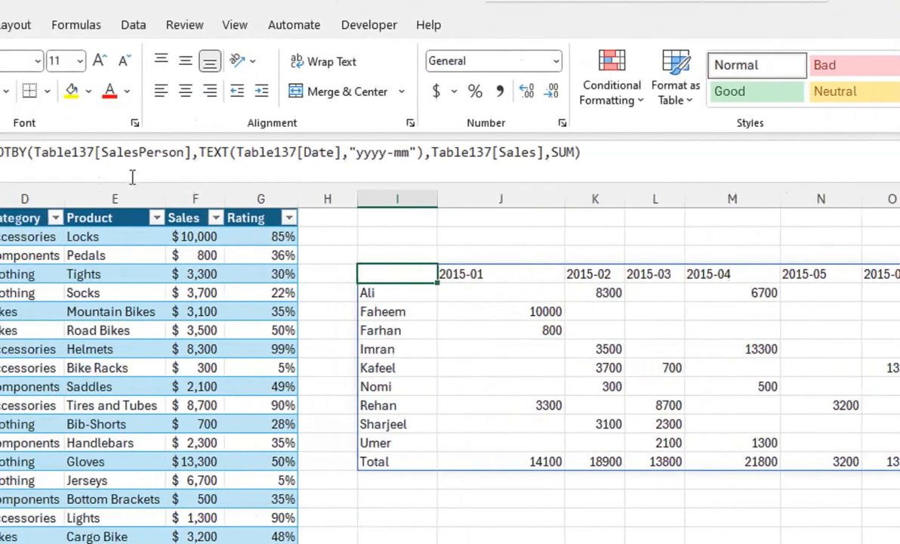
pyautogui.click(235, 152)
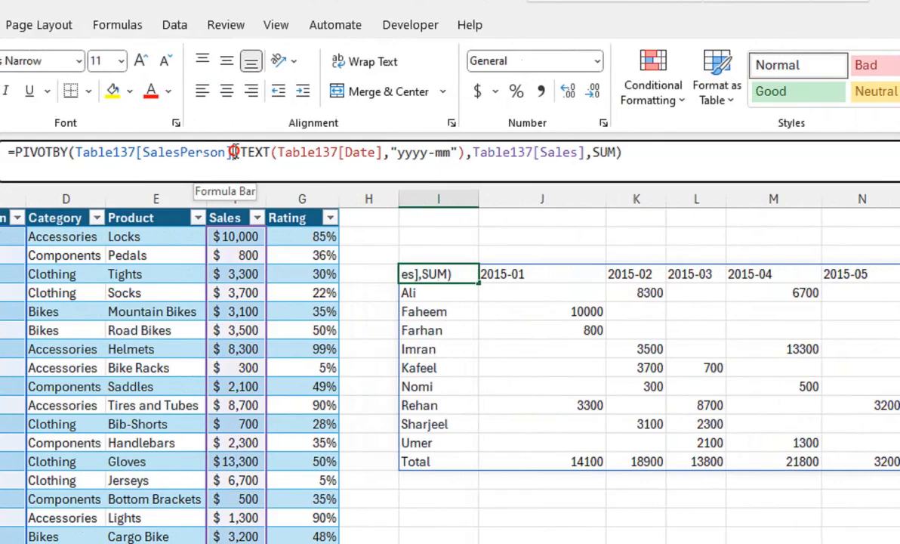
pyautogui.moveTo(233, 152); pyautogui.dragTo(83, 168)
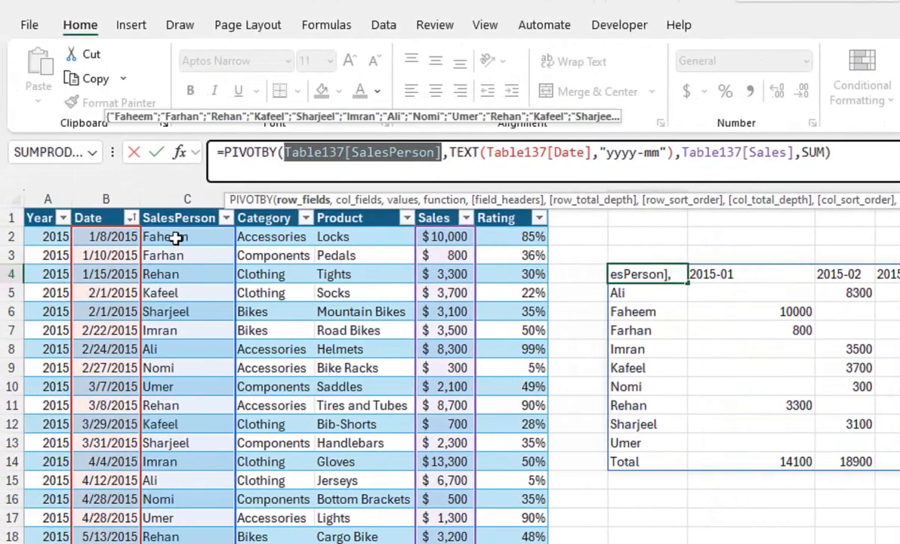
pyautogui.moveTo(81, 237); pyautogui.dragTo(231, 236)
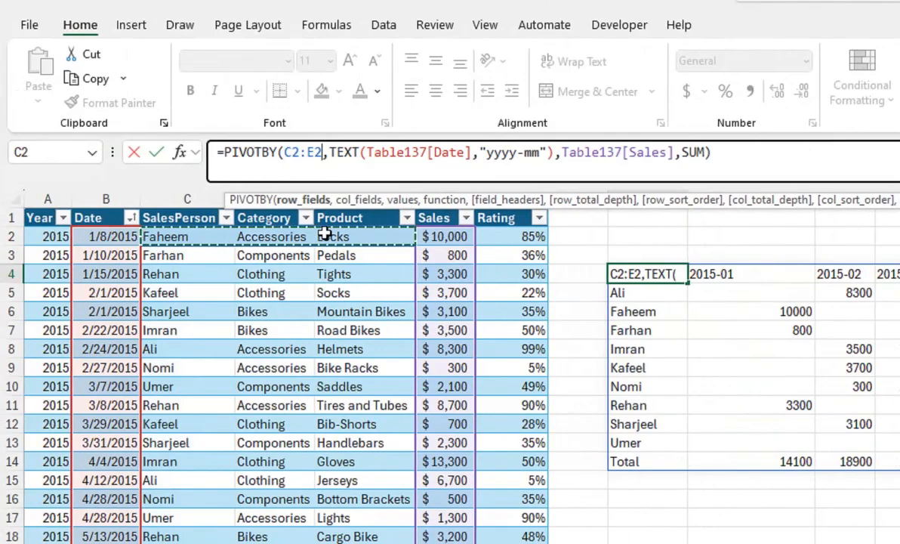
pyautogui.hotkey('ctrl', 'shift', 'Down')
pyautogui.press('Return')
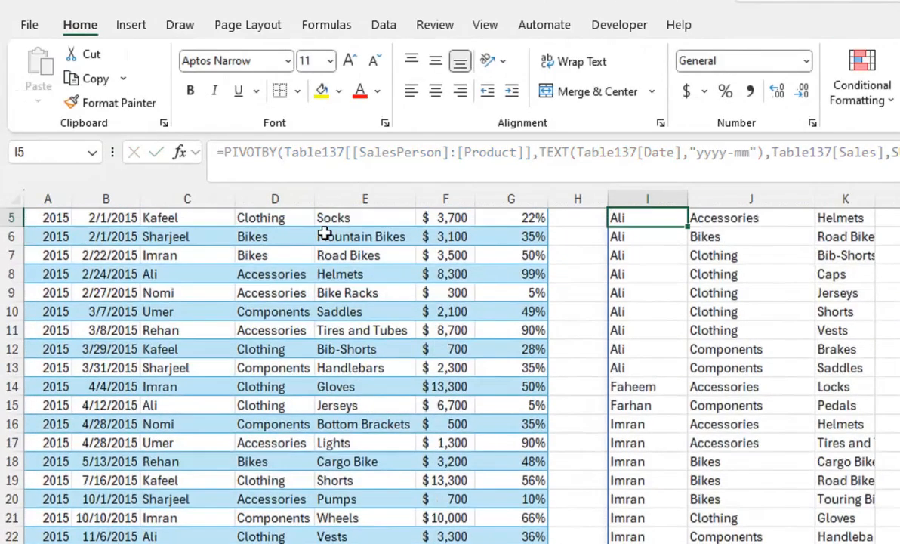
# Step: Autofit column K to the product names in the PIVOTBY result
pyautogui.moveTo(754, 405); pyautogui.dragTo(790, 148)
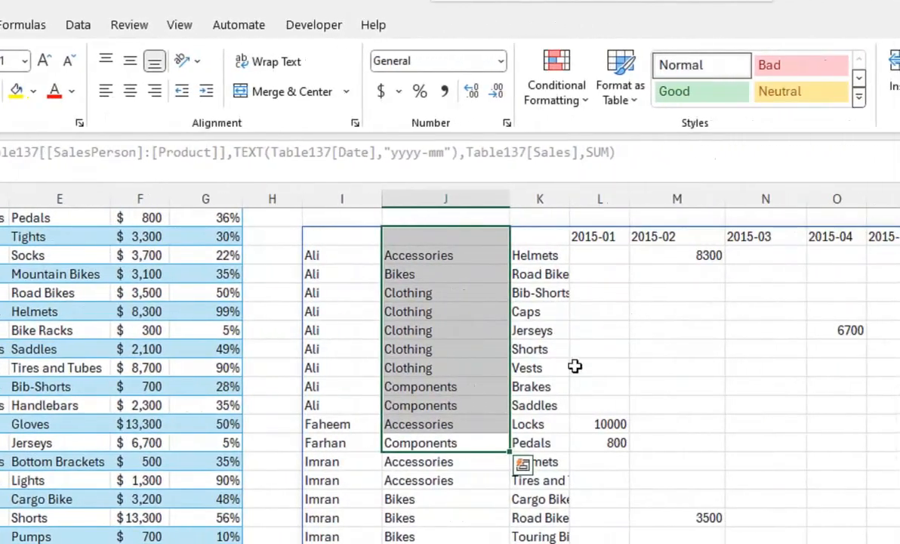
pyautogui.doubleClick(570, 204)
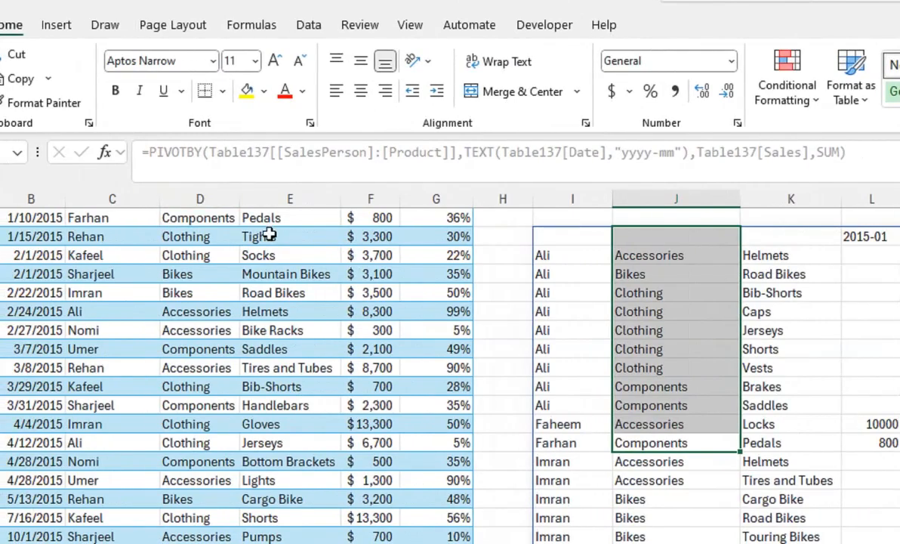
pyautogui.moveTo(261, 236); pyautogui.dragTo(271, 136)
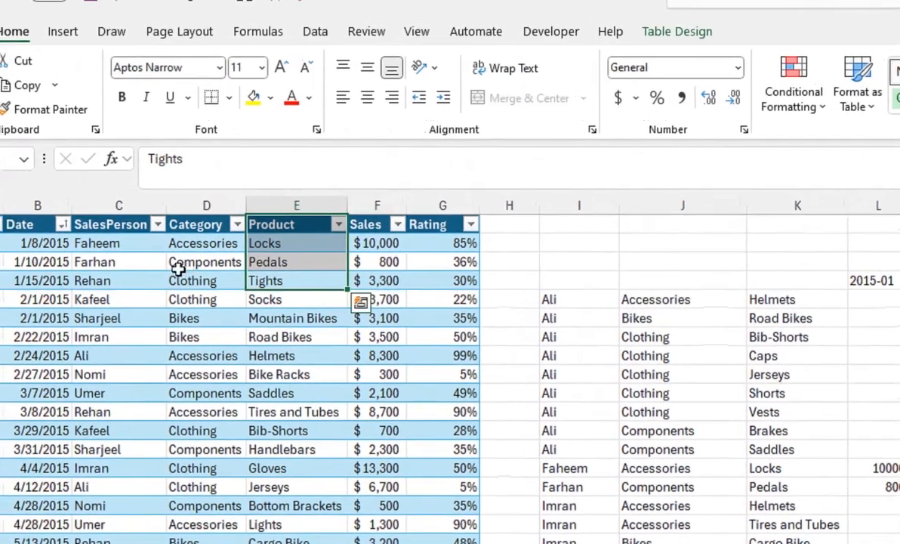
# Step: Narrow the row fields of the PIVOTBY formula in I4 to the table's SalesPerson through Category columns
pyautogui.click(659, 302)
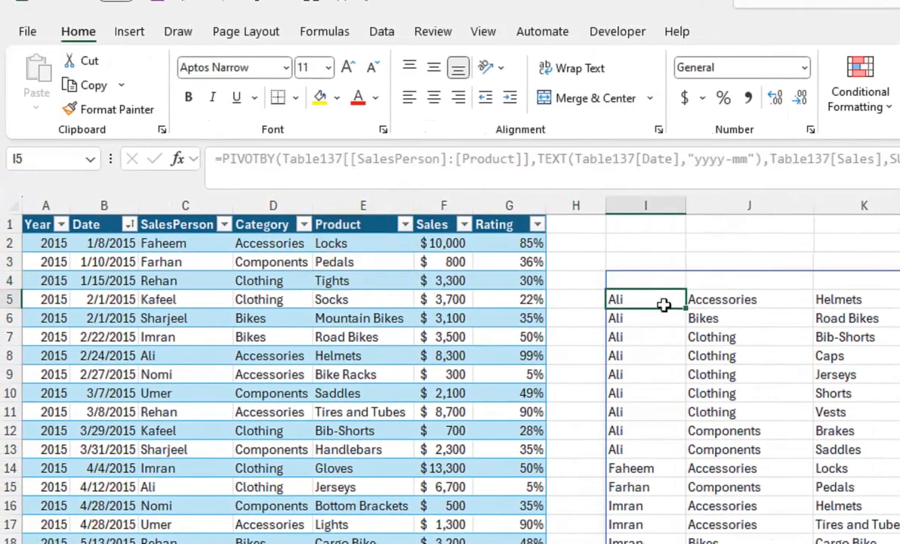
pyautogui.click(532, 158)
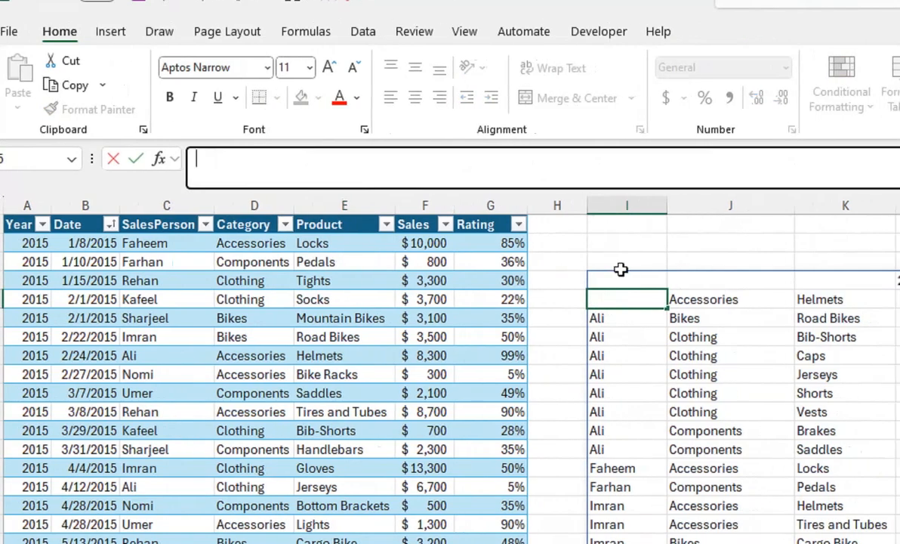
pyautogui.click(639, 265)
pyautogui.click(612, 285)
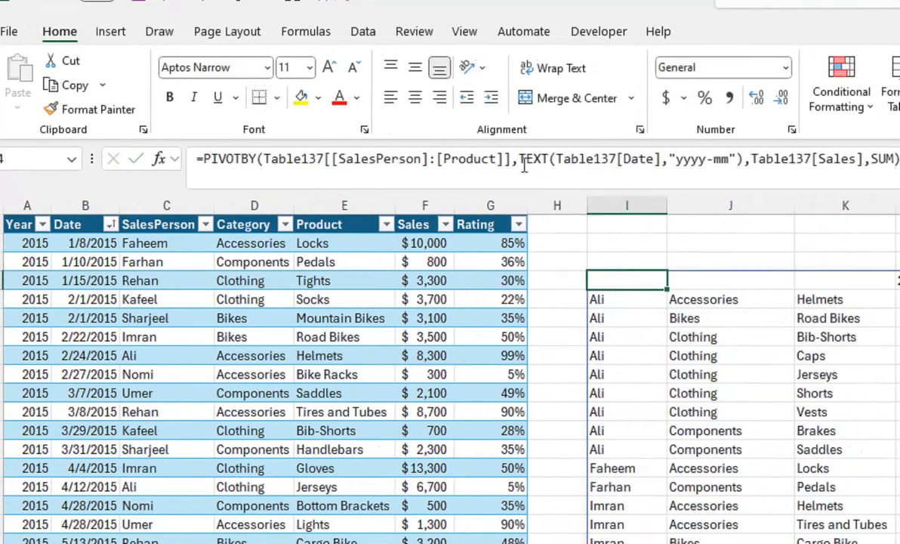
pyautogui.moveTo(512, 160); pyautogui.dragTo(260, 159)
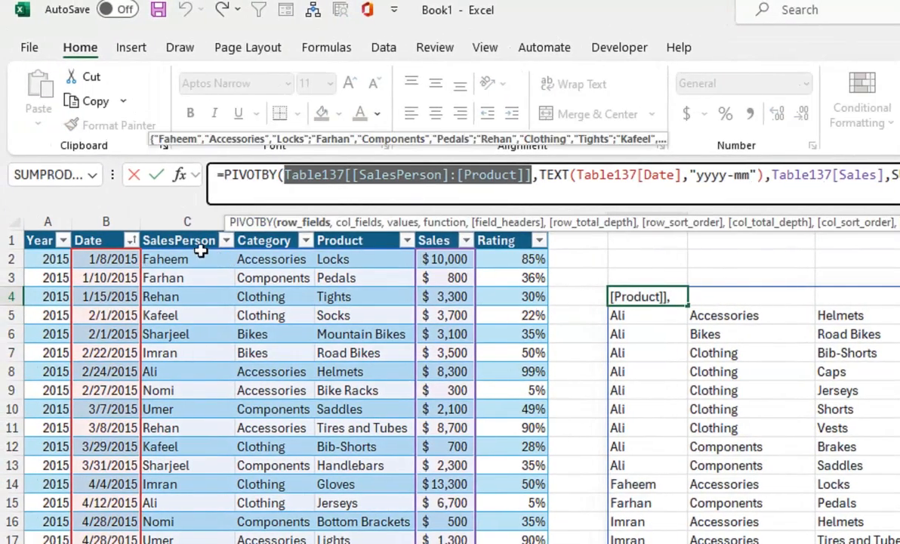
pyautogui.click(201, 257)
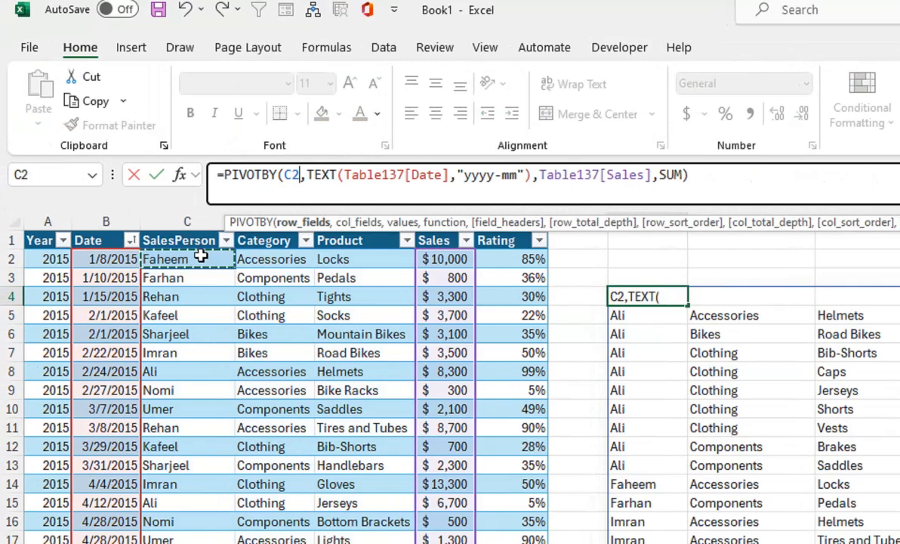
pyautogui.press('Right')
pyautogui.press('Right')
pyautogui.press('Right')
pyautogui.press('Right')
pyautogui.press('Left')
pyautogui.press('Left')
pyautogui.press('Left')
pyautogui.press('Left')
pyautogui.hotkey('shift', 'Right')
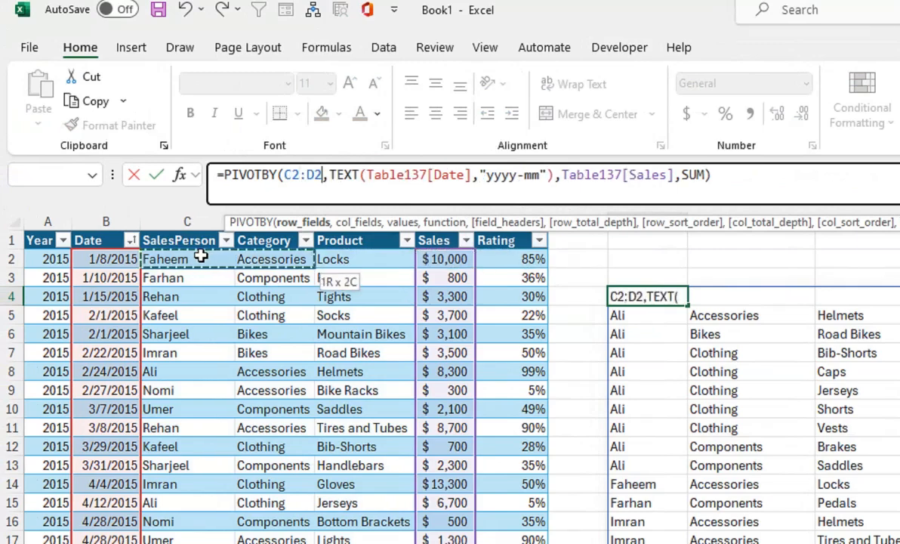
pyautogui.hotkey('ctrl', 'shift', 'Down')
pyautogui.press('Return')
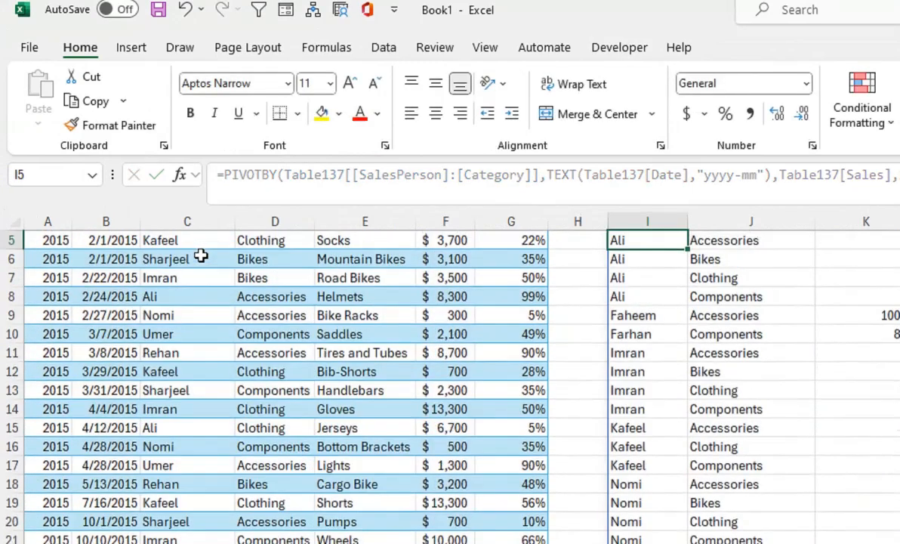
# Step: Clear the PIVOTBY formula and its spilled result from I4
pyautogui.press('Up')
pyautogui.press('Up')
pyautogui.press('Up')
pyautogui.press('Up')
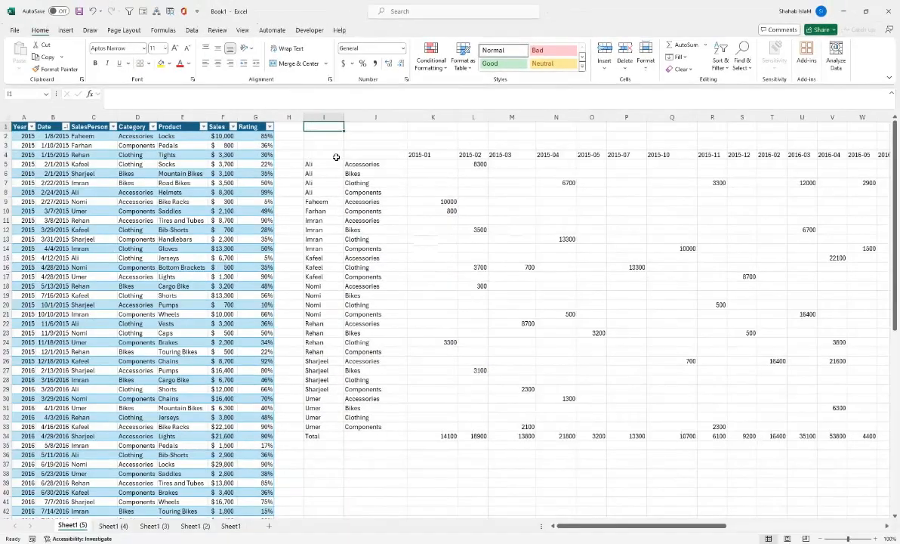
pyautogui.click(171, 252)
pyautogui.press('Delete')
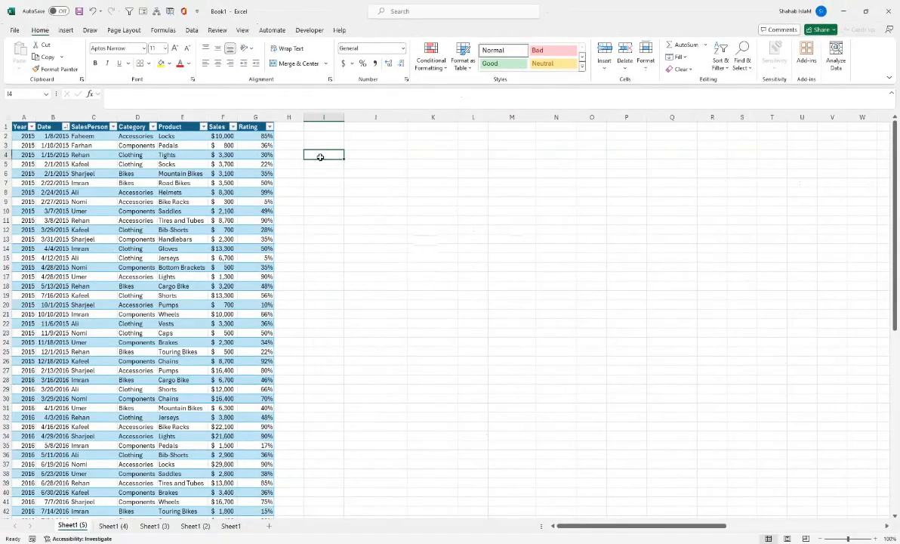